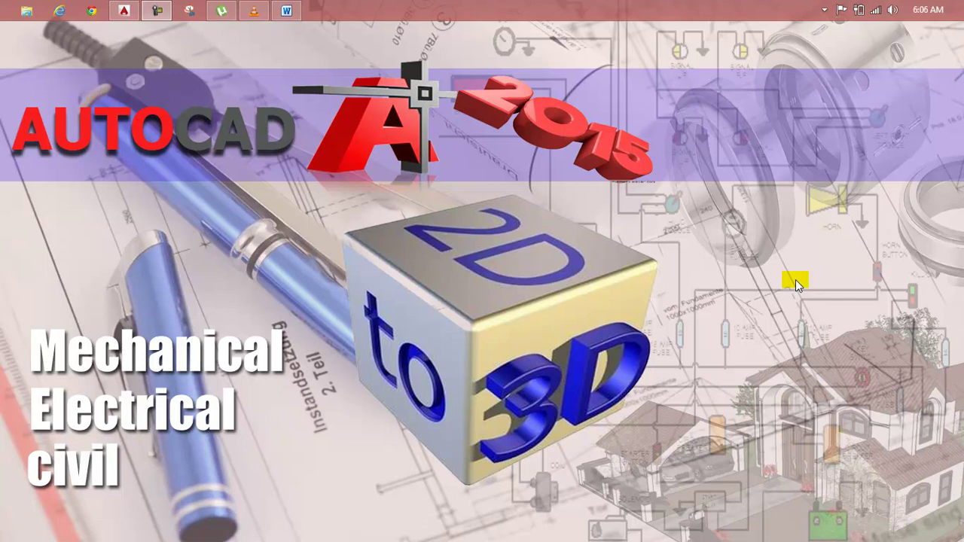
left_click(286, 11)
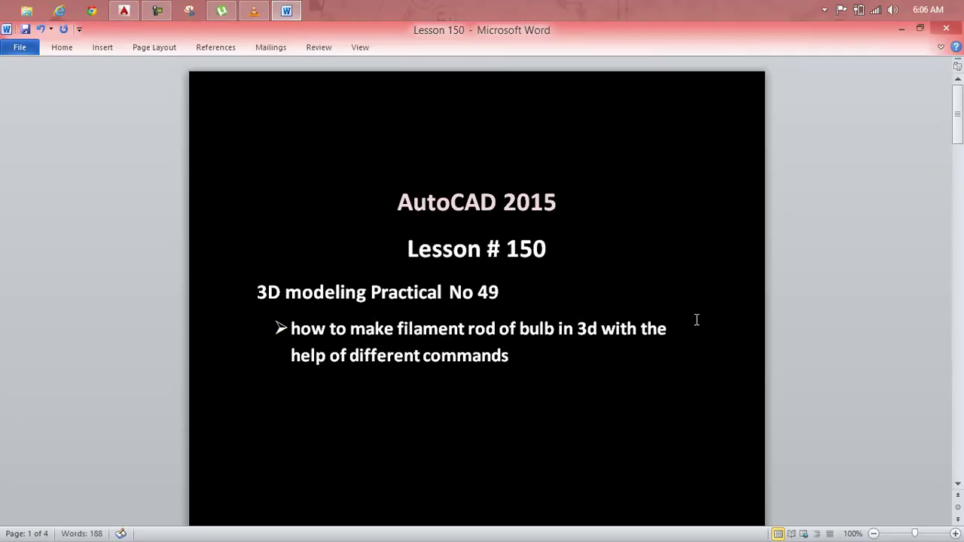
scroll(696, 322, "down", 1)
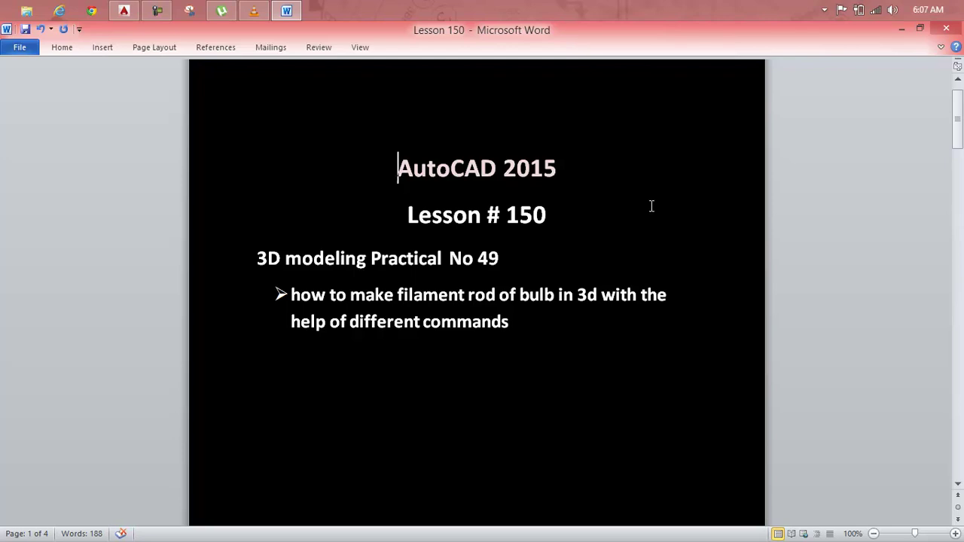
mouse_move(124, 11)
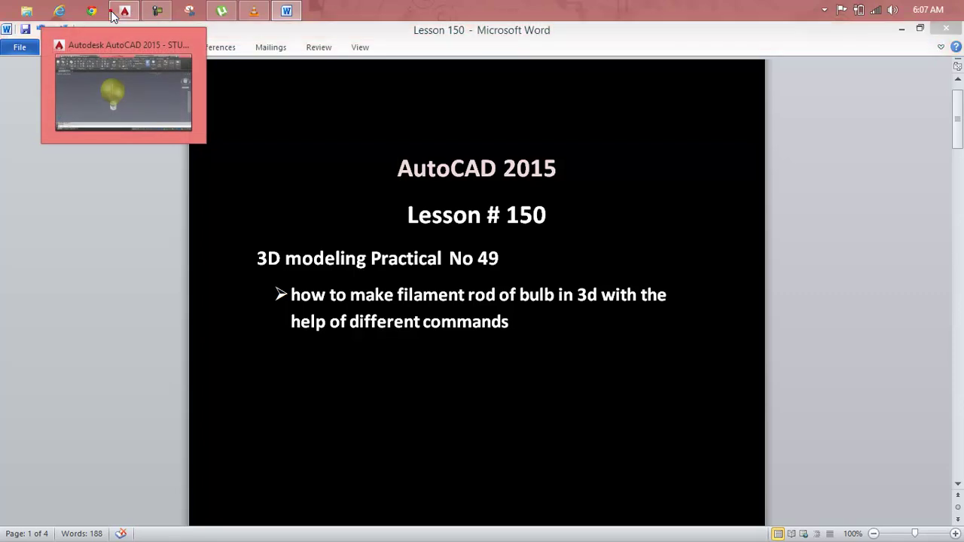
- Return to the Lesson 150.dwg light bulb drawing and orbit the bulb into a tilted view
left_click(112, 15)
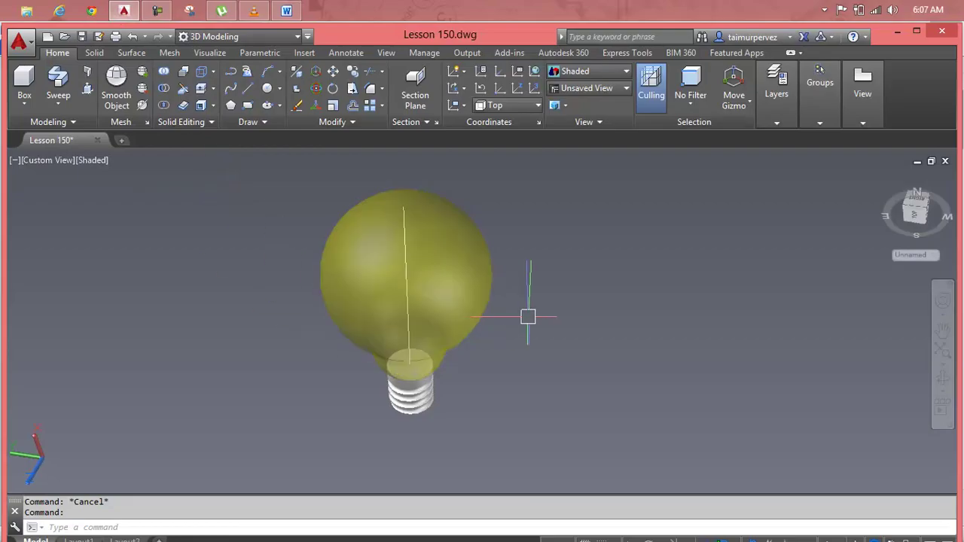
middle_click_drag(542, 372, 458, 339, "shift")
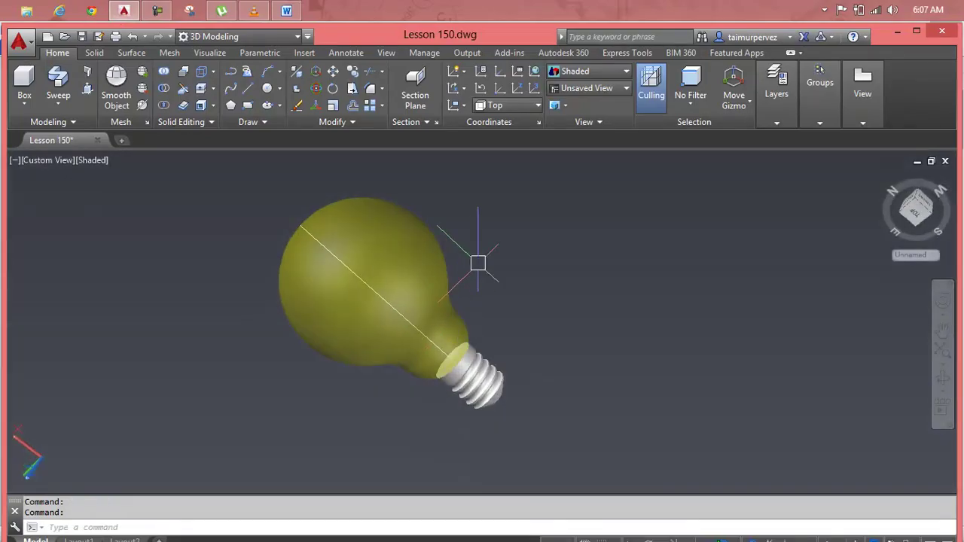
middle_click_drag(577, 322, 469, 340, "shift")
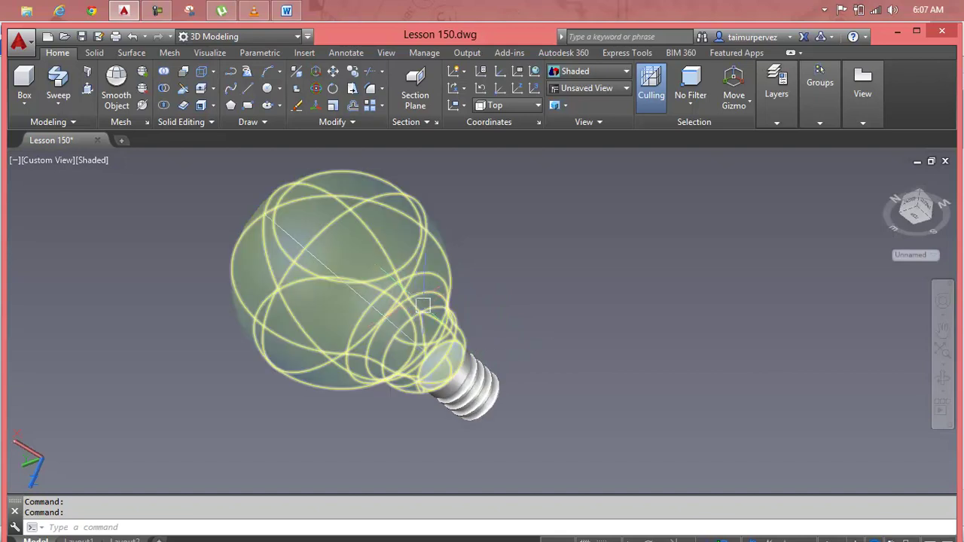
left_click(587, 244)
key("Escape")
key("Escape")
scroll(308, 222, "down", 2)
- Switch to the Top preset view and orbit until the bulb lies on its side
left_click(48, 159)
left_click(45, 193)
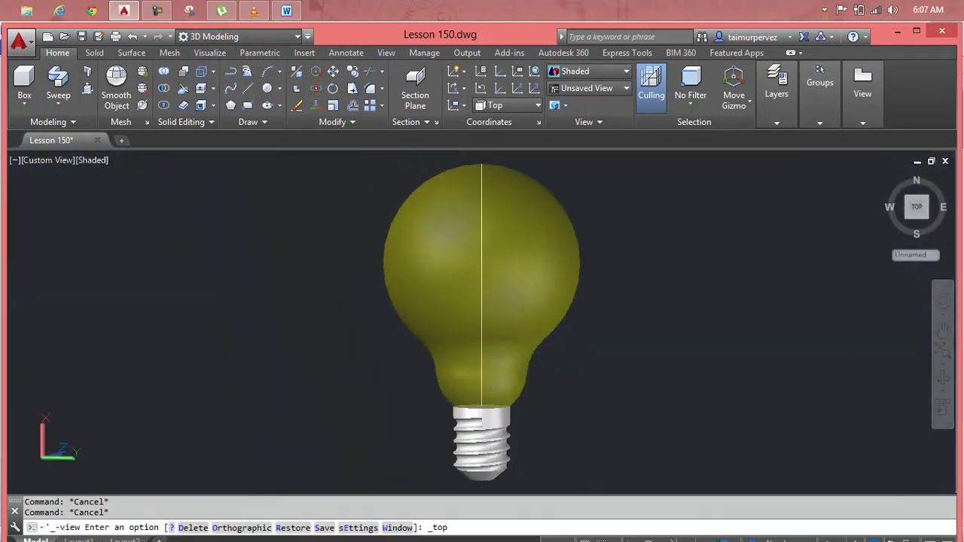
mouse_move(671, 299)
middle_mouse_down("shift")
mouse_move(492, 373)
mouse_move(447, 288)
mouse_move(460, 254)
mouse_move(689, 242)
middle_mouse_up("shift")
- Freeze Layer1 so the yellow glass bulb is hidden
left_click(611, 277)
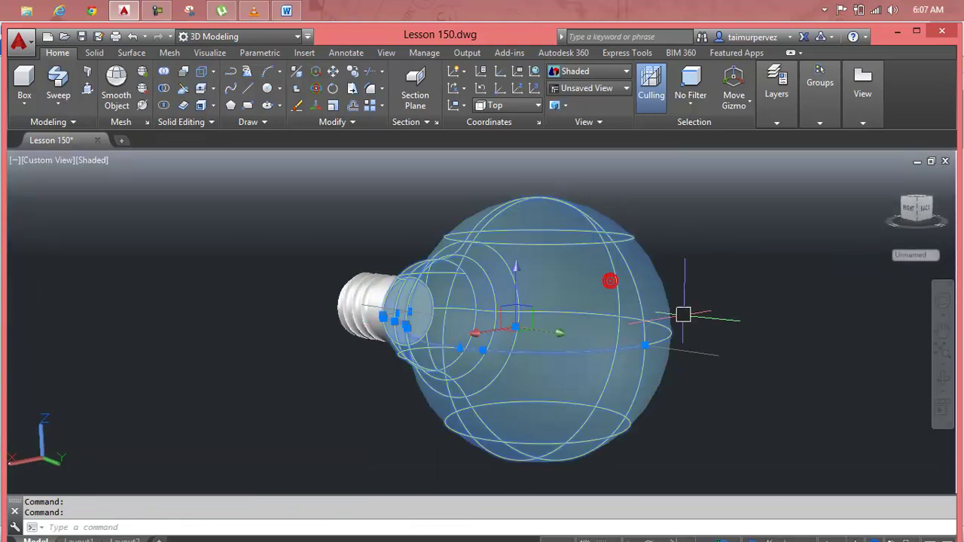
left_click(790, 99)
left_click(903, 140)
left_click(840, 174)
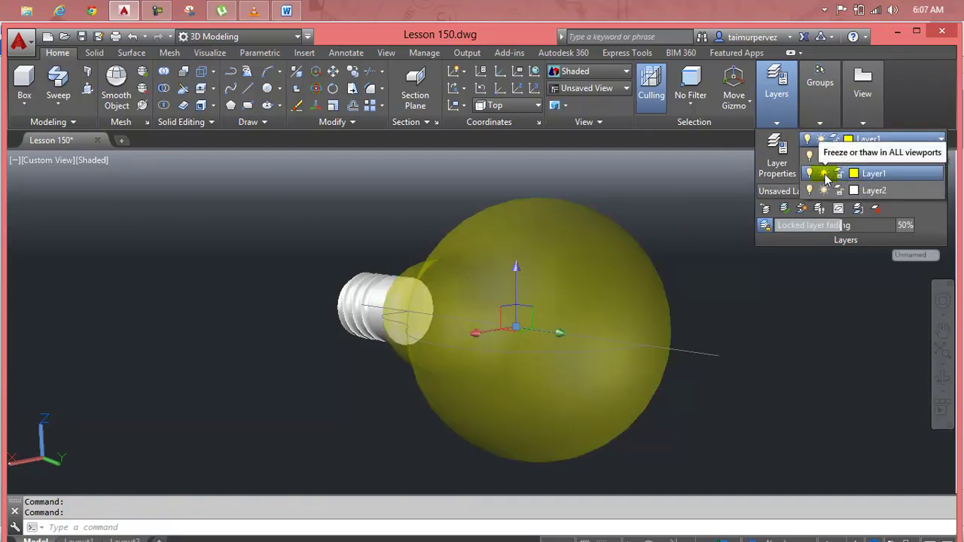
left_click(824, 173)
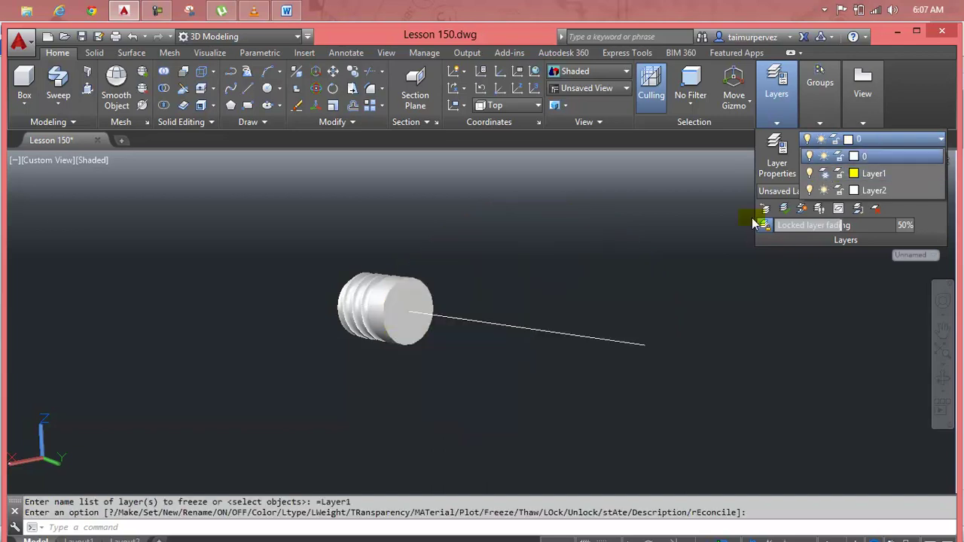
- Delete the leftover straight line and zoom in on the threaded cap
left_click(592, 339)
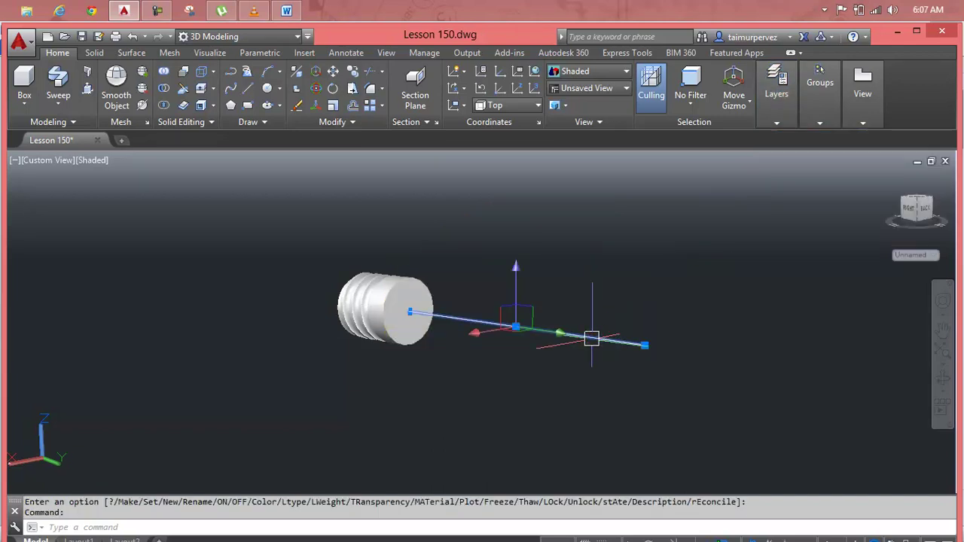
key("Delete")
scroll(426, 331, "up", 2)
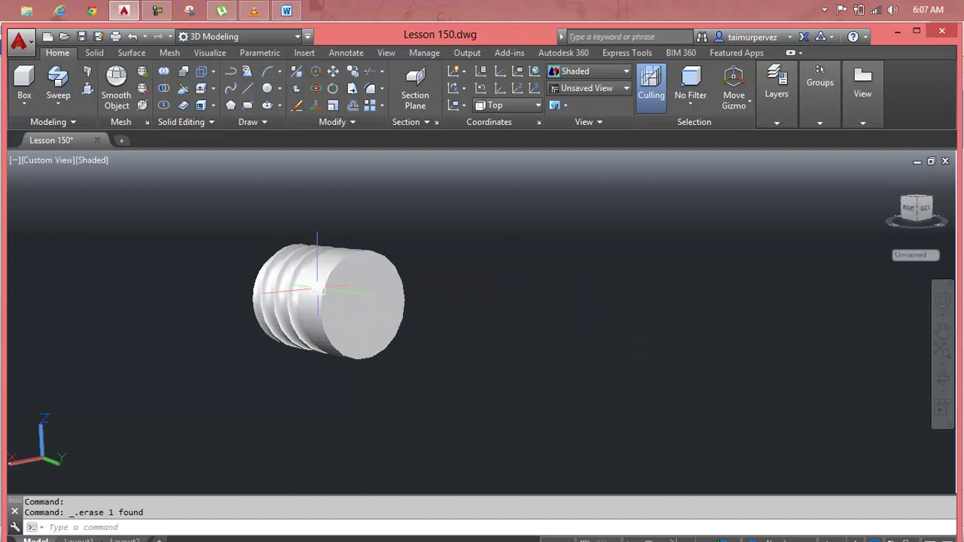
scroll(319, 289, "up", 1)
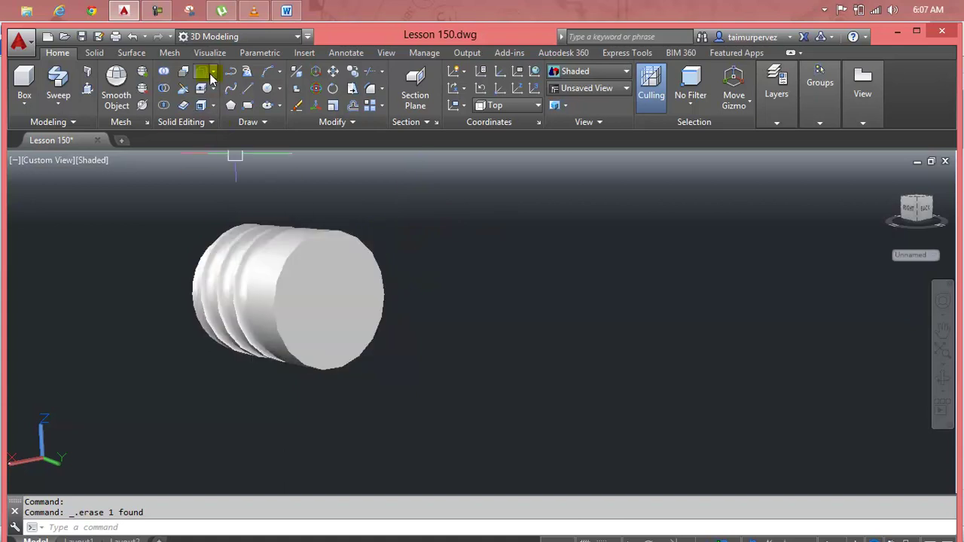
- Begin a shell on the threaded cap and pick a face, then abandon the attempt
left_click(203, 106)
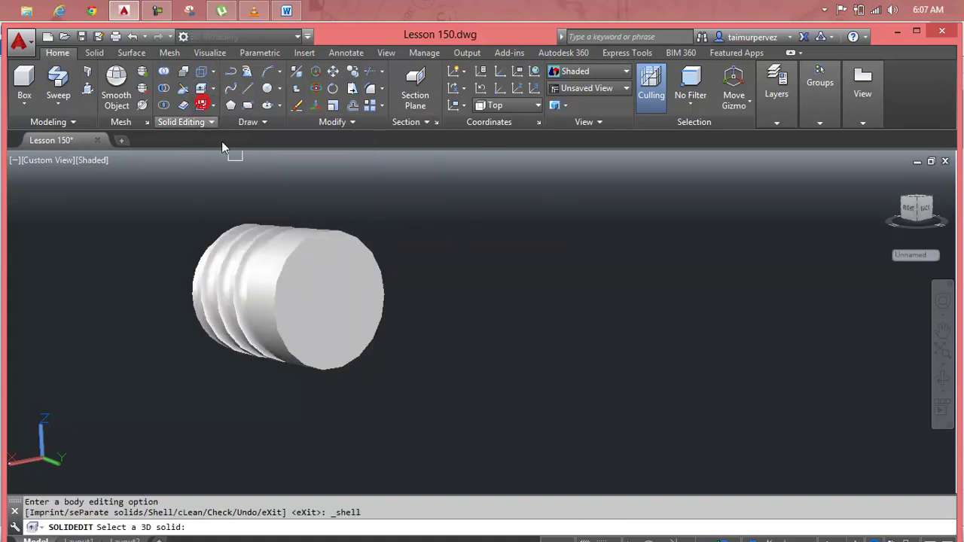
left_click(260, 260)
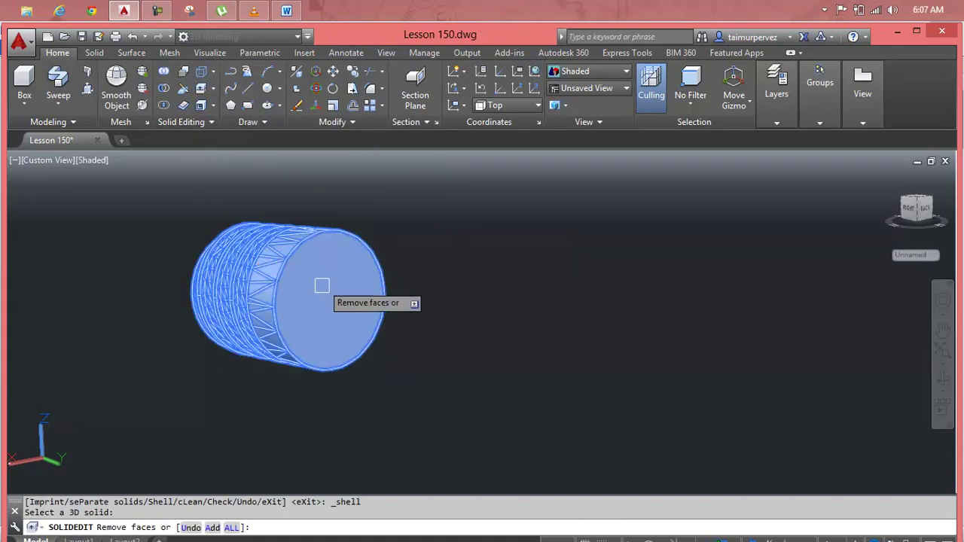
left_click(302, 311)
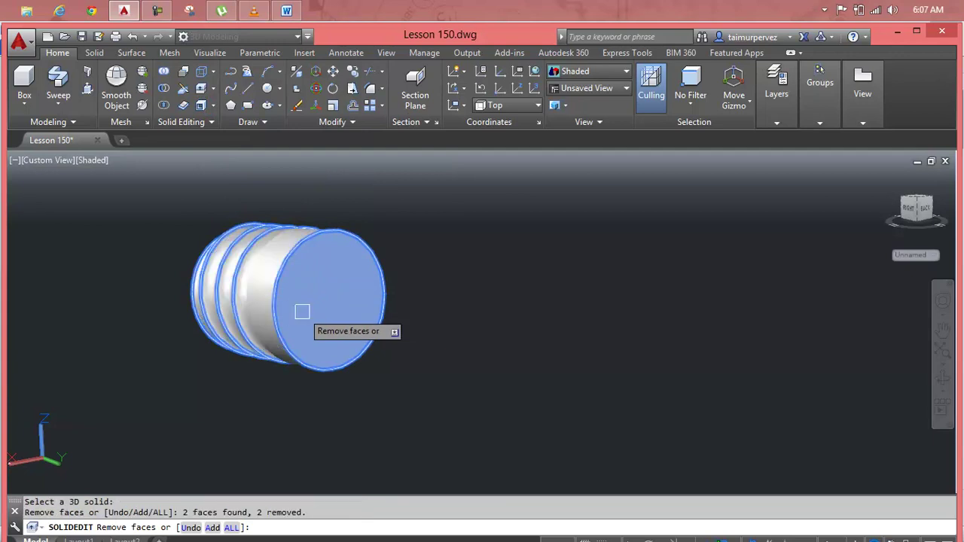
key("Escape")
key("Escape")
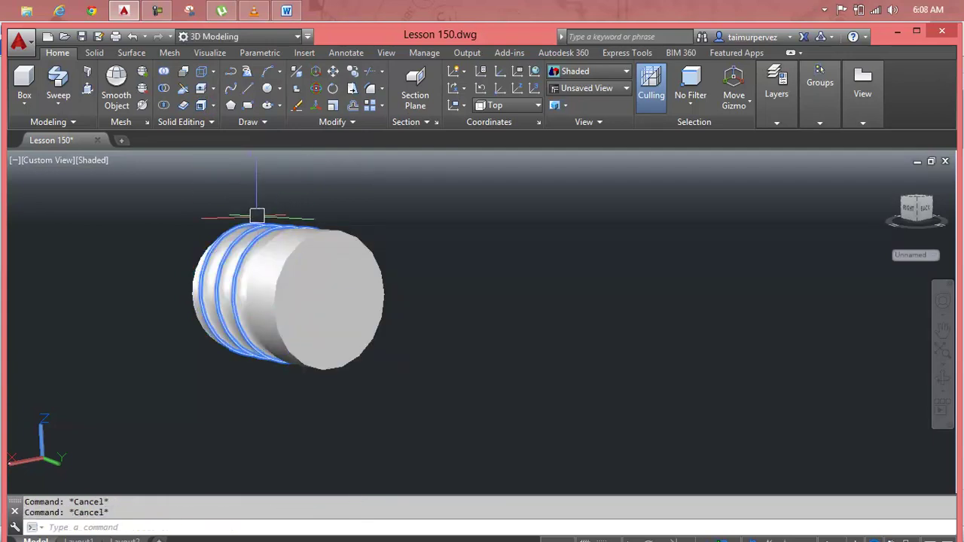
key("Escape")
- Shell the threaded cap with a 0.3 offset, removing its end faces
left_click(202, 104)
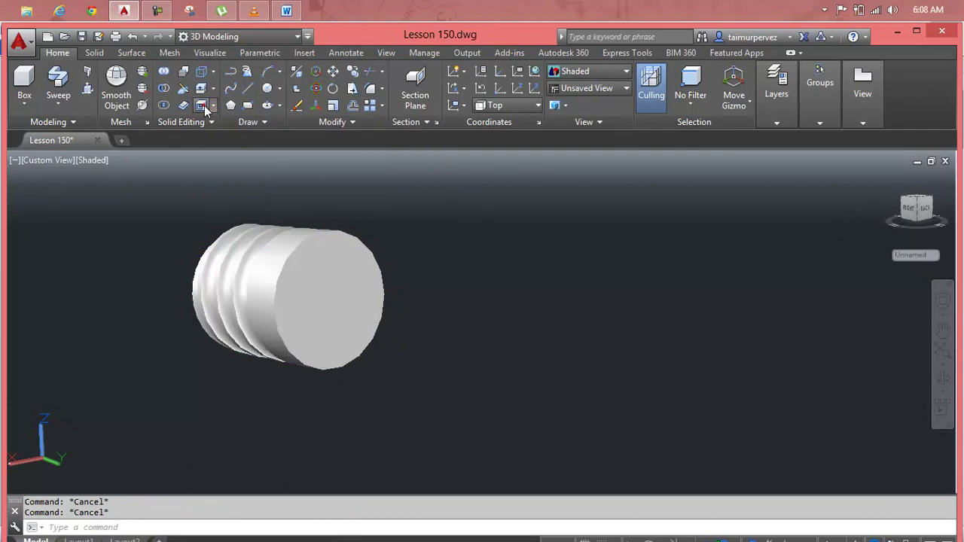
left_click(286, 241)
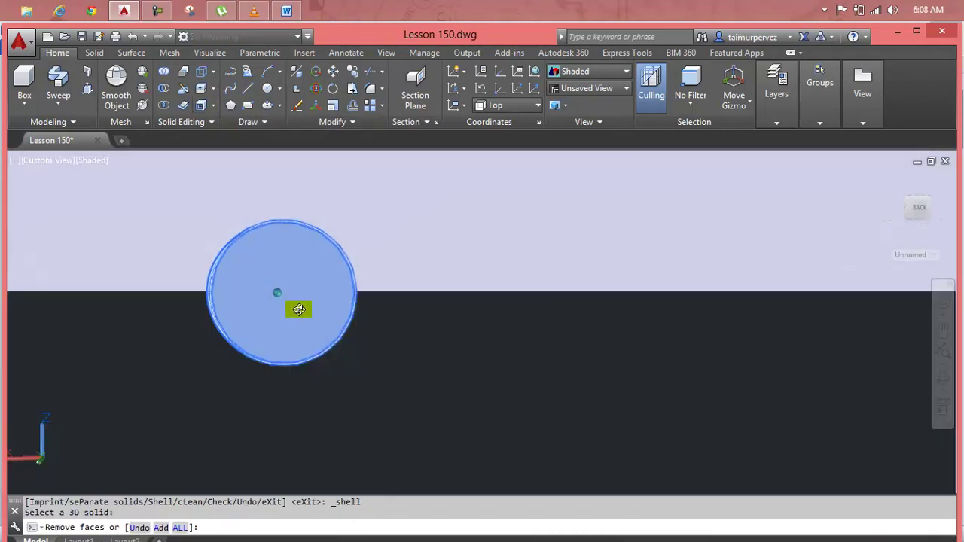
middle_click_drag(337, 306, 301, 304, "shift")
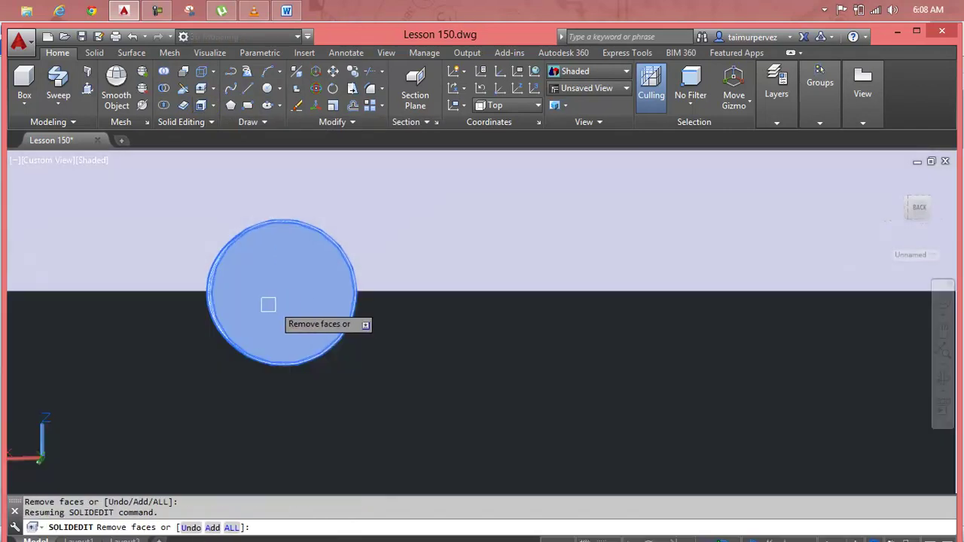
left_click(236, 296)
left_click(254, 290)
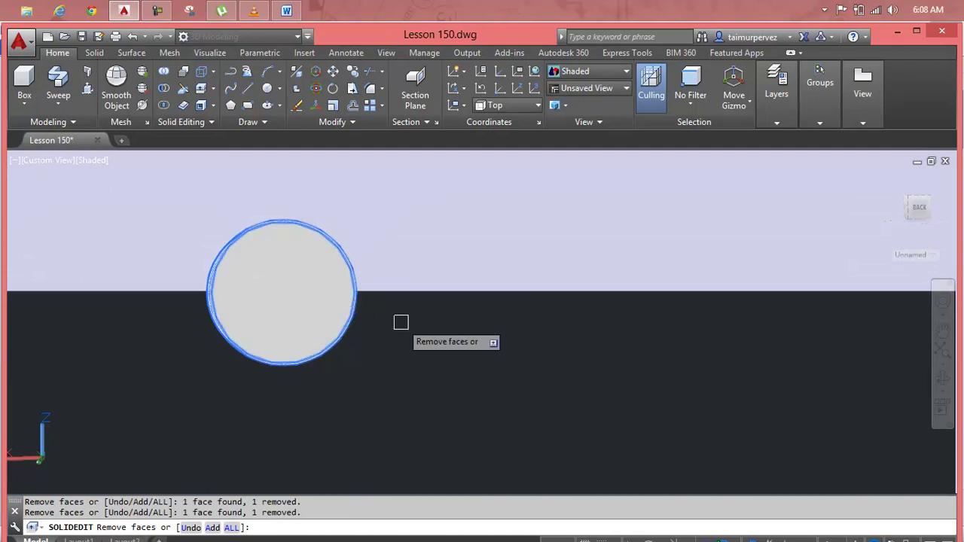
middle_click_drag(327, 308, 377, 315, "shift")
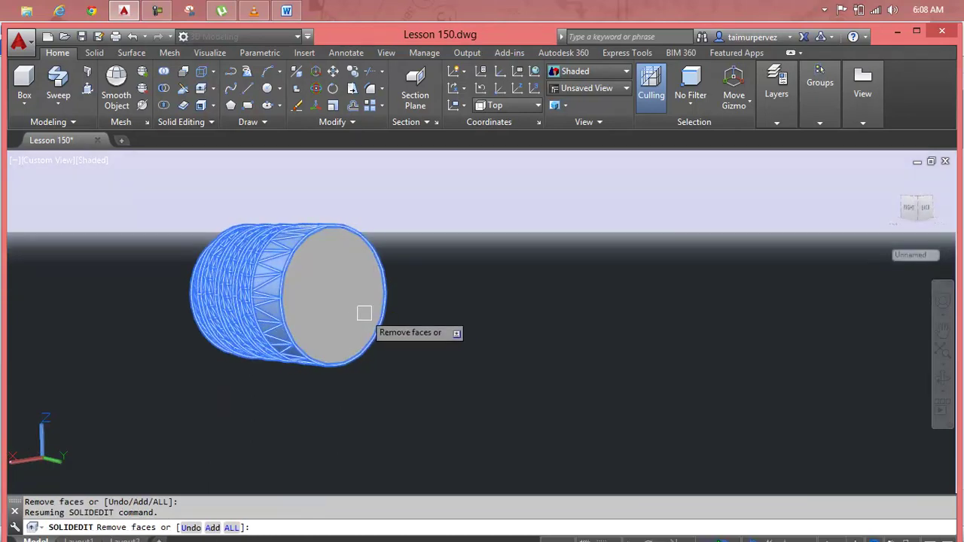
key("Return")
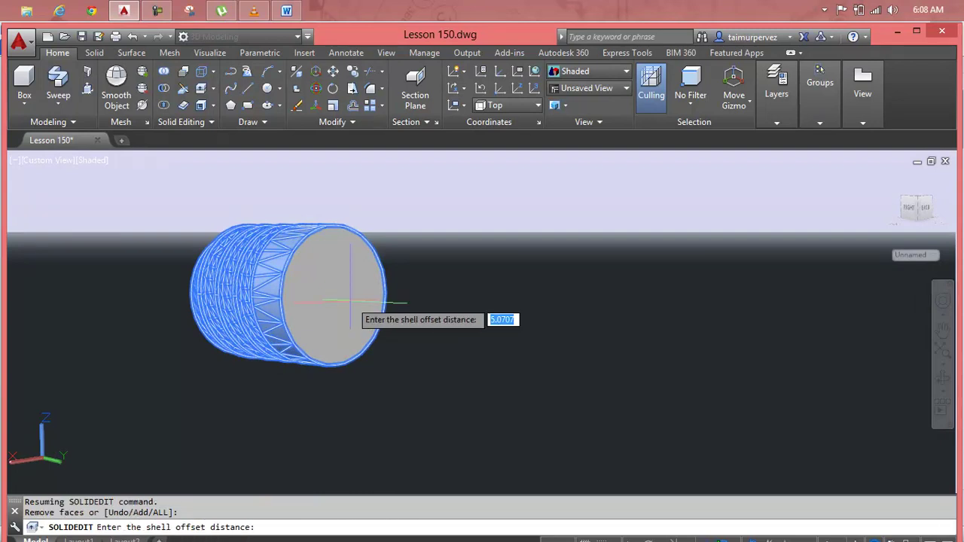
type("0.3")
key("Return")
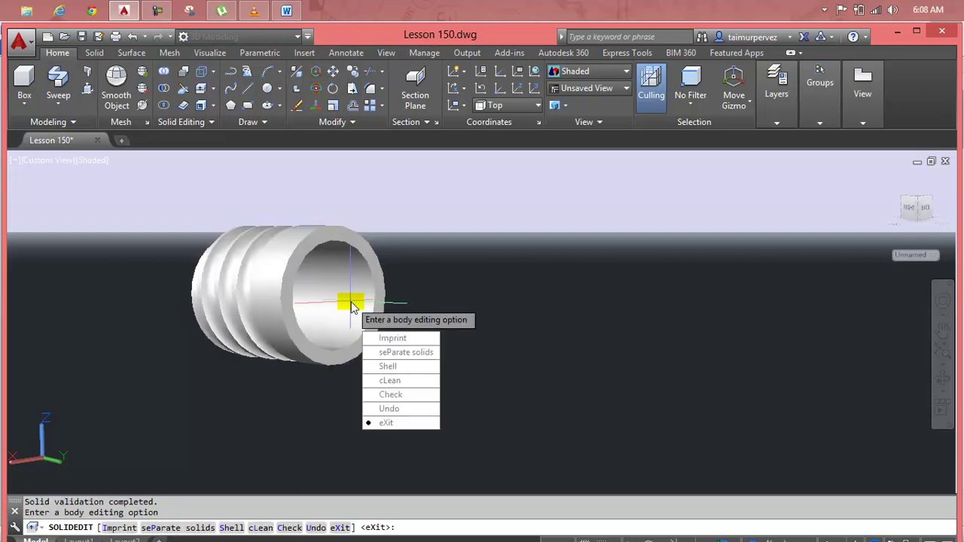
key("Return")
key("Return")
scroll(350, 301, "up", 2)
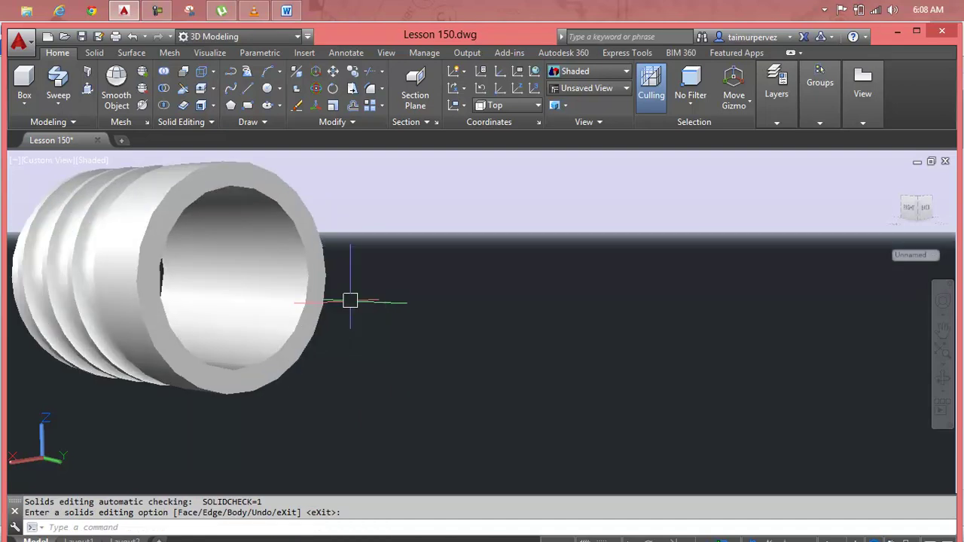
key("Escape")
mouse_move(170, 331)
middle_mouse_down("shift")
mouse_move(144, 295)
mouse_move(211, 251)
mouse_move(318, 275)
mouse_move(335, 313)
middle_mouse_up("shift")
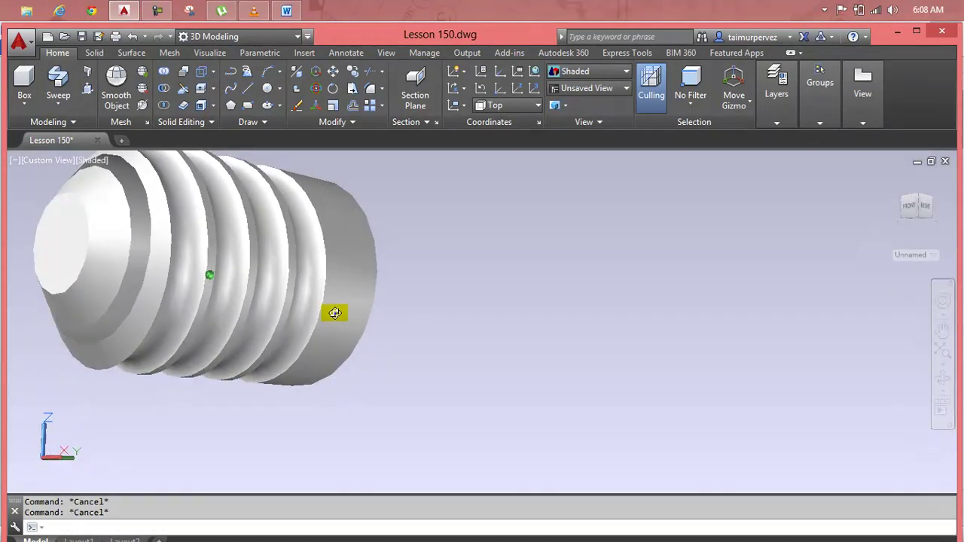
scroll(188, 274, "up", 3)
mouse_move(263, 316)
middle_mouse_down()
mouse_move(166, 283)
mouse_move(376, 273)
middle_mouse_up()
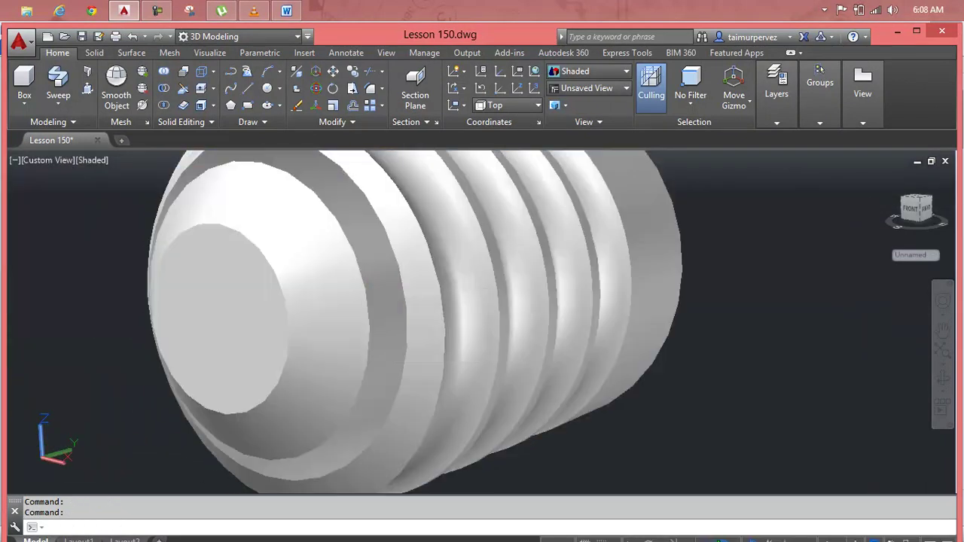
middle_click(505, 295)
middle_click(505, 294)
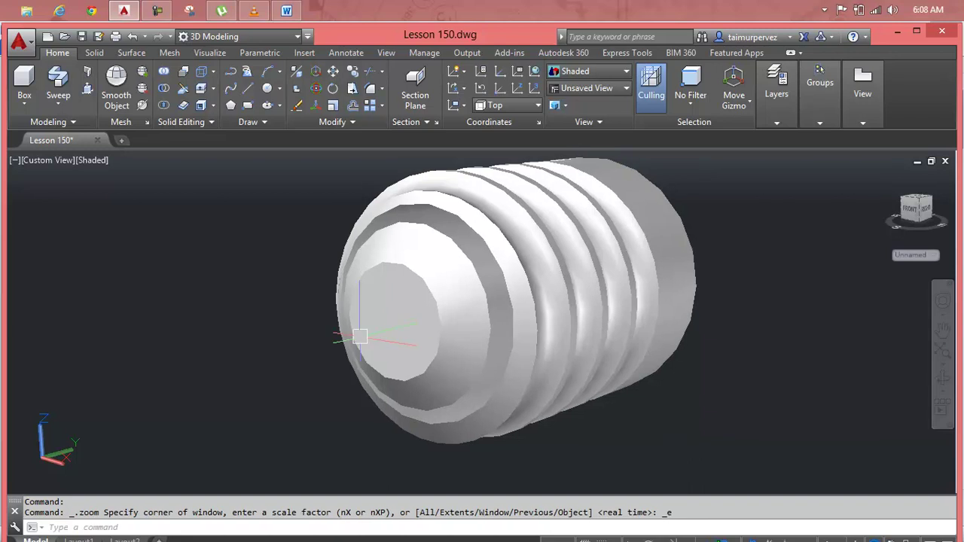
key("ctrl+z")
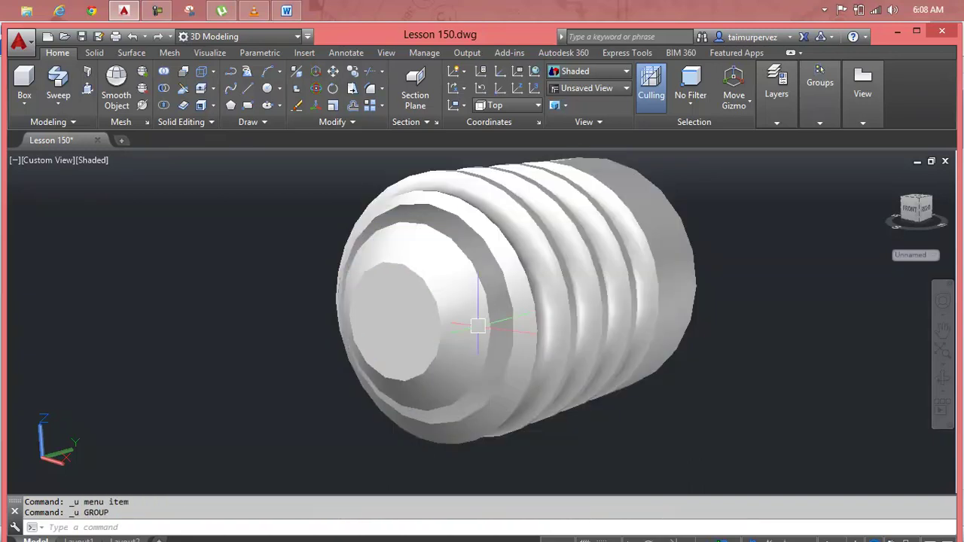
key("ctrl+z")
key("ctrl+z")
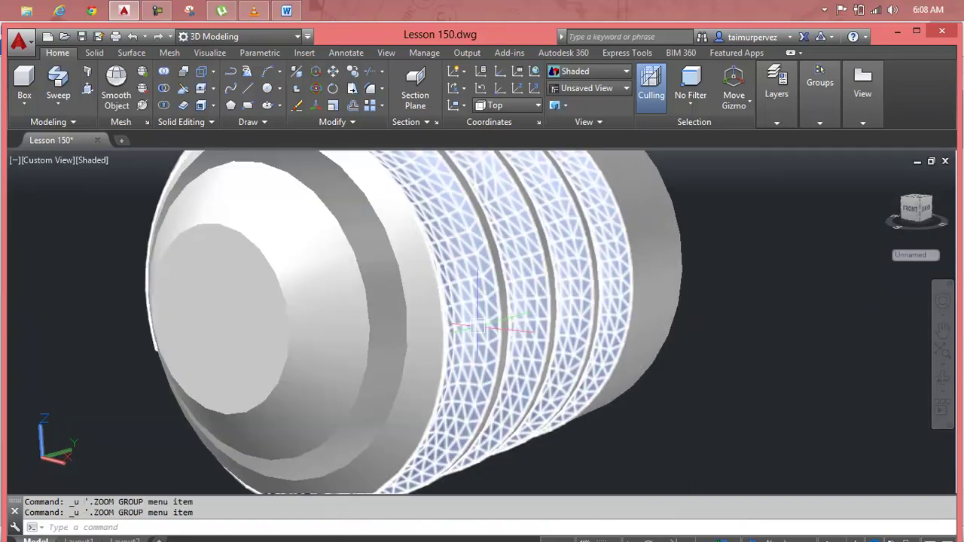
key("ctrl+z")
key("ctrl+z")
key("ctrl+z")
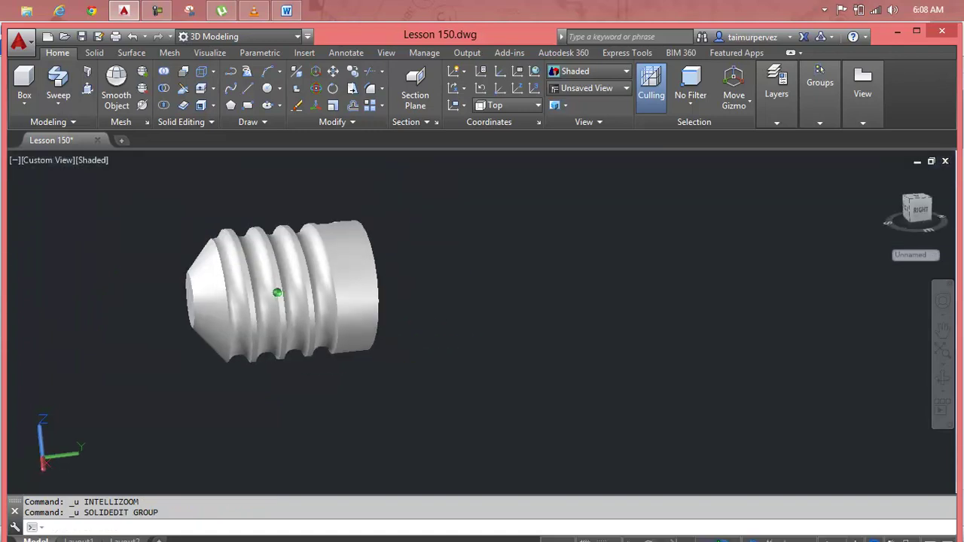
middle_click_drag(277, 293, 258, 297, "shift")
scroll(258, 298, "up", 3)
scroll(258, 297, "down", 3)
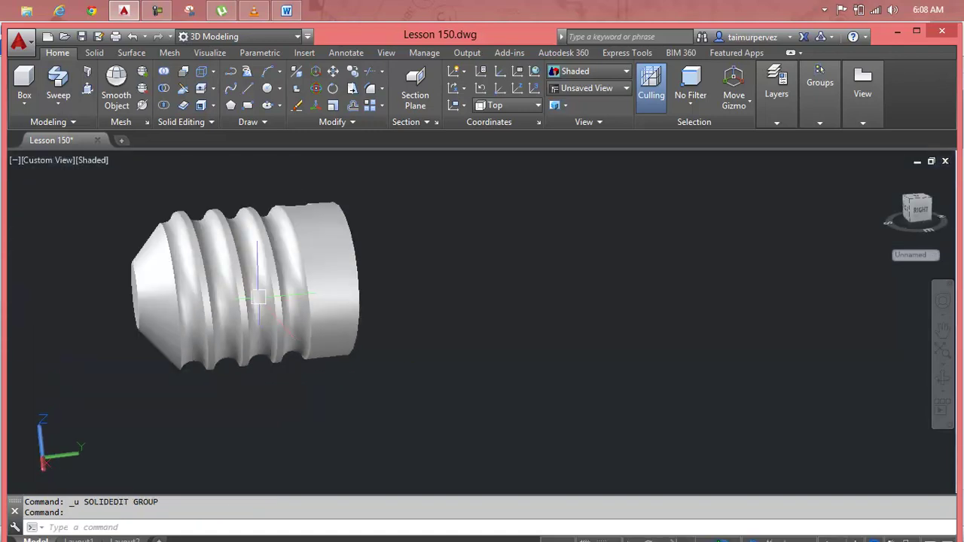
mouse_move(376, 316)
middle_mouse_down("shift")
mouse_move(262, 318)
mouse_move(269, 280)
mouse_move(279, 338)
middle_mouse_up("shift")
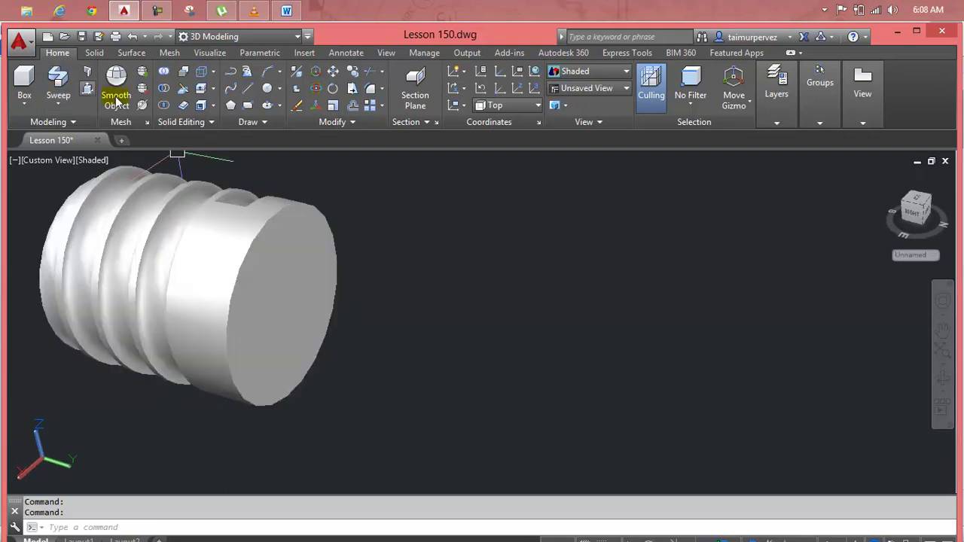
- Begin shelling the threaded cylinder and mark its flat end face, then abandon the attempt
left_click(200, 104)
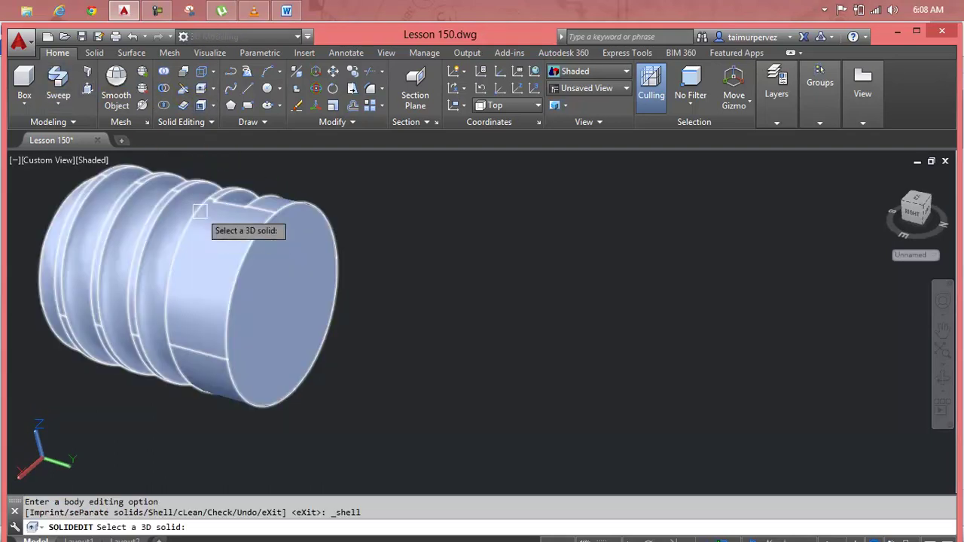
left_click(207, 224)
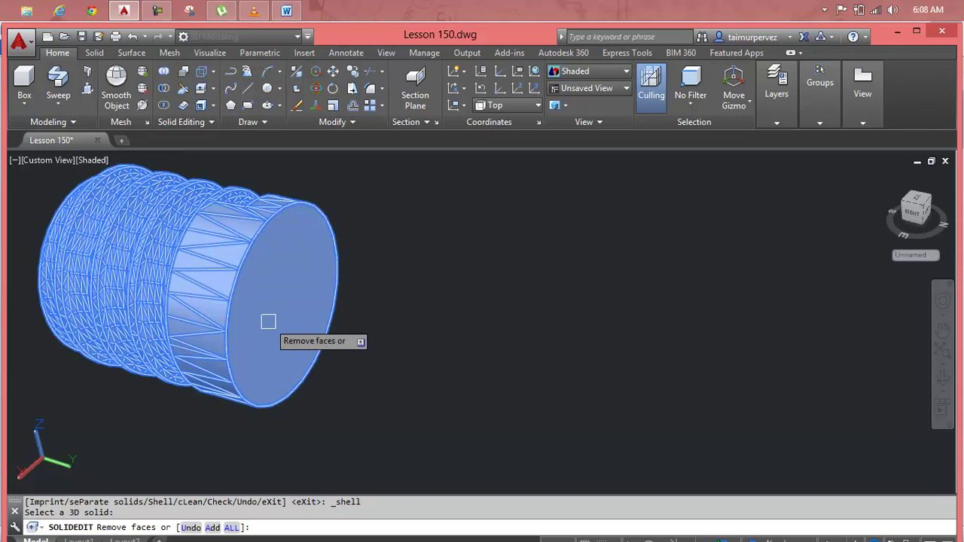
scroll(264, 319, "up", 2)
scroll(248, 314, "up", 2)
scroll(218, 293, "up", 2)
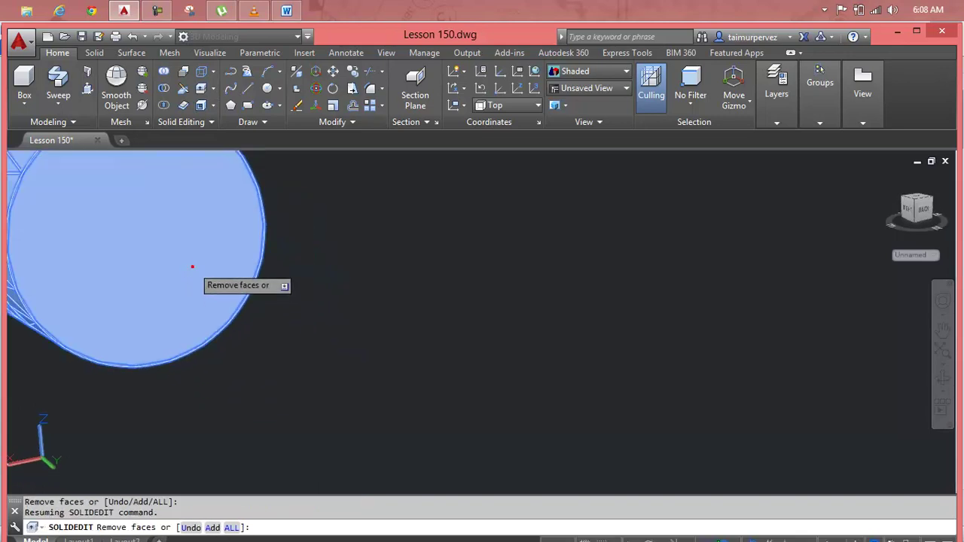
left_click(202, 271)
middle_click_drag(210, 277, 457, 349, "shift")
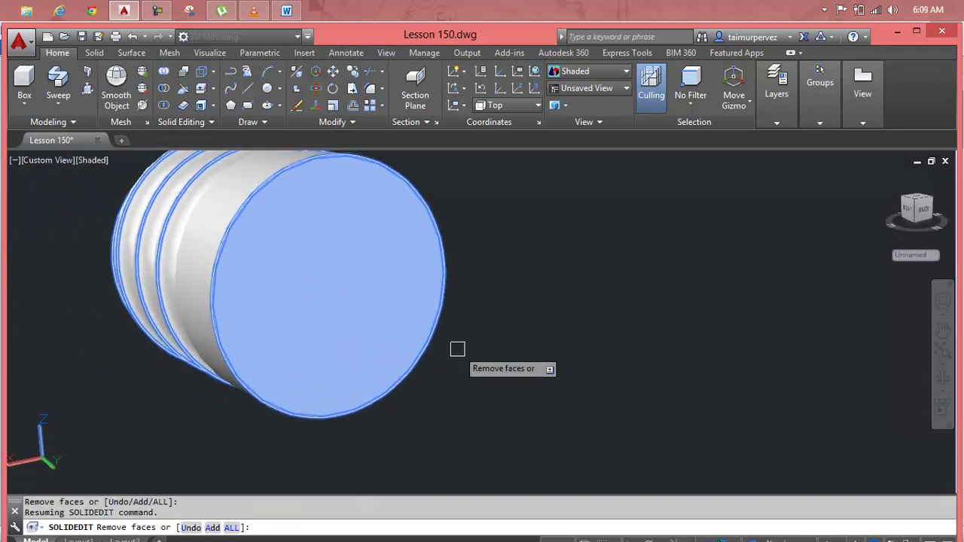
key("Escape")
left_click(437, 322)
key("Escape")
- Shell the threaded cylinder with a 0.5 offset, removing its flat end face
left_click(200, 105)
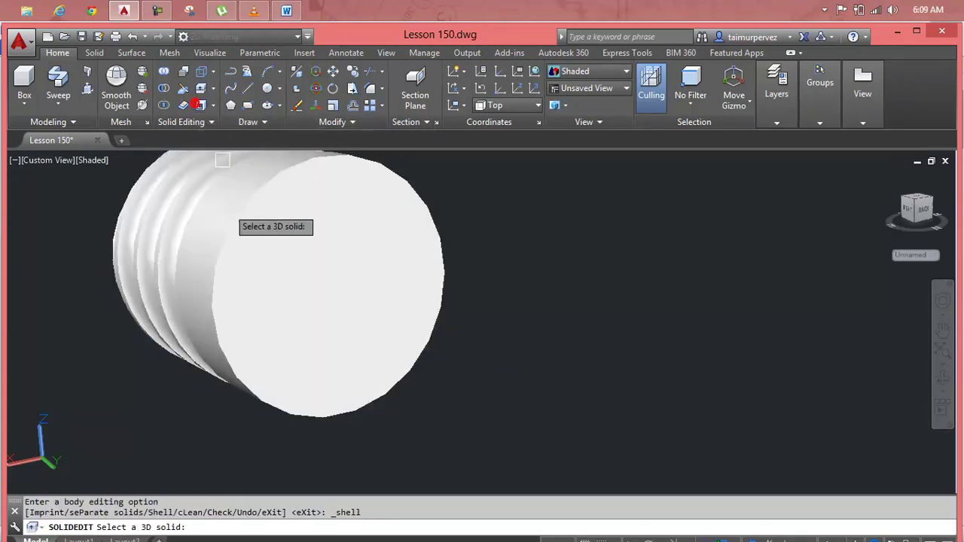
left_click(211, 212)
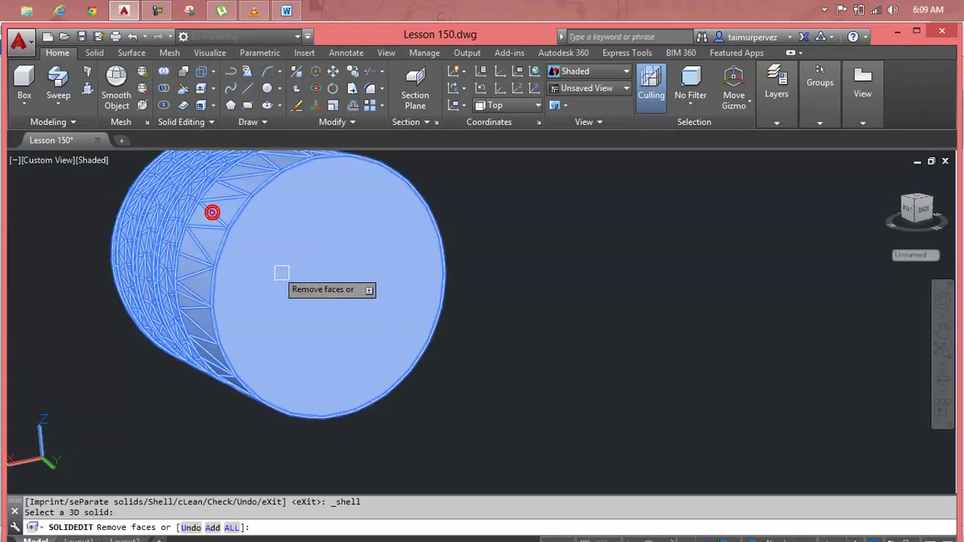
left_click(238, 330)
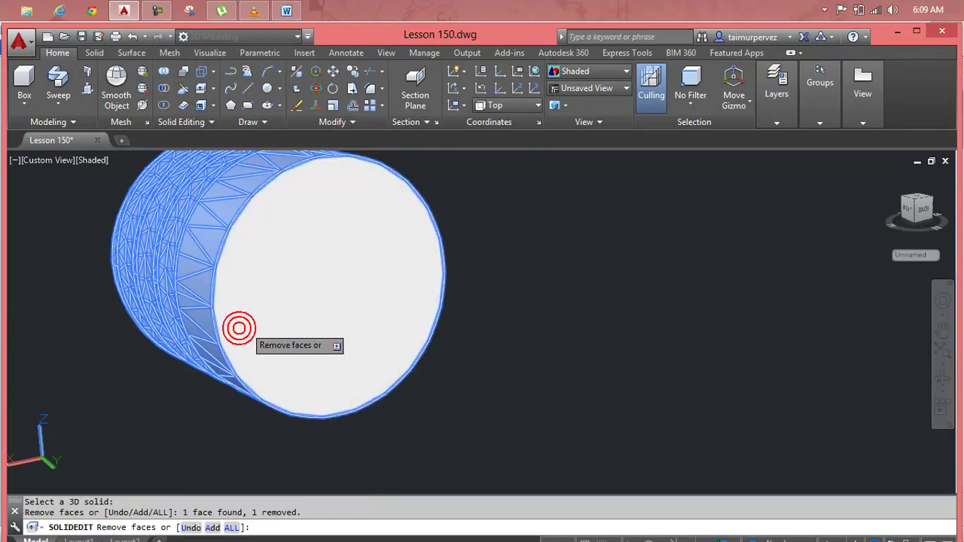
key("Return")
type("0.5")
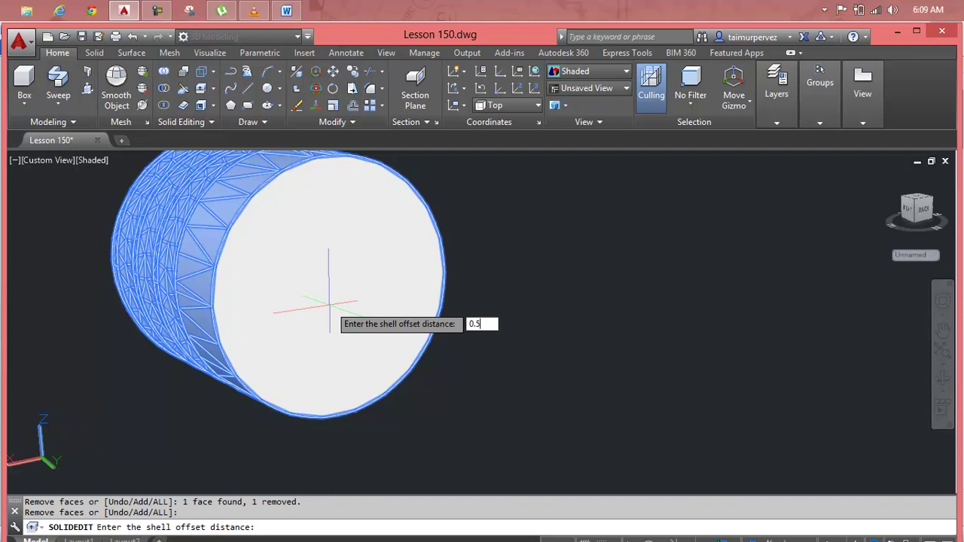
key("Return")
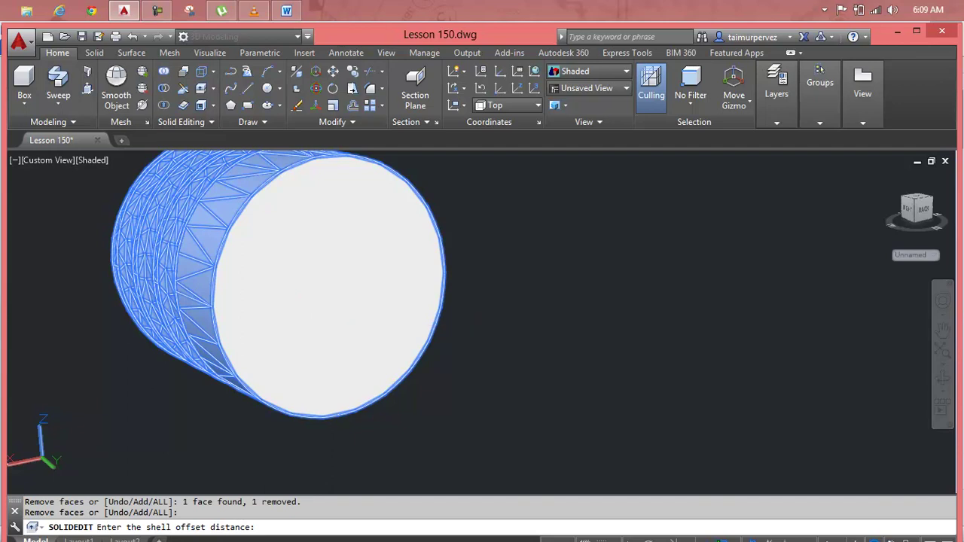
type("1")
key("Return")
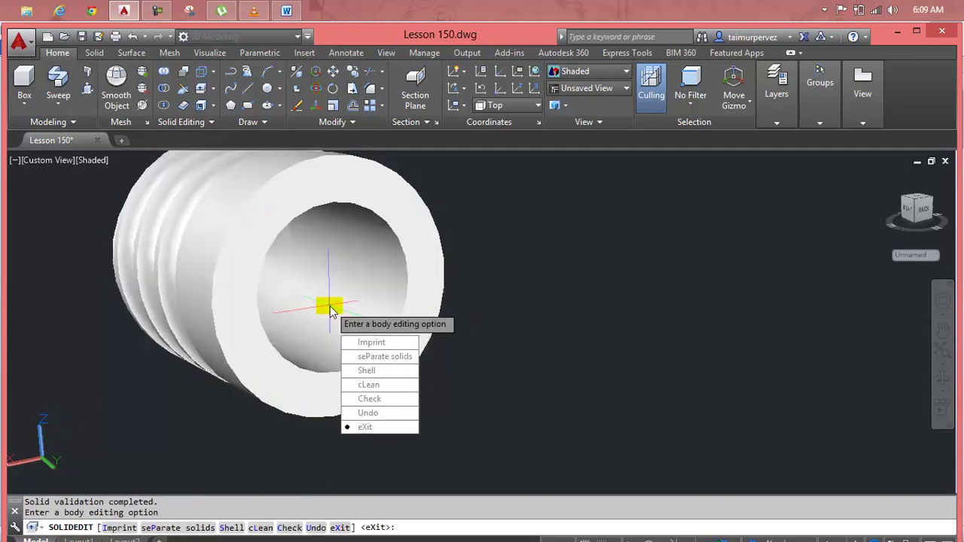
key("Return")
key("Return")
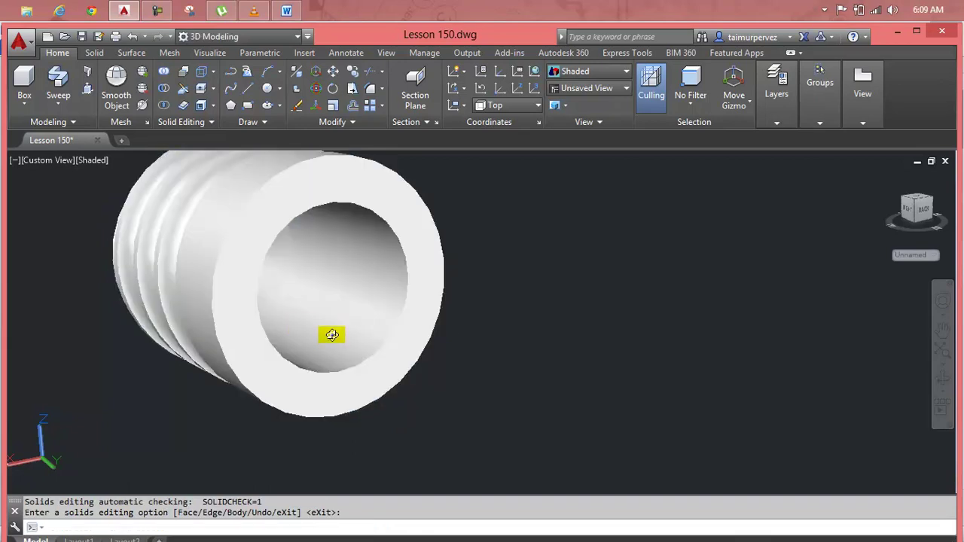
middle_click_drag(302, 320, 451, 340, "shift")
key("Return")
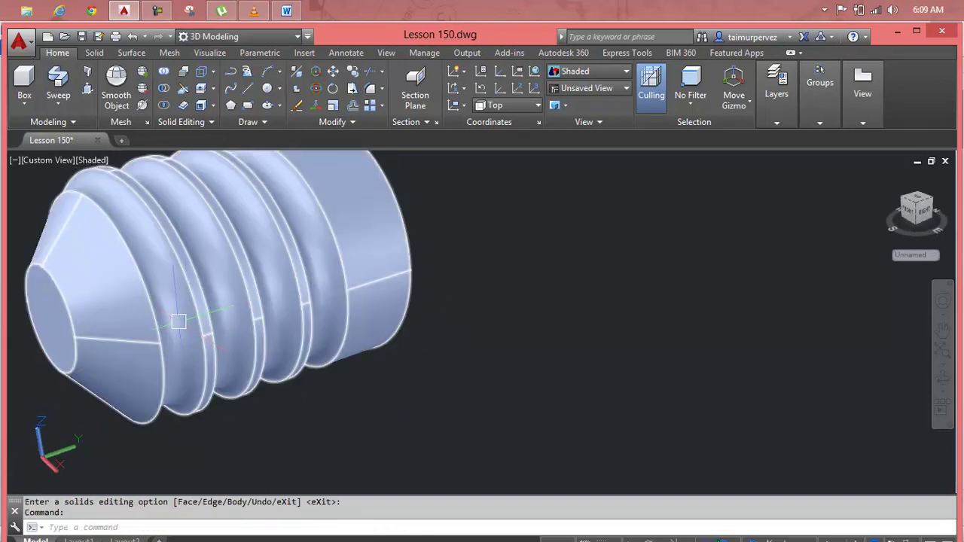
- Thaw Layer1 so the yellow bulb shows again on the hollow cap
middle_click_drag(308, 362, 252, 241, "shift")
middle_click_drag(301, 219, 377, 240, "shift")
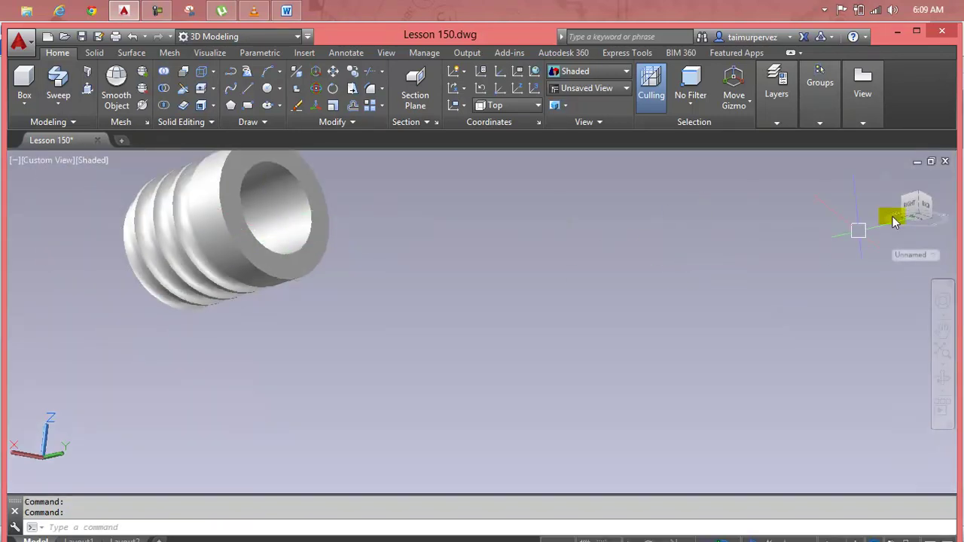
left_click(794, 103)
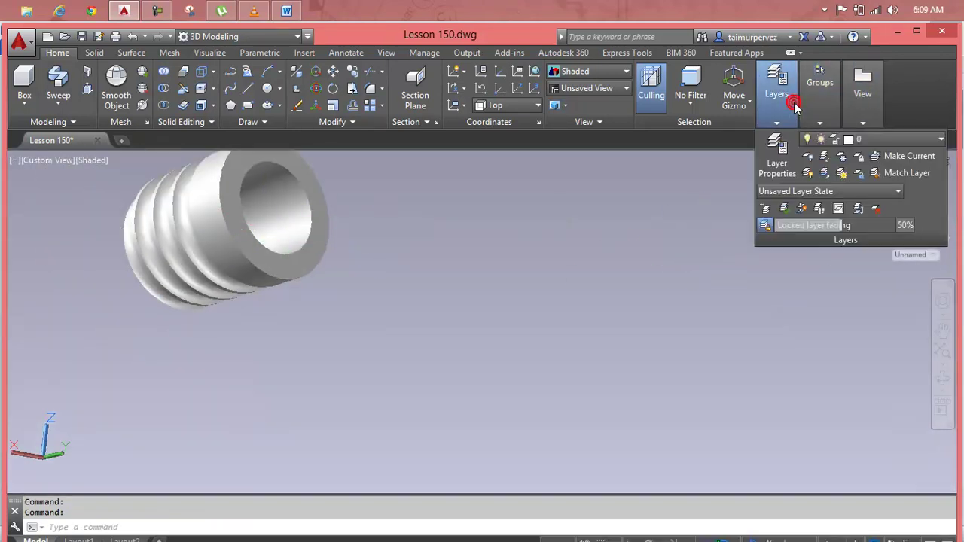
left_click(866, 139)
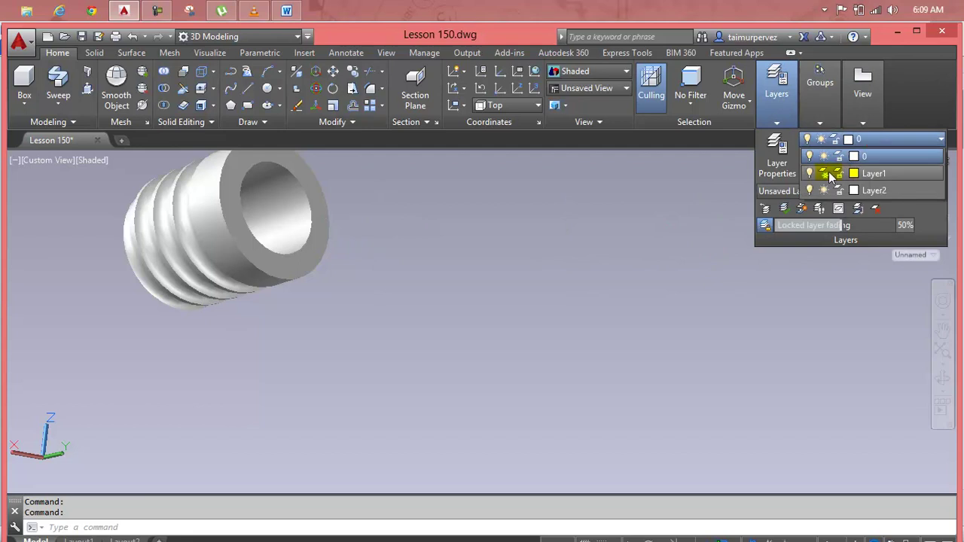
left_click(826, 174)
key("Escape")
key("Escape")
key("Escape")
- Switch to the Top view and pan and zoom to fit the bulb
left_click(30, 163)
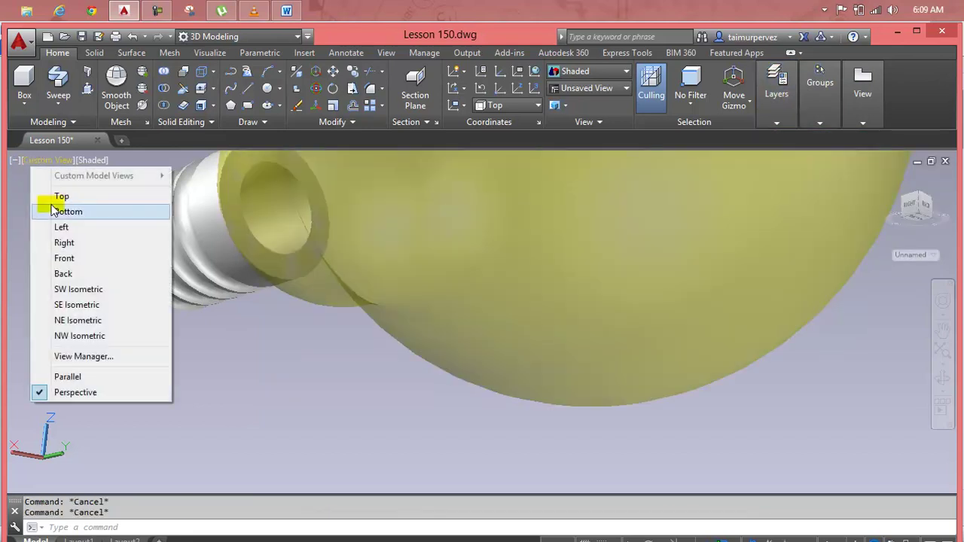
left_click(57, 196)
mouse_move(484, 269)
middle_mouse_down()
mouse_move(422, 269)
mouse_move(425, 278)
middle_mouse_up()
scroll(444, 275, "up", 2)
scroll(444, 274, "up", 1)
scroll(425, 277, "down", 1)
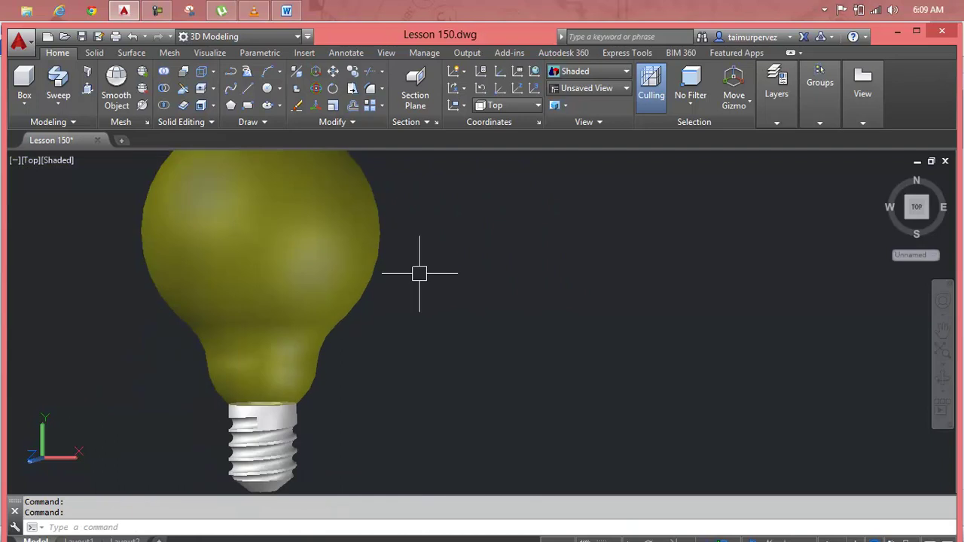
- Make two false starts at a line beside the bulb, cancelling both
key("Escape")
key("Escape")
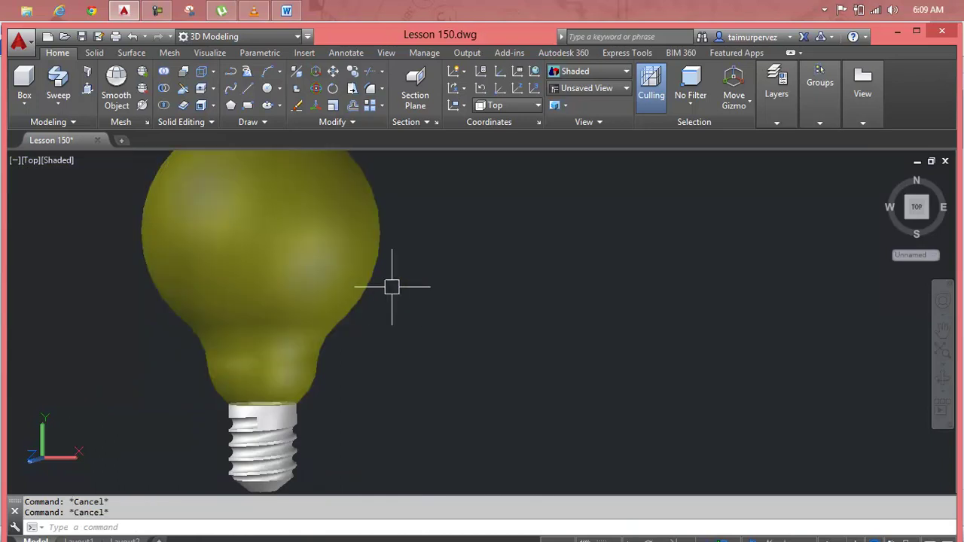
type("L")
key("Return")
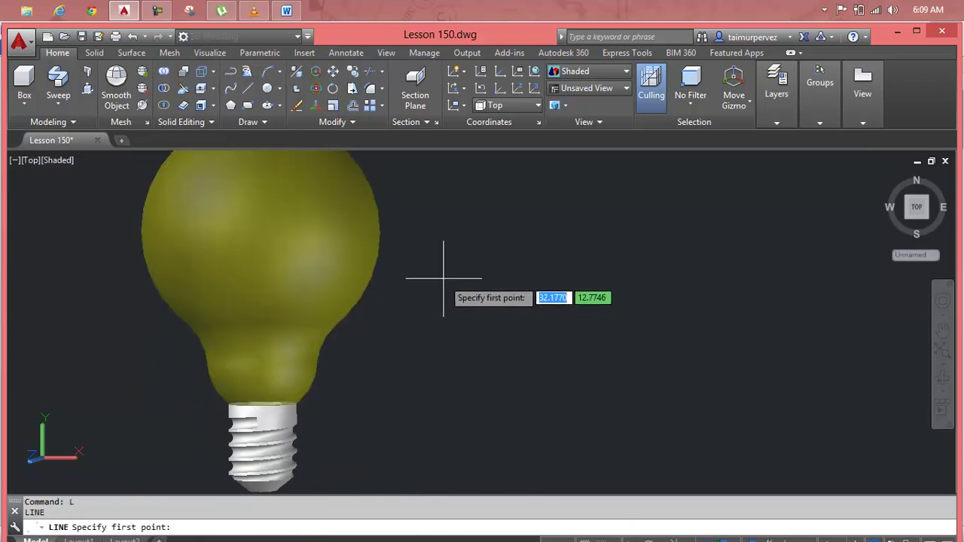
left_click(445, 278)
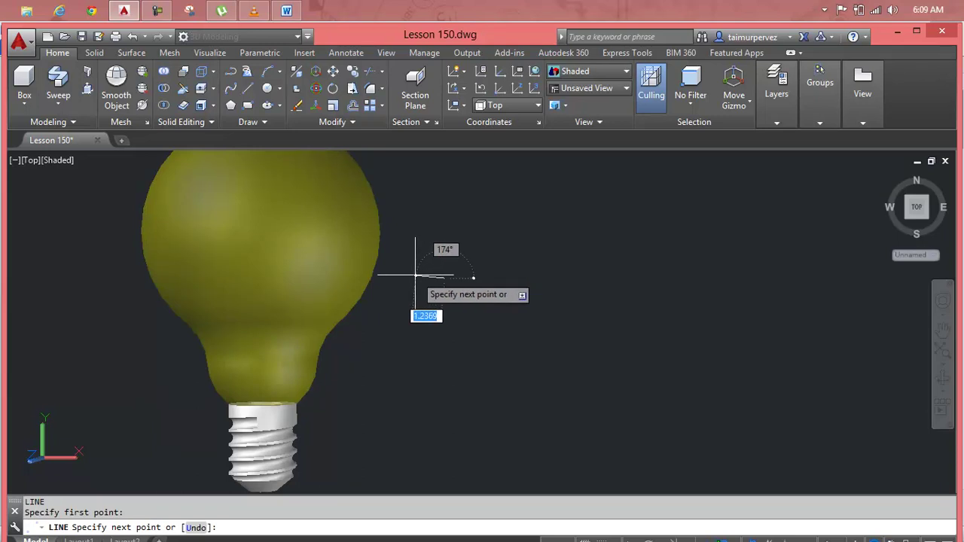
key("Escape")
key("Escape")
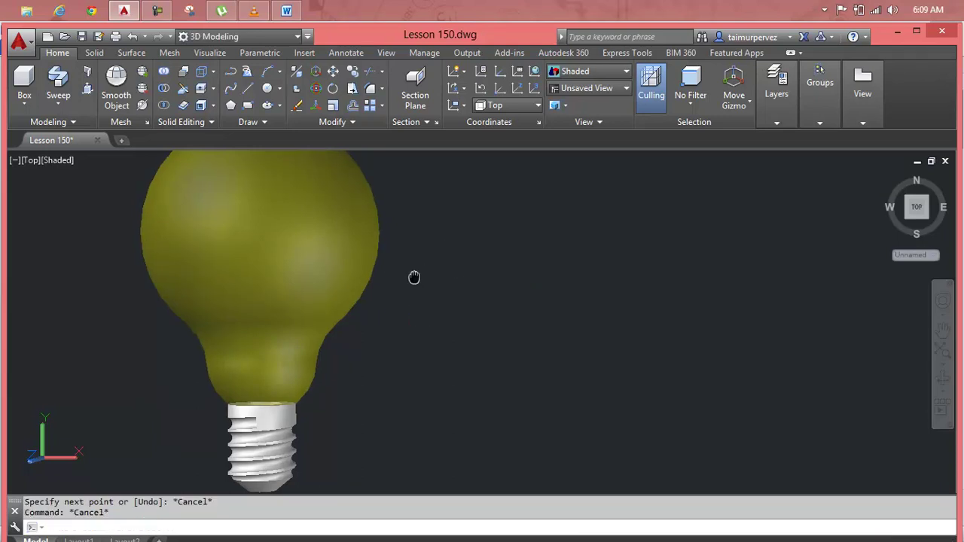
middle_click_drag(415, 278, 415, 274)
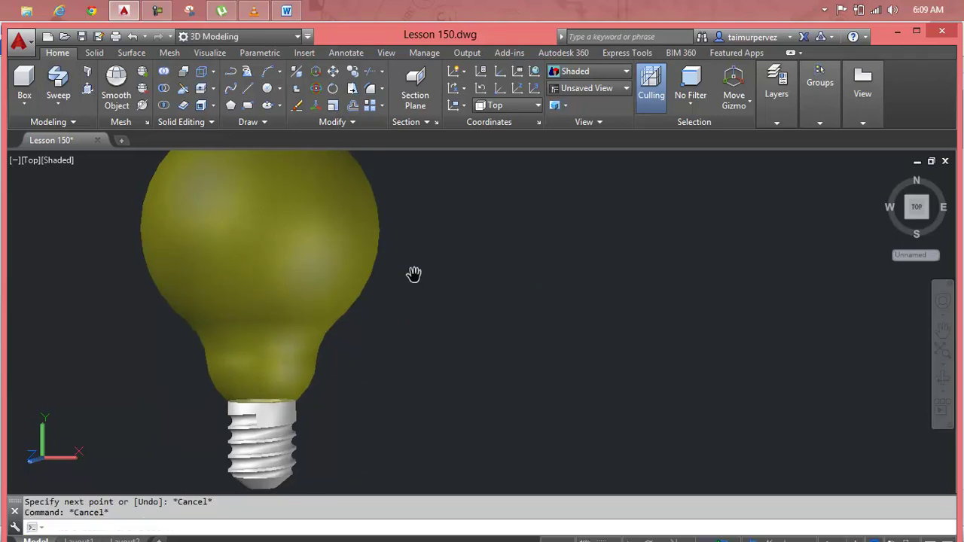
key("Return")
left_click(502, 270)
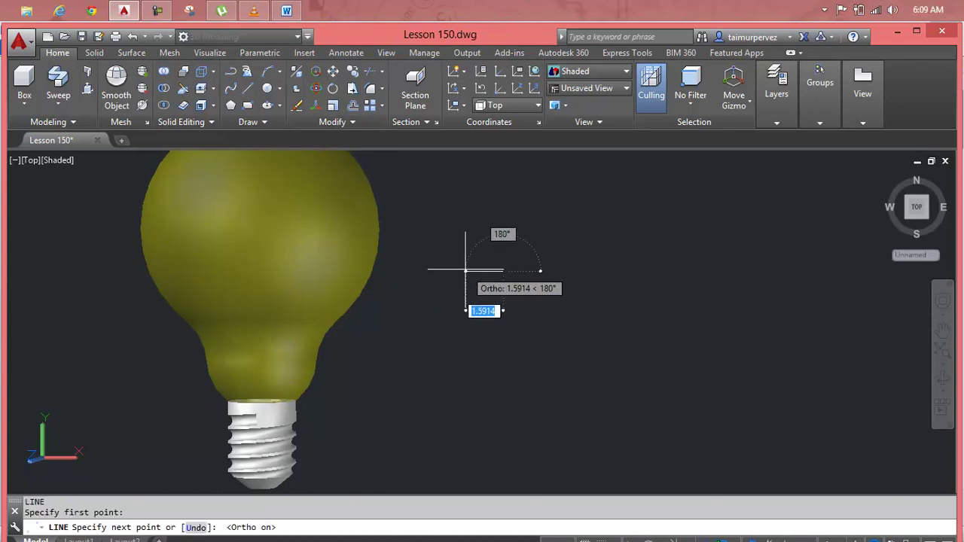
key("Escape")
- Start the profile polyline right of the bulb: a horizontal run, vertical rod and slanted flare
key("Return")
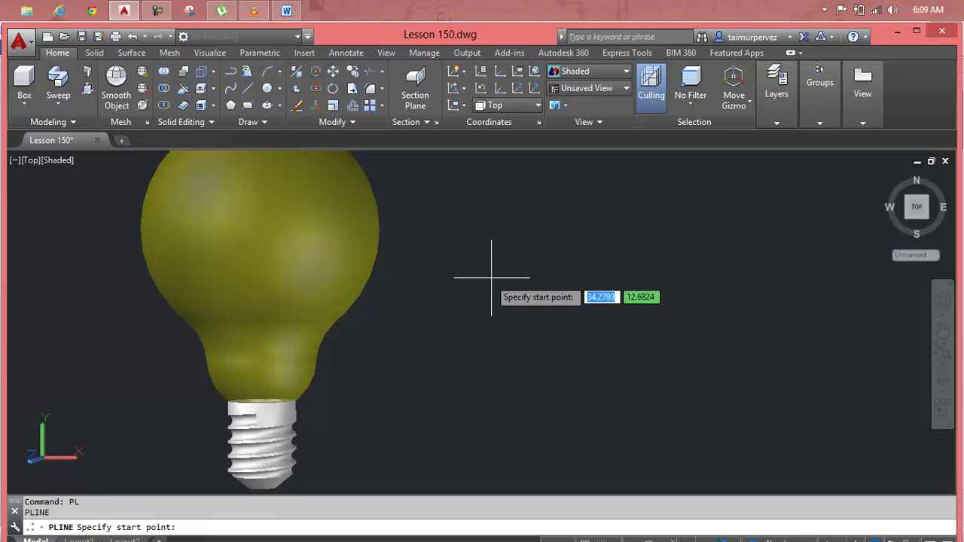
left_click(496, 278)
left_click(450, 278)
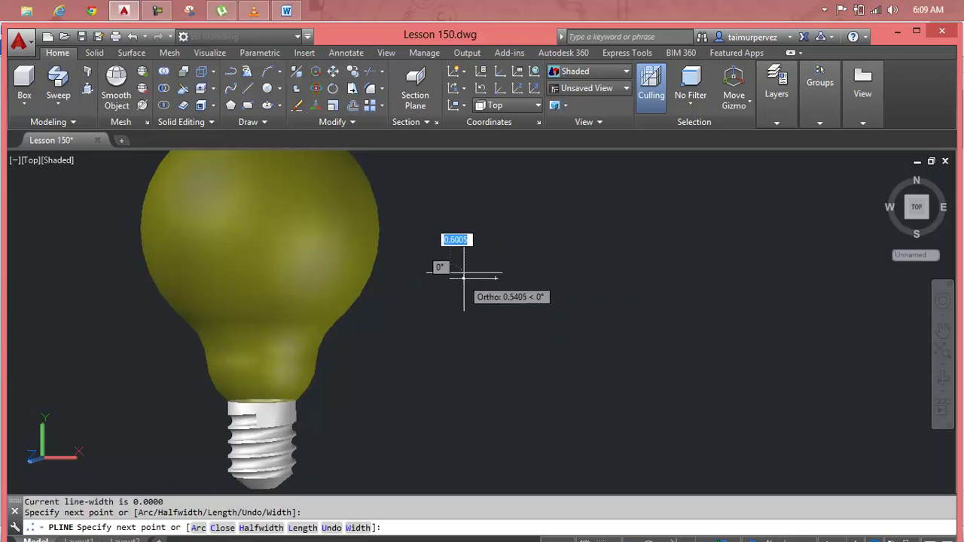
middle_click_drag(450, 322, 464, 269)
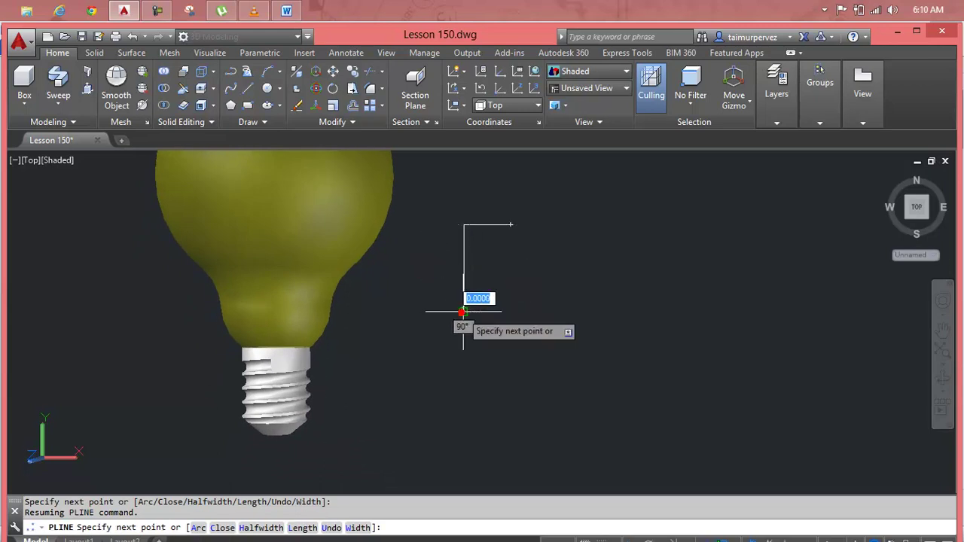
left_click(464, 312)
key("F8")
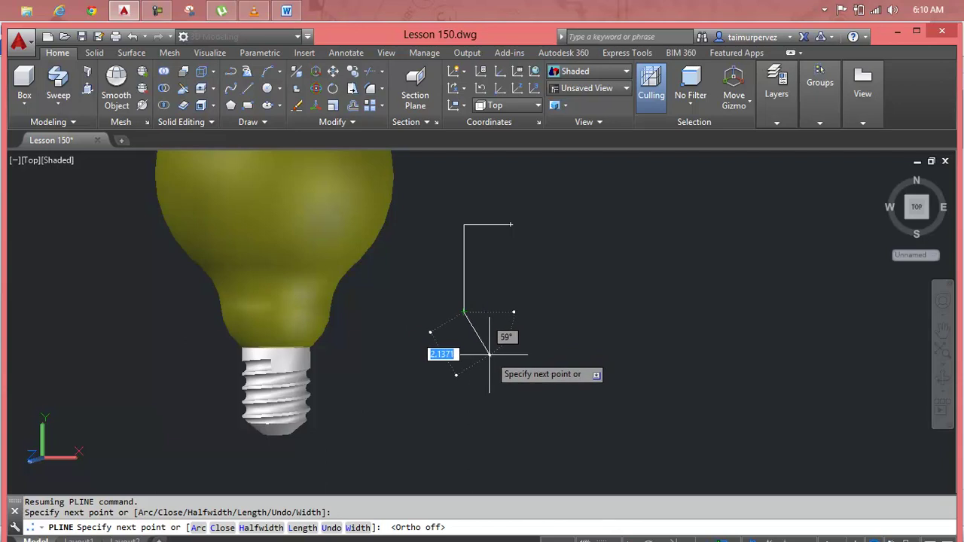
left_click(489, 353)
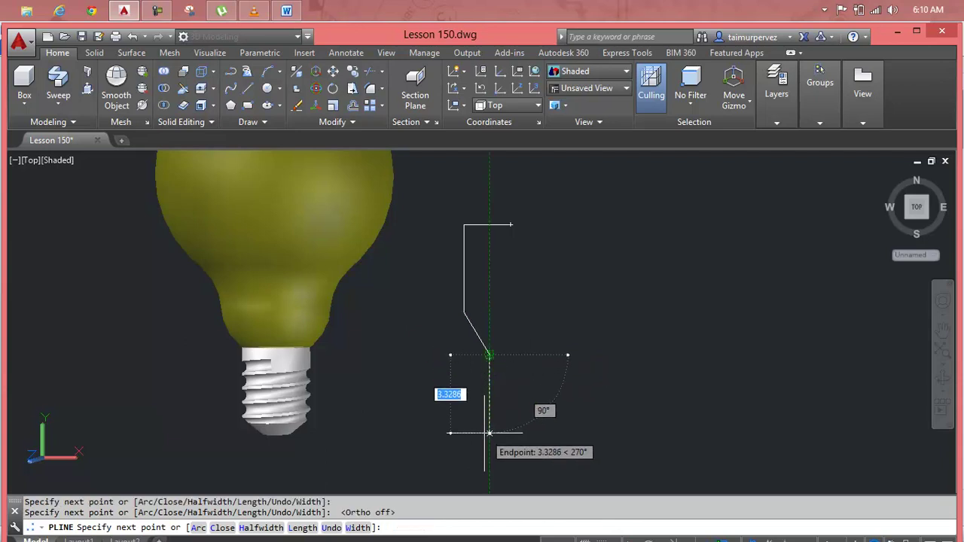
- Complete the outline with the base bottom, left edge, top plate edge and a short end drop
key("F8")
middle_click_drag(490, 434, 495, 381)
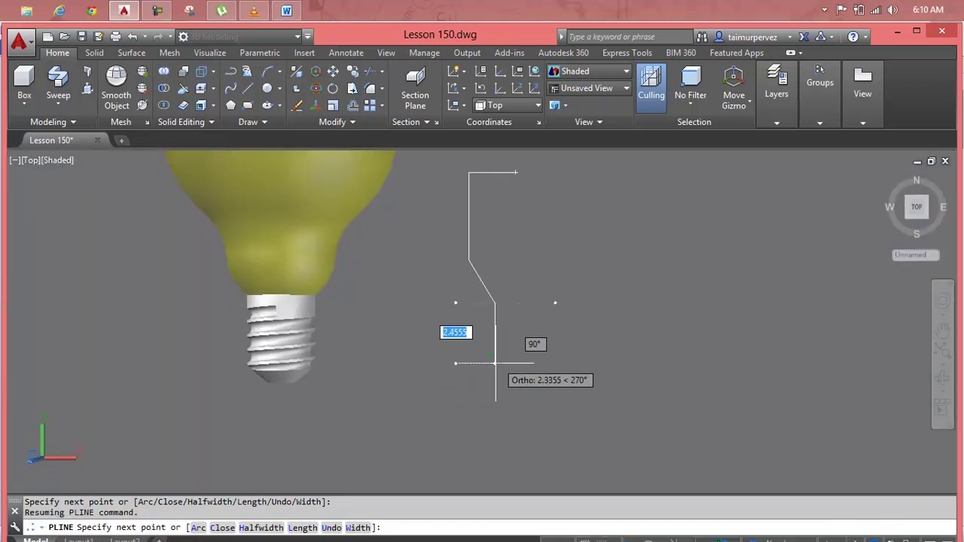
left_click(494, 375)
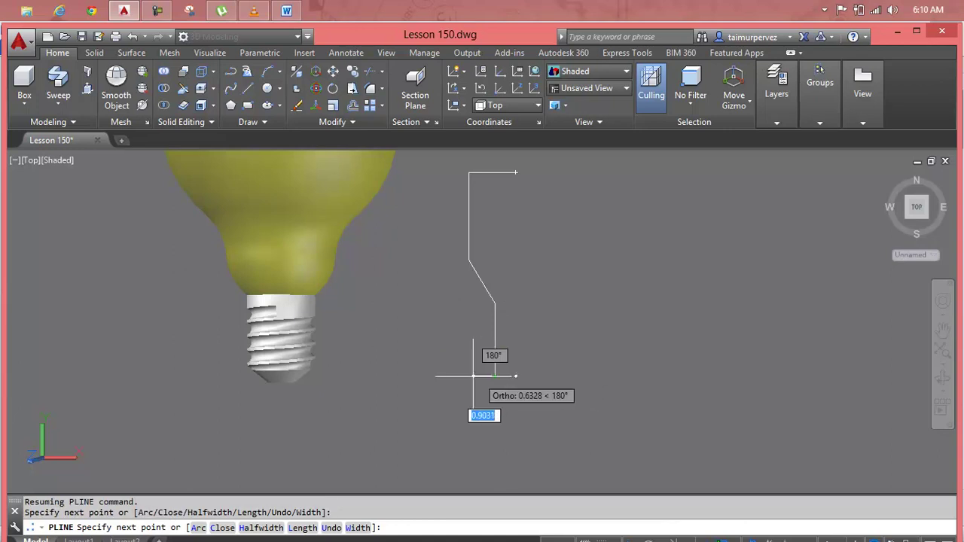
left_click(460, 375)
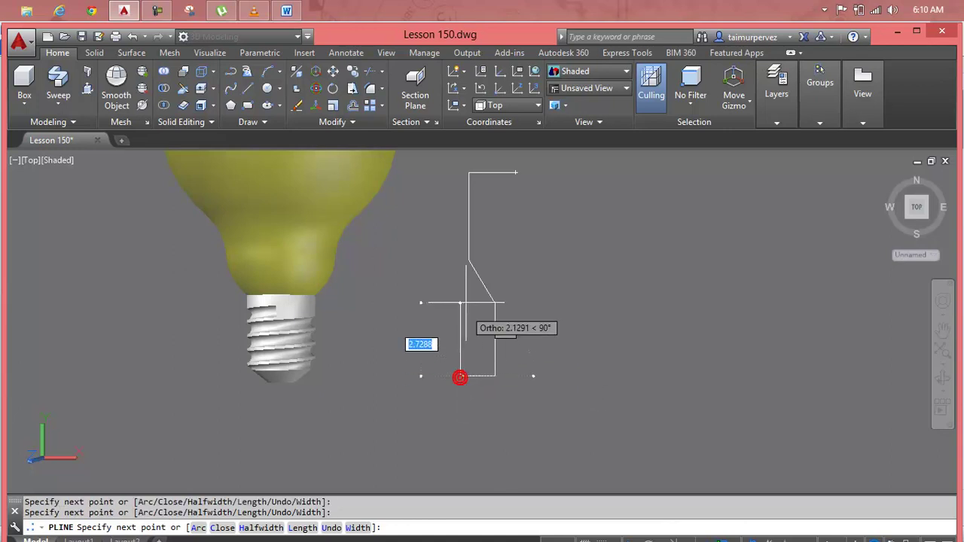
left_click(460, 161)
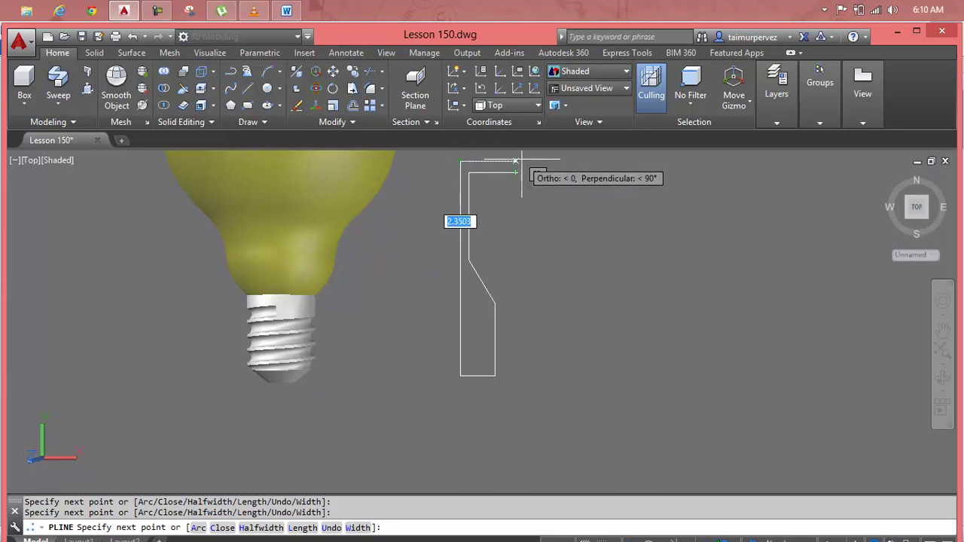
left_click(515, 161)
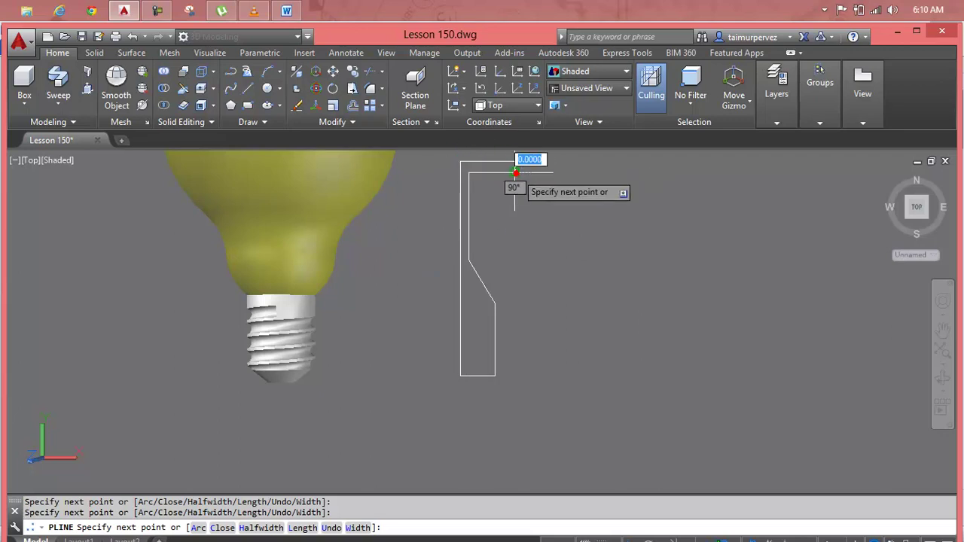
left_click(515, 172)
key("Return")
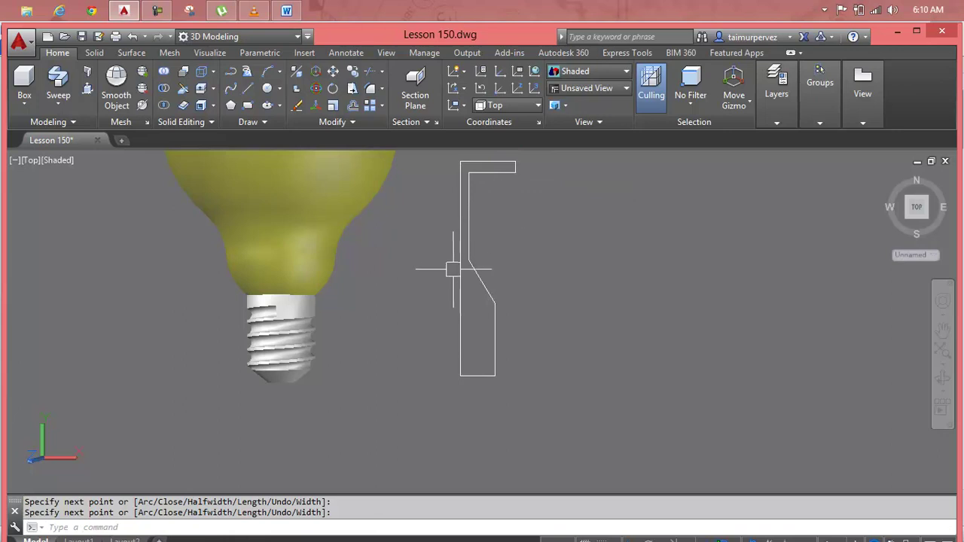
- Select the profile and try stretching its upper corner, then cancel that edit
scroll(454, 271, "up", 1)
left_click(456, 274)
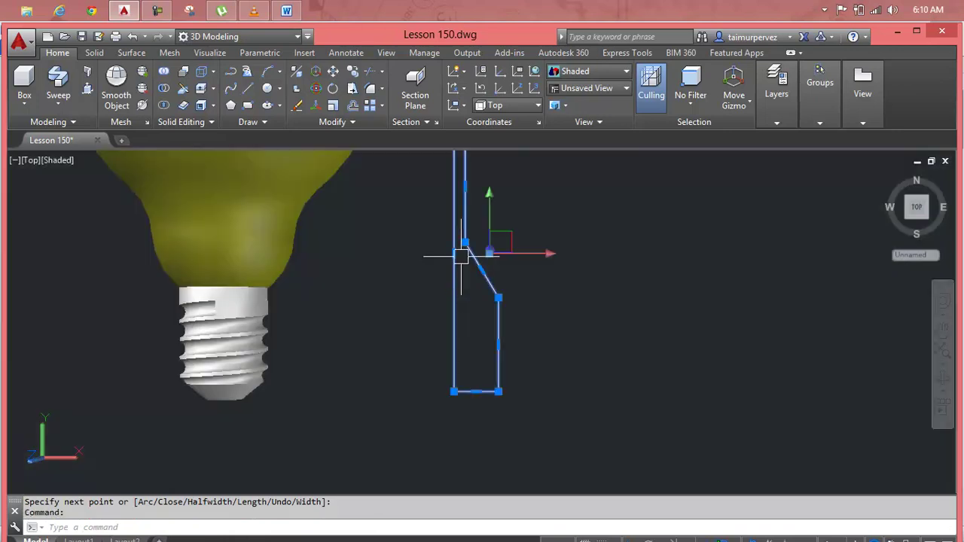
scroll(461, 256, "up", 2)
left_click(434, 204)
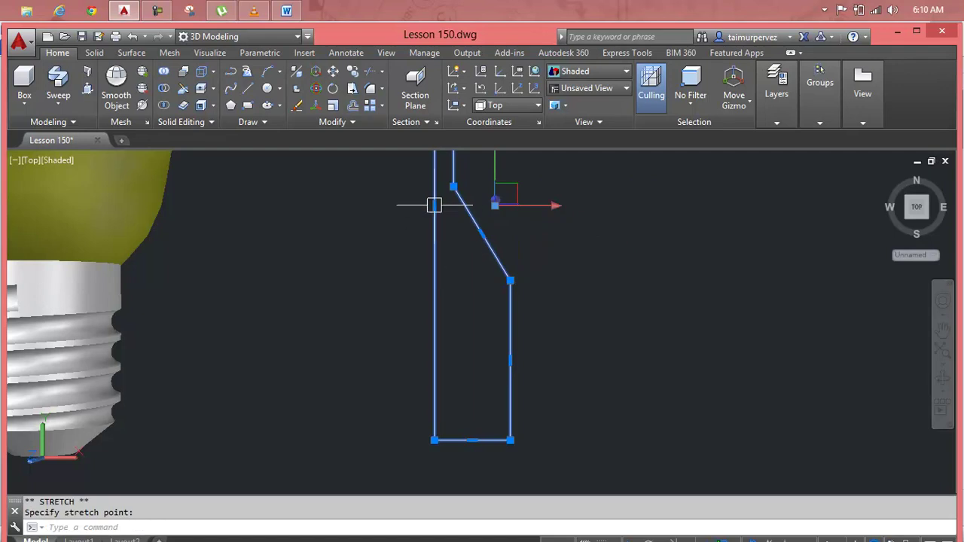
scroll(422, 211, "up", 2)
scroll(466, 226, "up", 2)
middle_click_drag(404, 249, 441, 452, "shift")
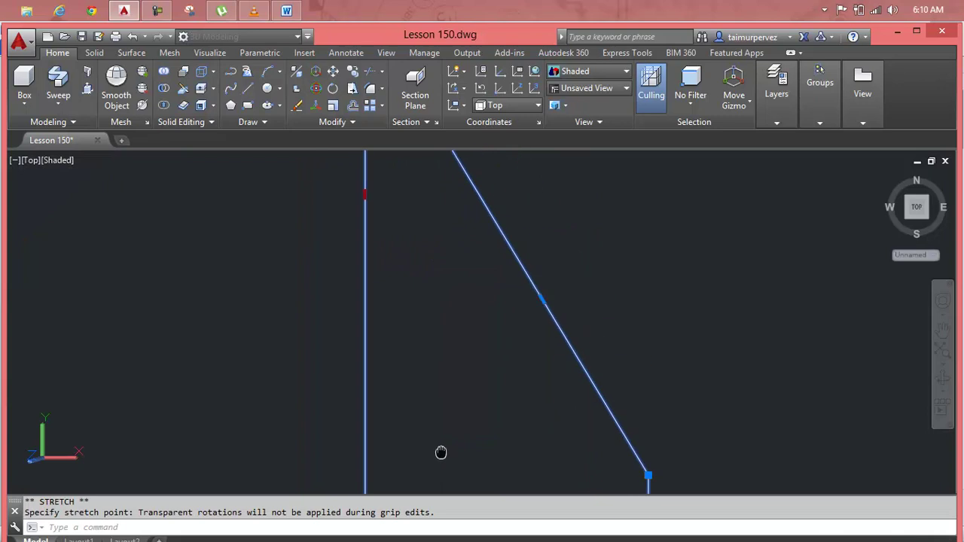
left_click(362, 277)
key("Escape")
- Grip-stretch the rod edge's midpoint slightly to the right
left_click(361, 277)
left_click(362, 277)
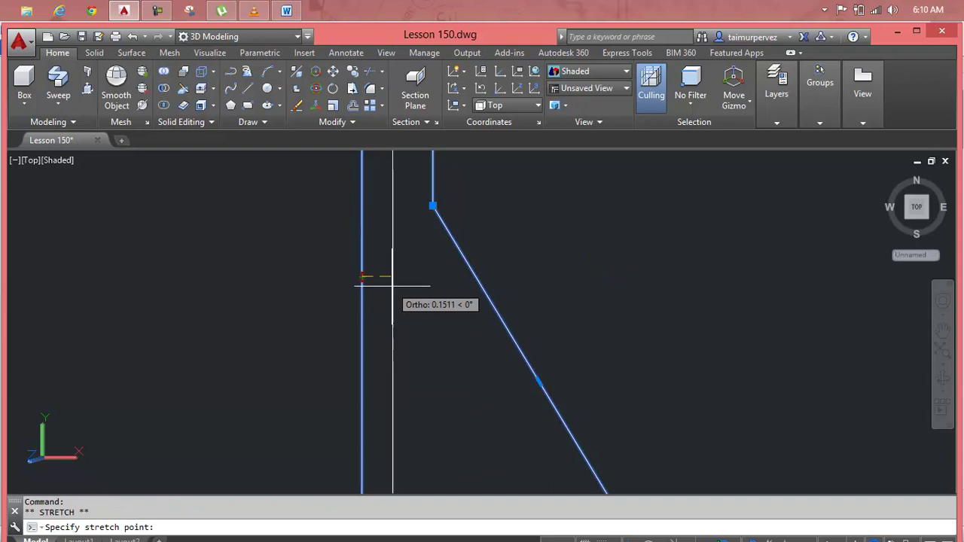
left_click(393, 283)
scroll(447, 272, "down", 2)
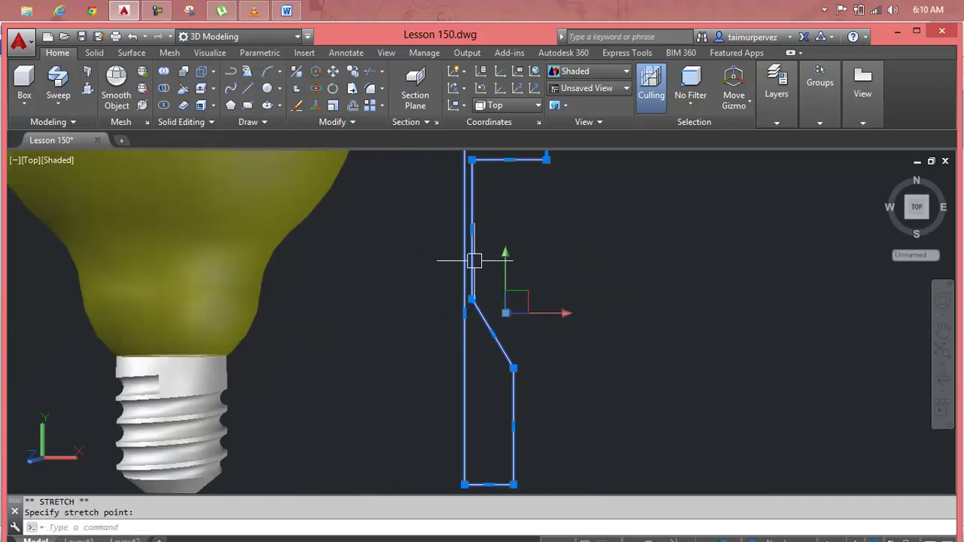
scroll(484, 208, "up", 2)
scroll(484, 209, "up", 1)
scroll(485, 293, "up", 1)
scroll(466, 326, "up", 1)
scroll(483, 280, "up", 3)
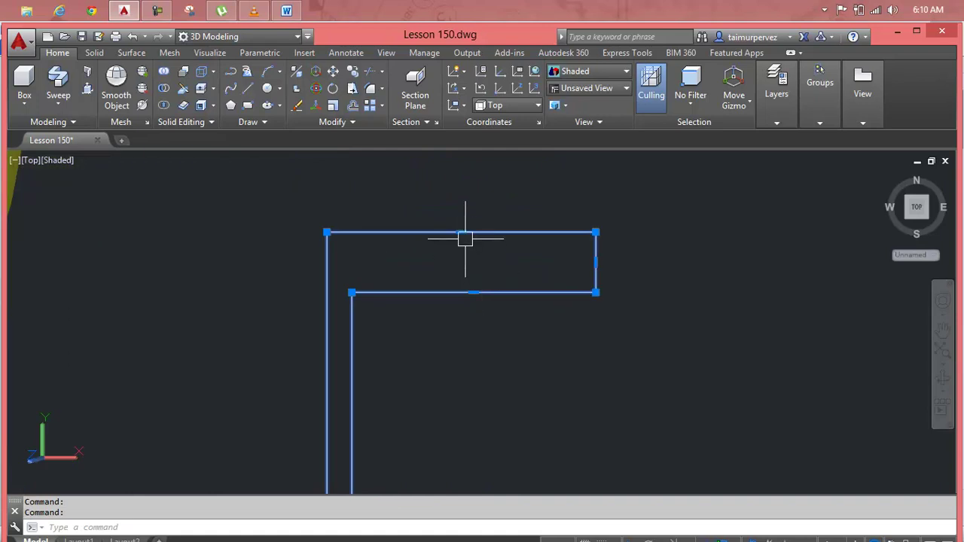
- Lower the top plate's upper edge to make the plate thinner
left_click(460, 232)
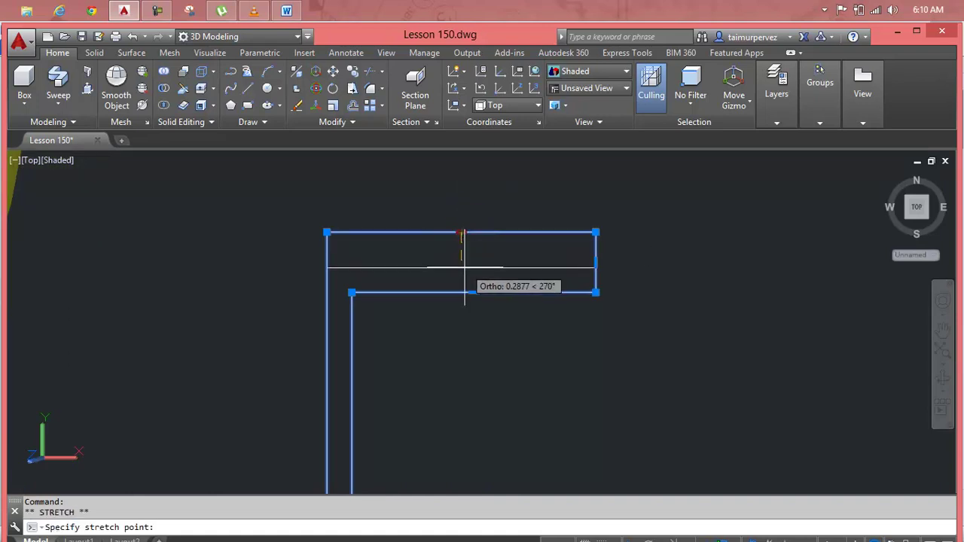
left_click(464, 266)
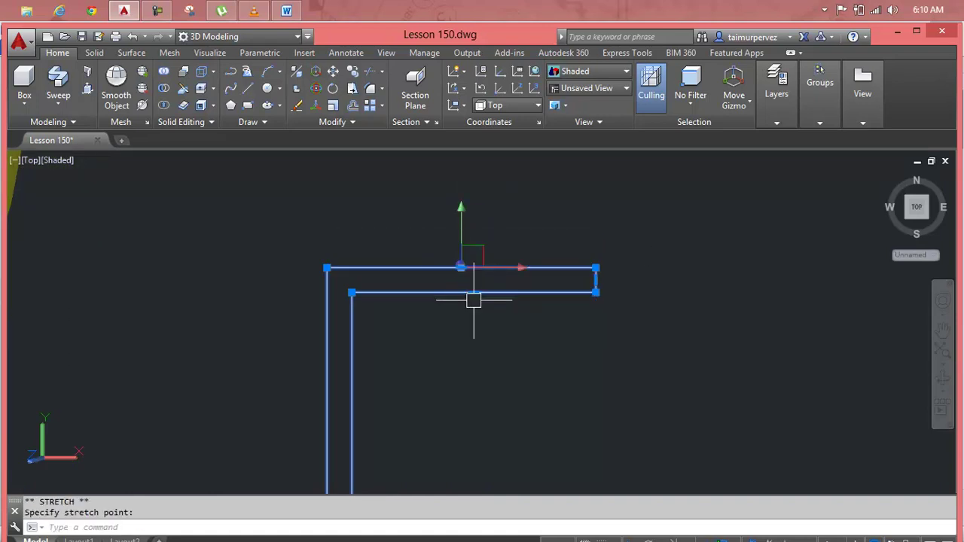
scroll(470, 300, "down", 3)
key("Escape")
scroll(487, 286, "down", 3)
middle_click_drag(499, 284, 499, 235)
mouse_move(490, 380)
middle_mouse_down()
mouse_move(490, 329)
mouse_move(505, 332)
middle_mouse_up()
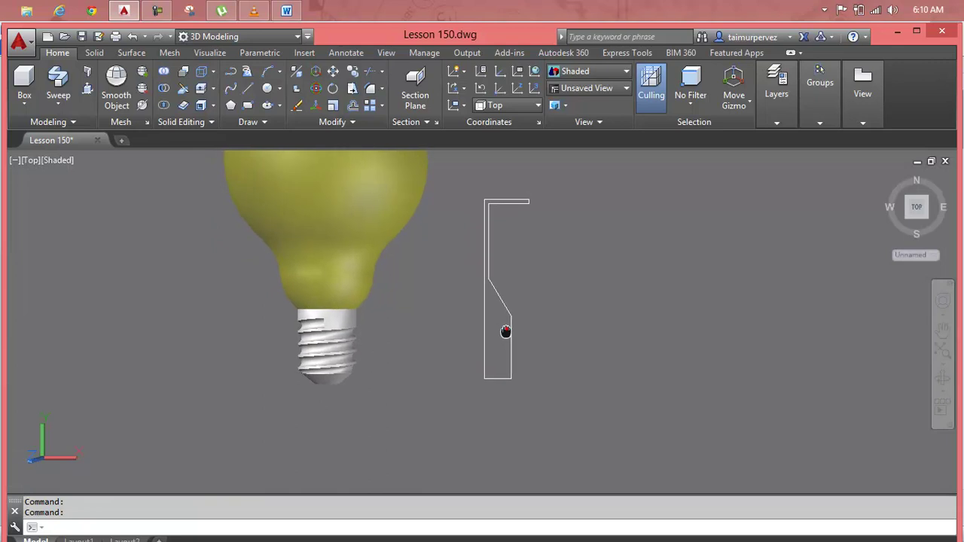
scroll(511, 341, "up", 3)
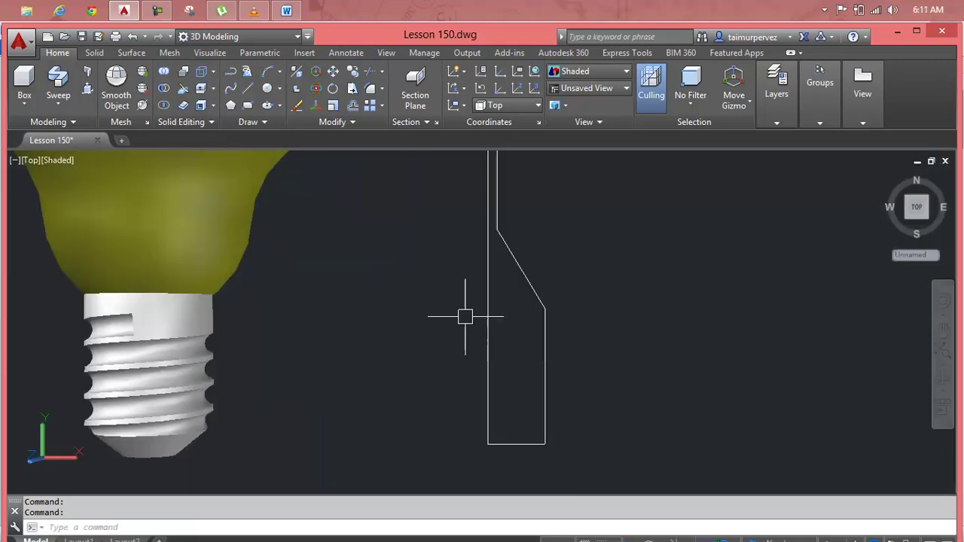
- Raise the profile's bottom edge to shorten the base
left_click(545, 367)
left_click(545, 375)
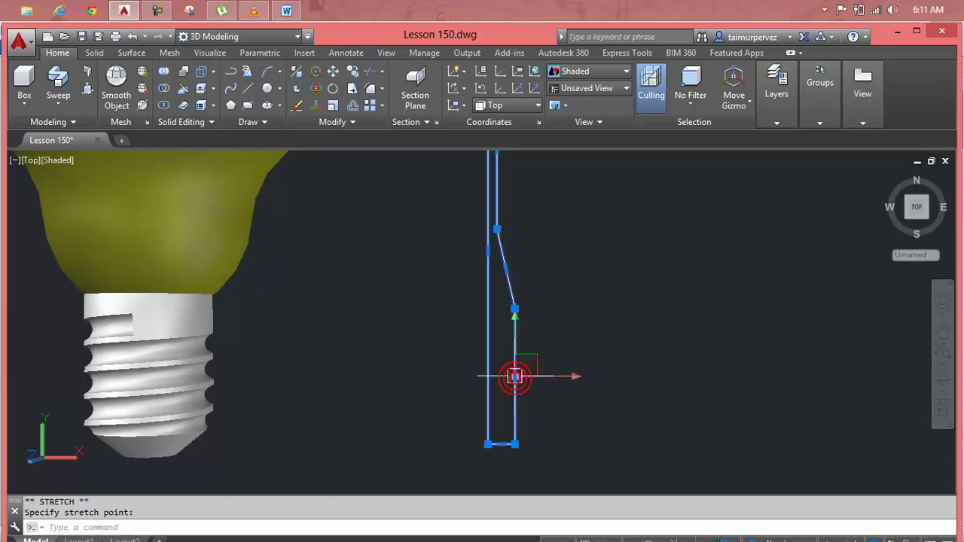
key("Escape")
key("Escape")
scroll(541, 345, "down", 3)
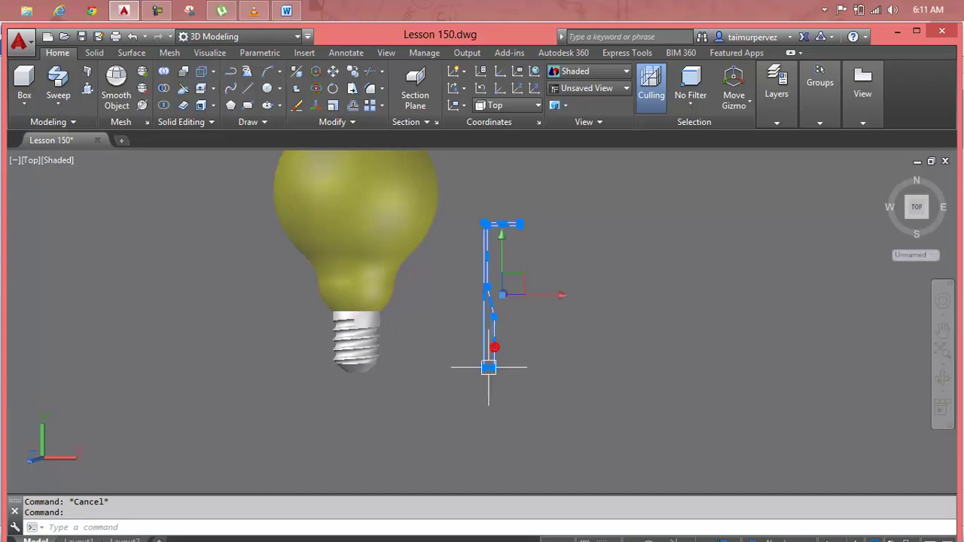
scroll(488, 367, "up", 4)
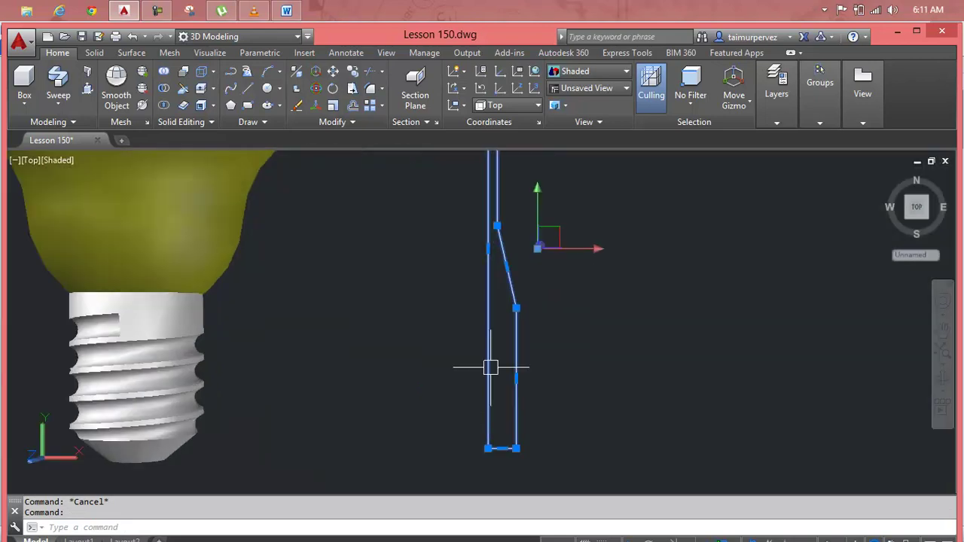
left_click(502, 449)
left_click(502, 386)
key("Escape")
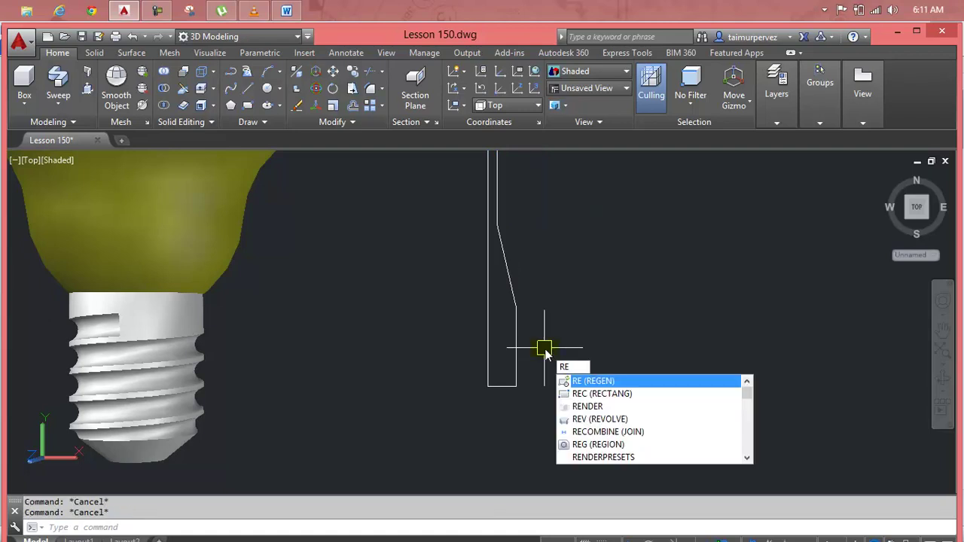
- Revolve the profile a full 360° about its left edge with REV
type("V")
key("Return")
left_click(516, 354)
key("Return")
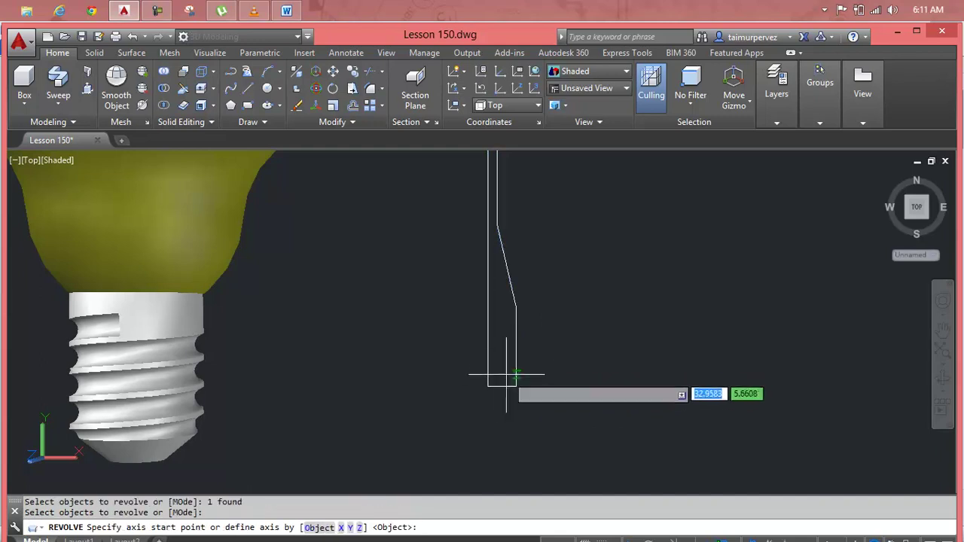
left_click(490, 386)
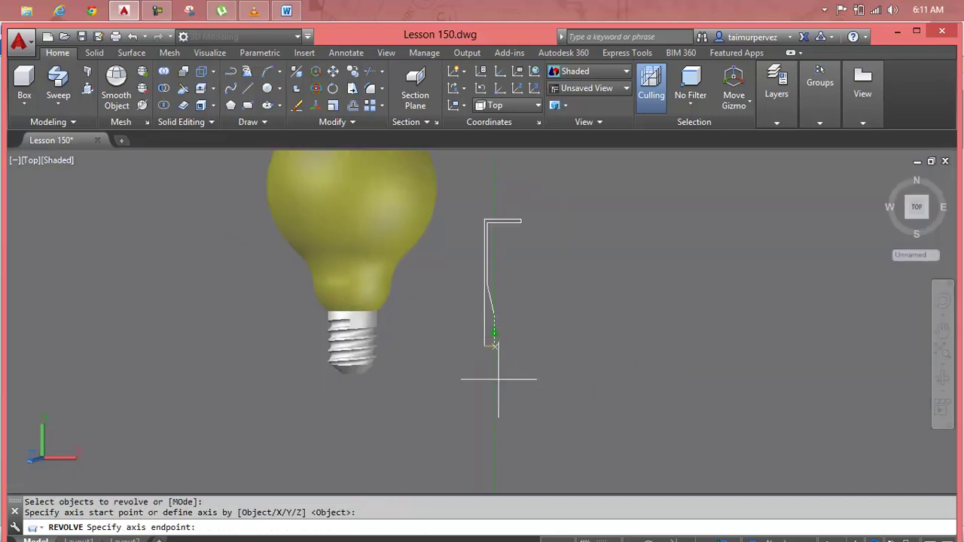
scroll(463, 215, "up", 3)
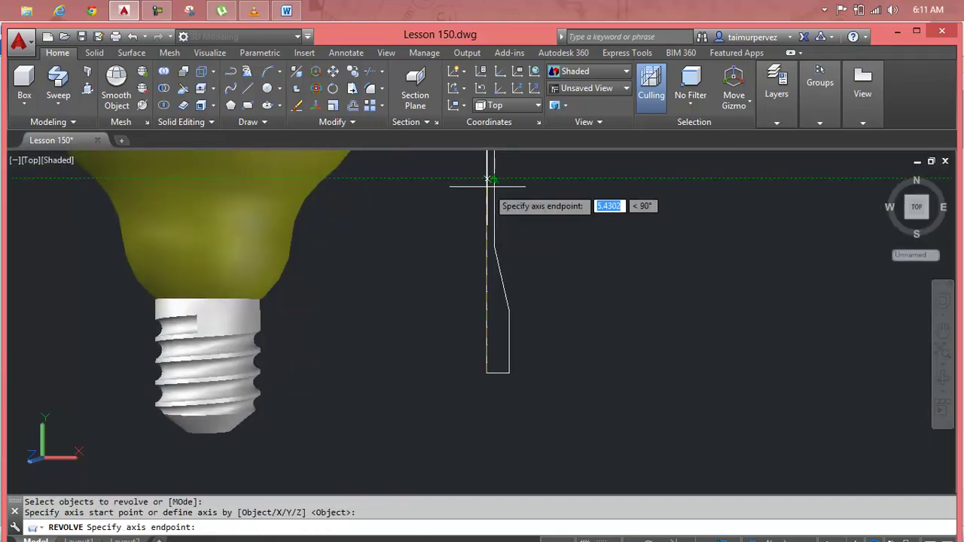
middle_click_drag(488, 181, 478, 362)
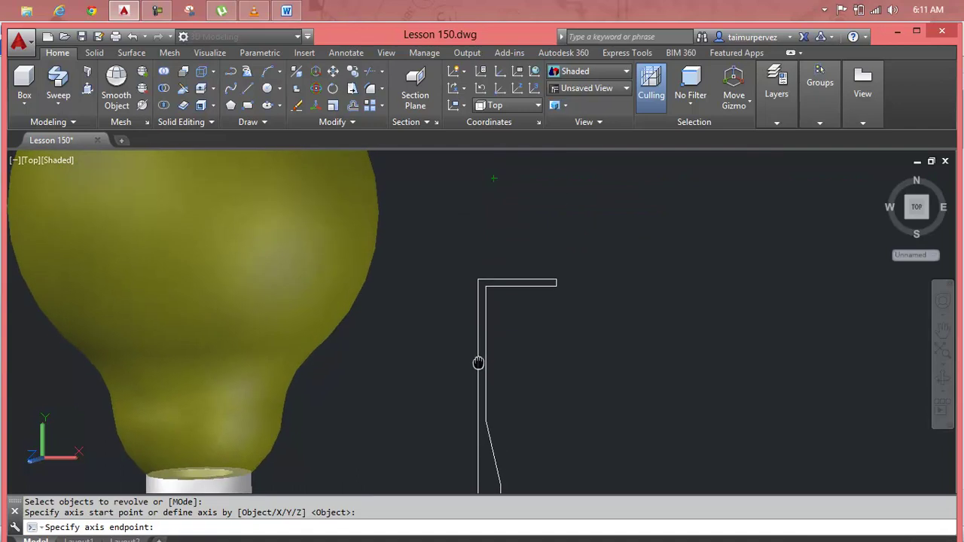
left_click(477, 276)
key("Return")
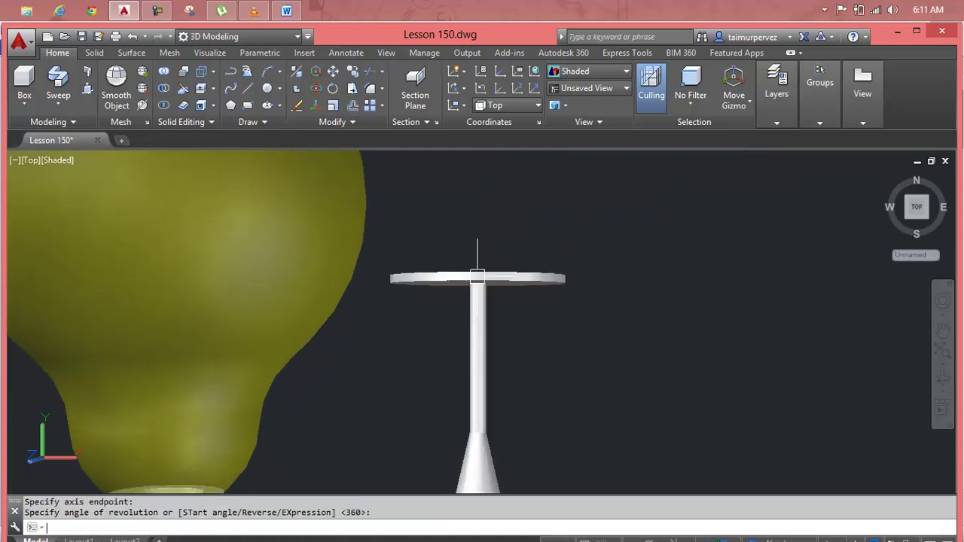
key("Escape")
key("Escape")
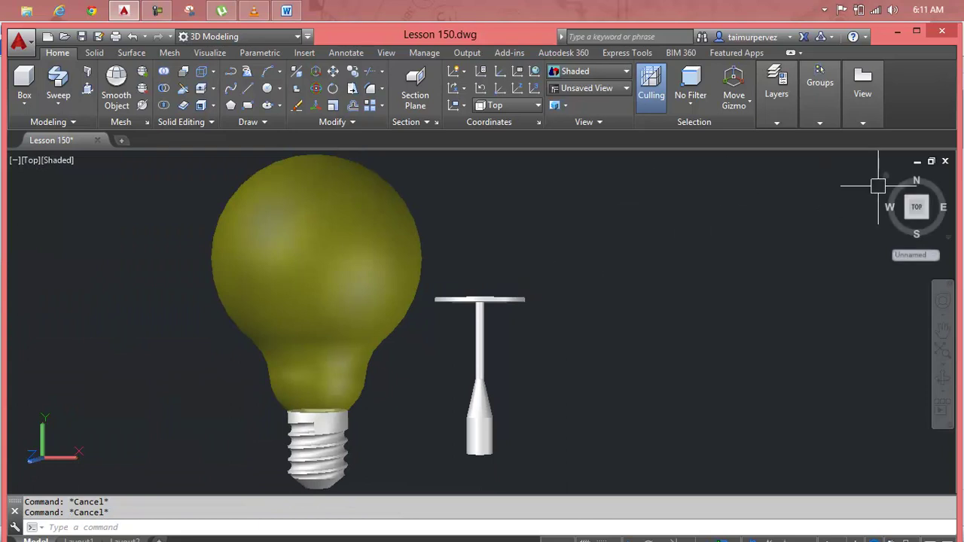
- Switch through the Front and Bottom views to the Back view and fit all objects
left_click(30, 160)
left_click(56, 259)
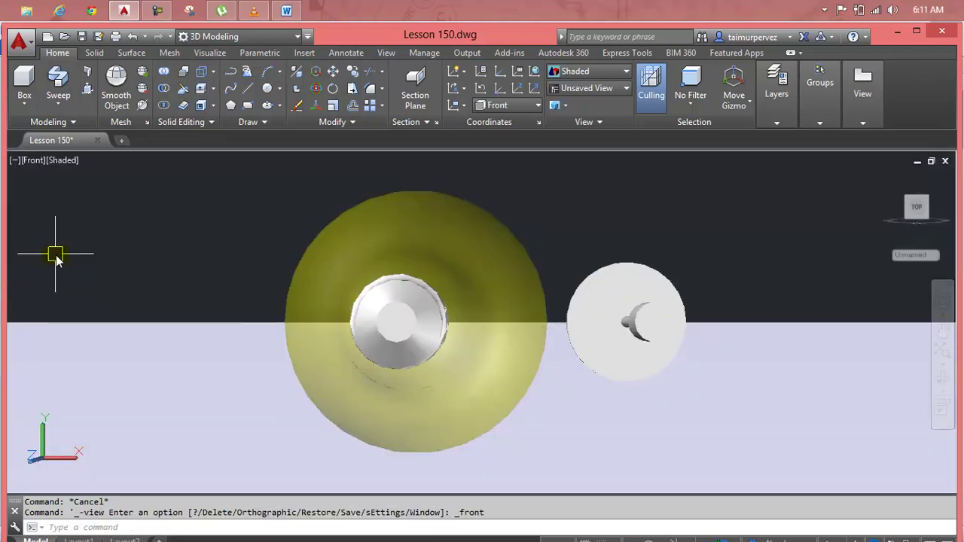
left_click(30, 161)
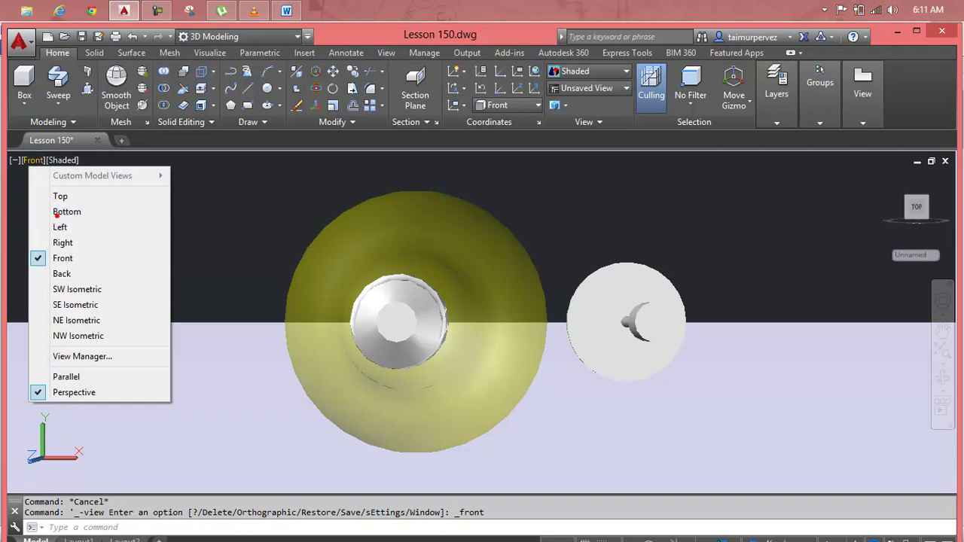
left_click(60, 212)
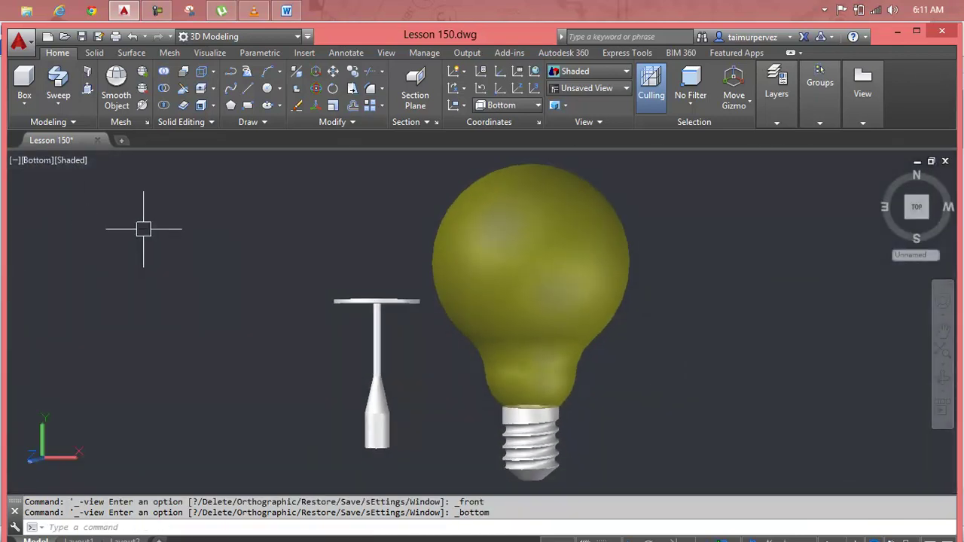
left_click(36, 161)
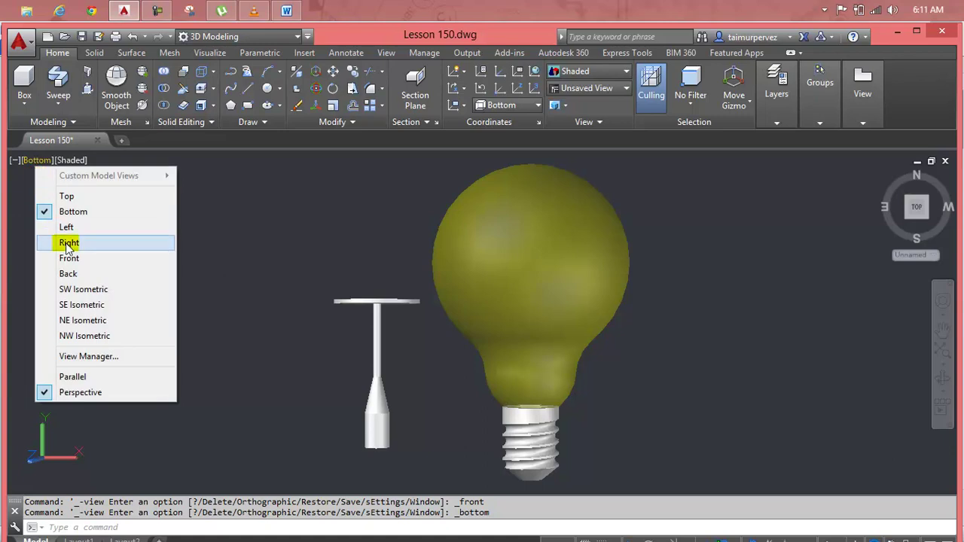
left_click(70, 269)
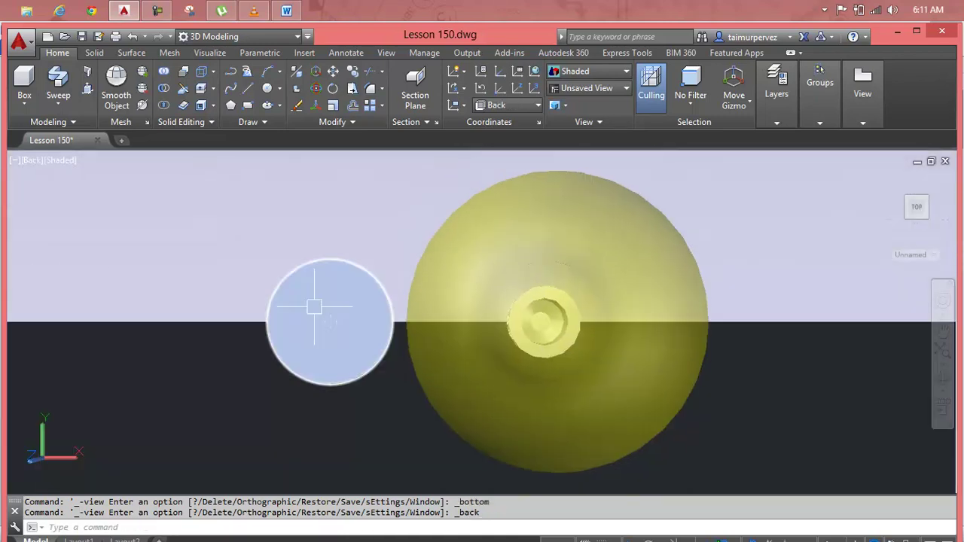
middle_click_drag(292, 336, 301, 334)
key("Escape")
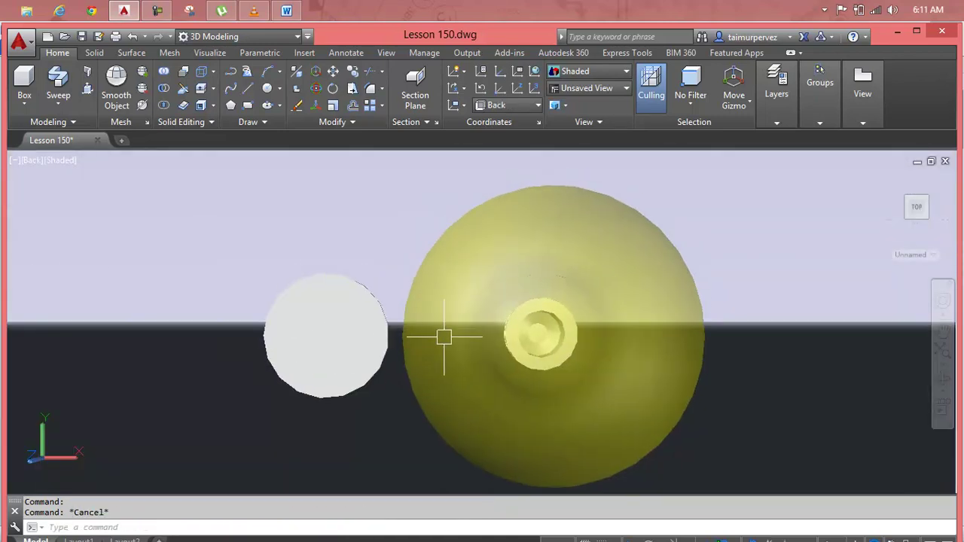
middle_click(431, 357)
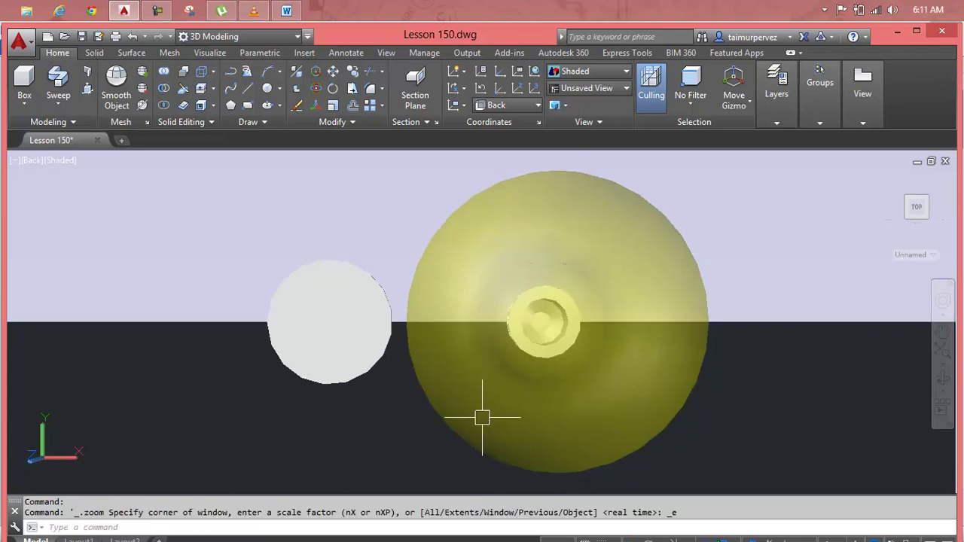
- Move the rod-and-disc solid further left, away from the bulb
key("Escape")
key("Escape")
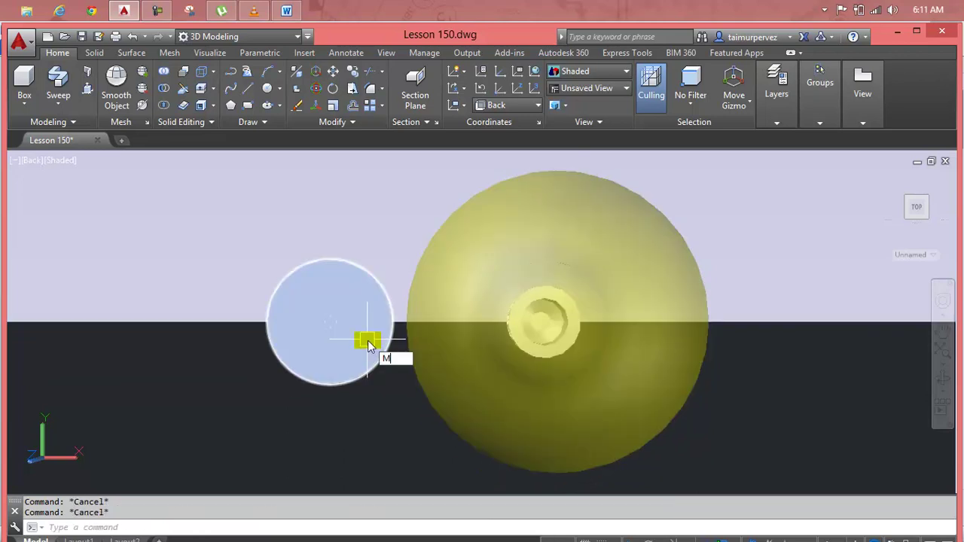
left_click(367, 340)
key("Return")
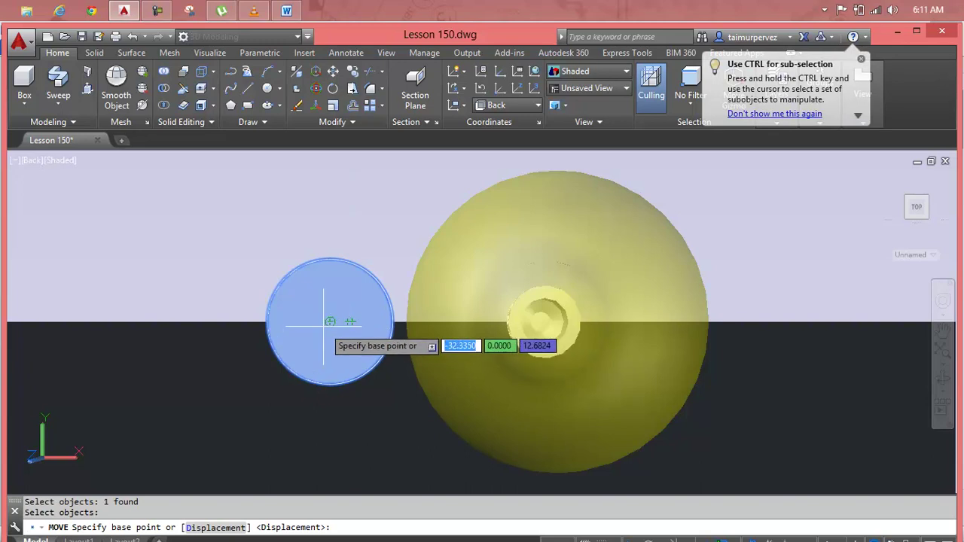
left_click(325, 325)
left_click(181, 325)
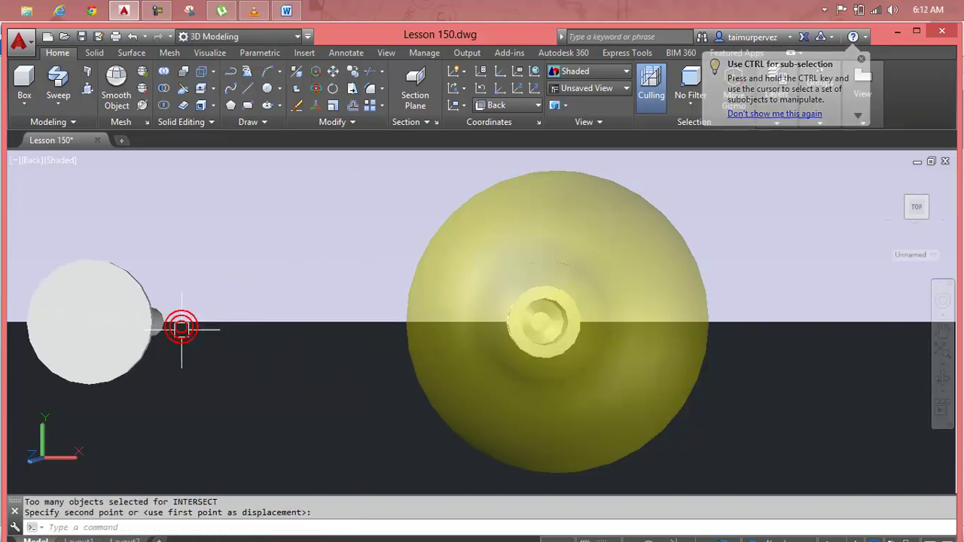
- Recentre on the disc and bulb and set the visual style to 2D Wireframe
middle_click_drag(345, 344, 471, 351)
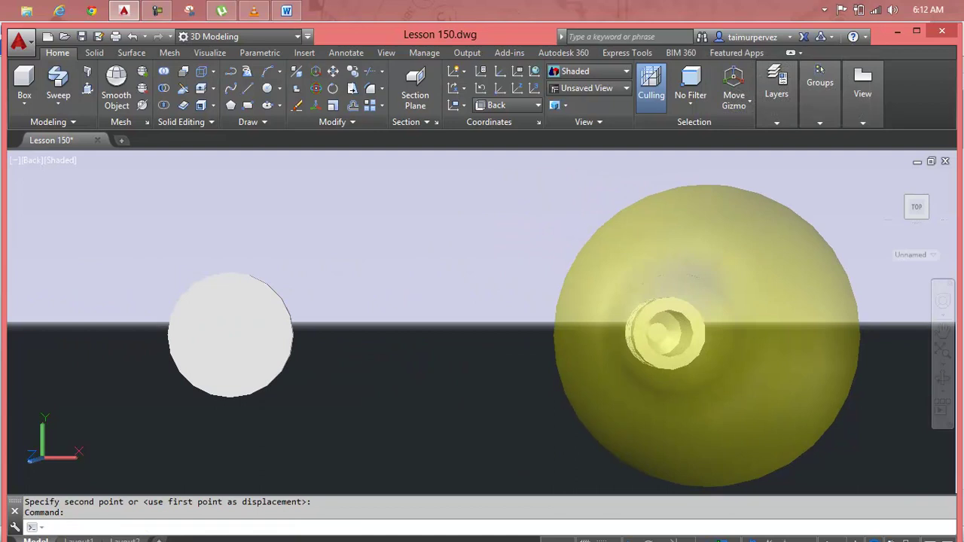
left_click(62, 160)
left_click(79, 198)
- Draw a rectangle spanning across the rod's circular disc
key("Escape")
key("Escape")
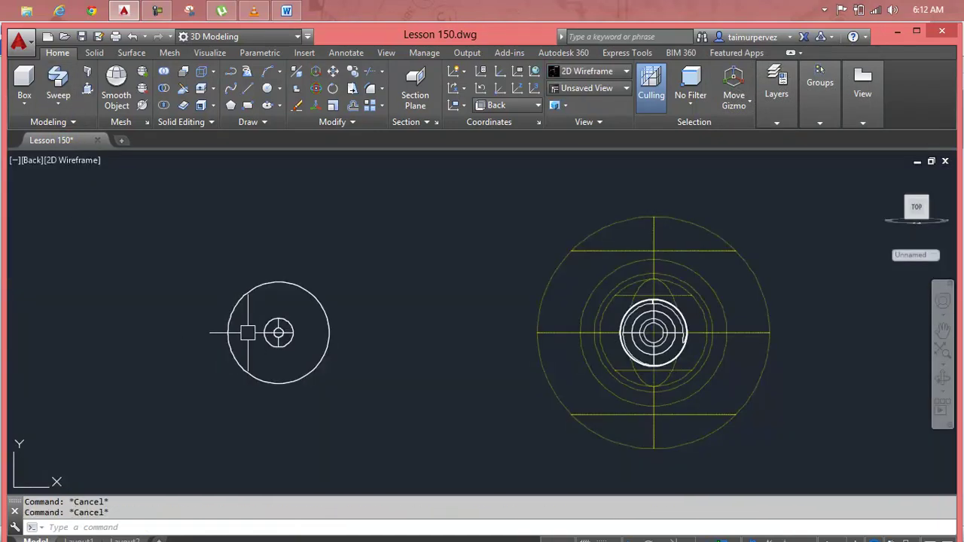
type("REC")
key("Return")
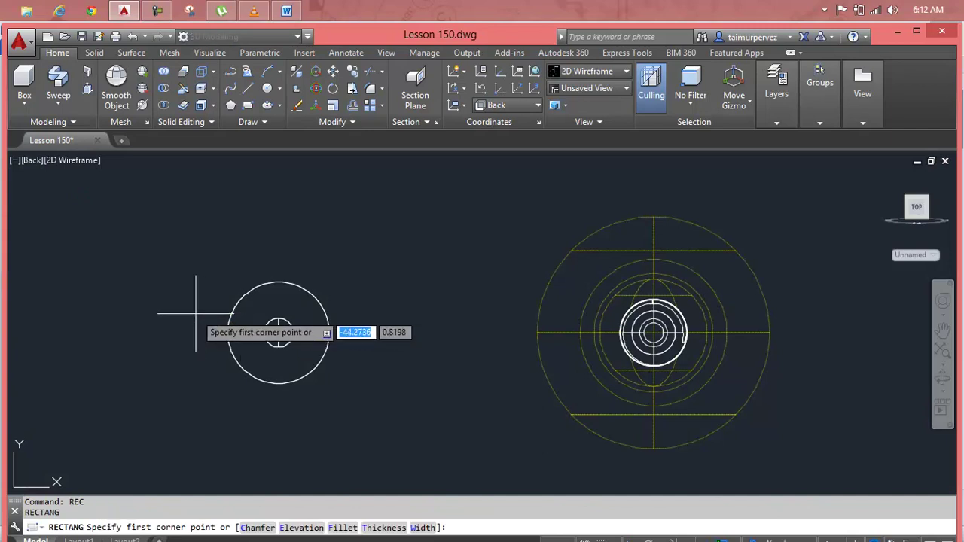
left_click(195, 314)
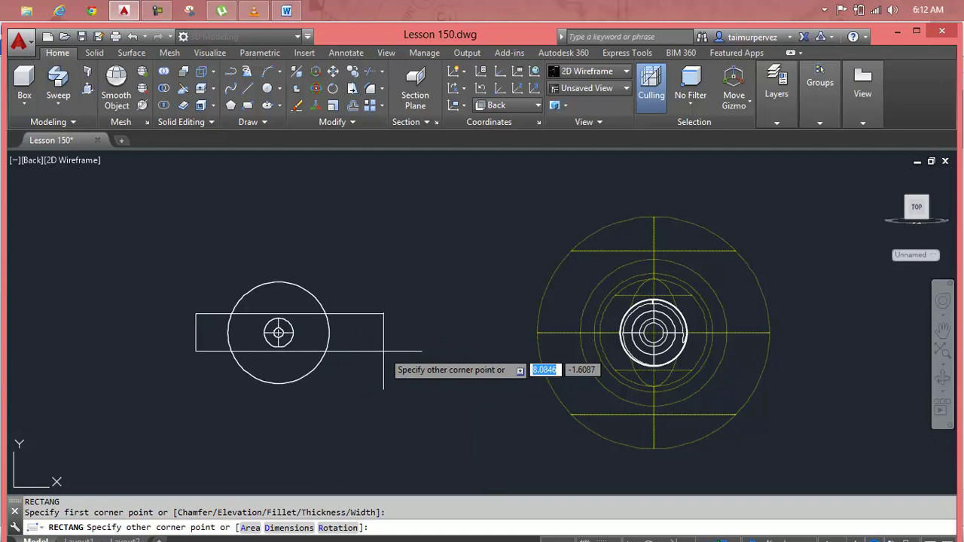
left_click(384, 350)
scroll(320, 318, "up", 2)
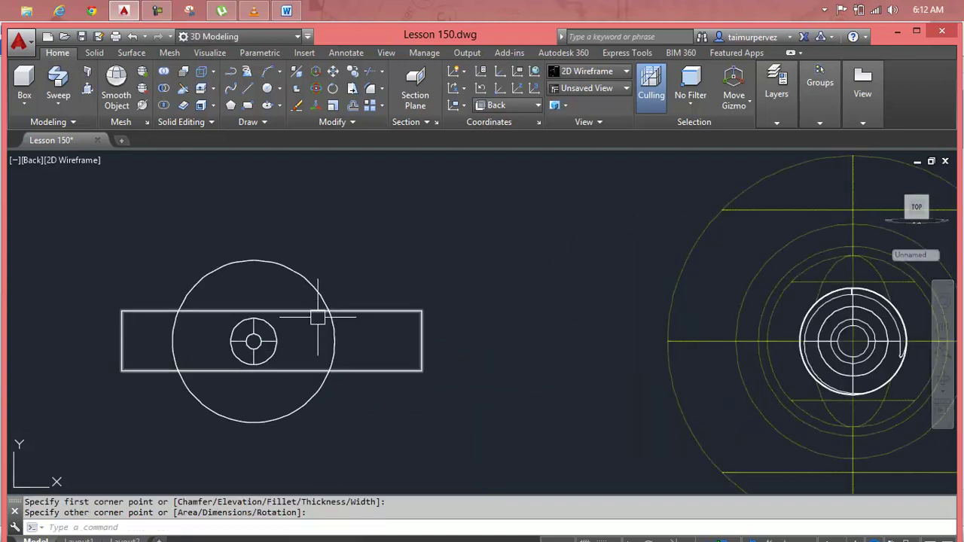
- Move the rectangle's top and bottom edges inward to make a thin horizontal strip
left_click(317, 317)
scroll(276, 315, "up", 2)
scroll(271, 309, "up", 2)
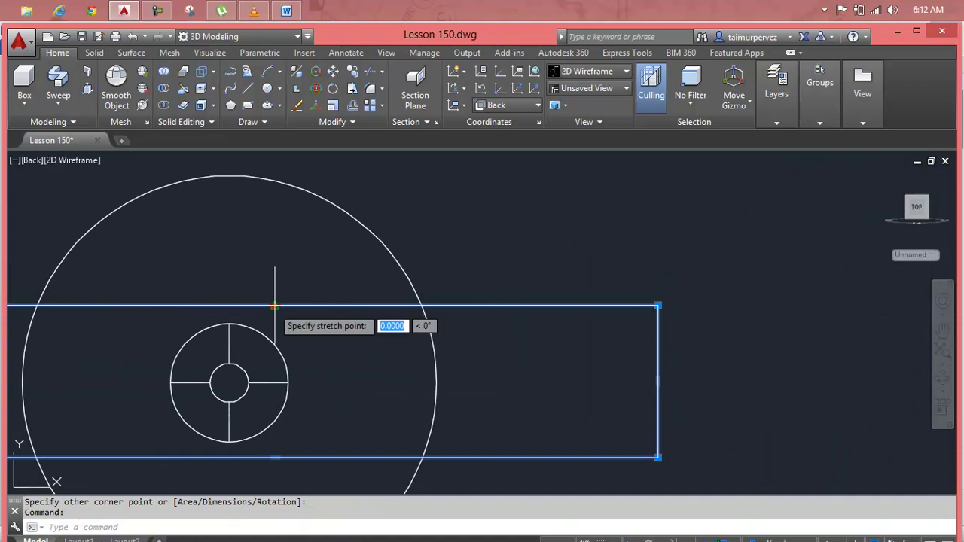
left_click(274, 305)
left_click(268, 340)
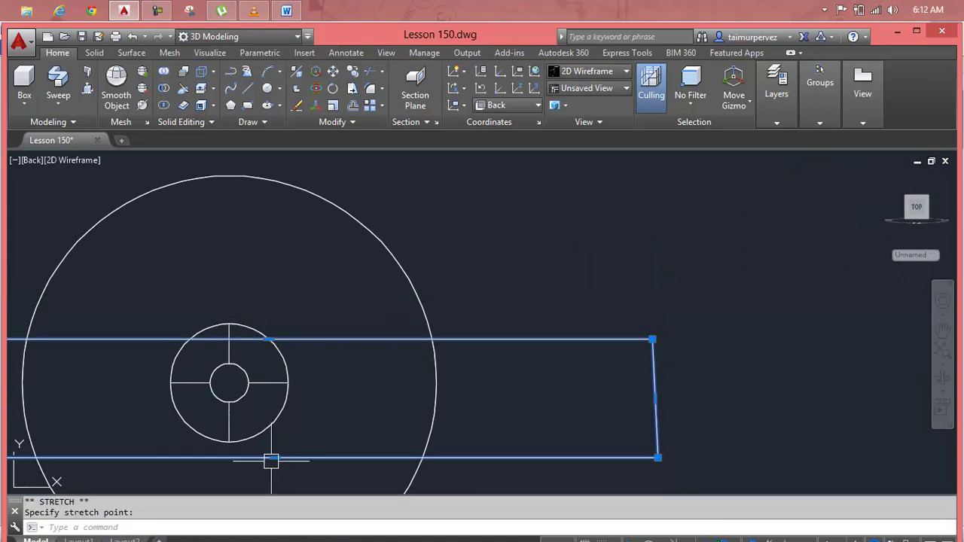
left_click(271, 459)
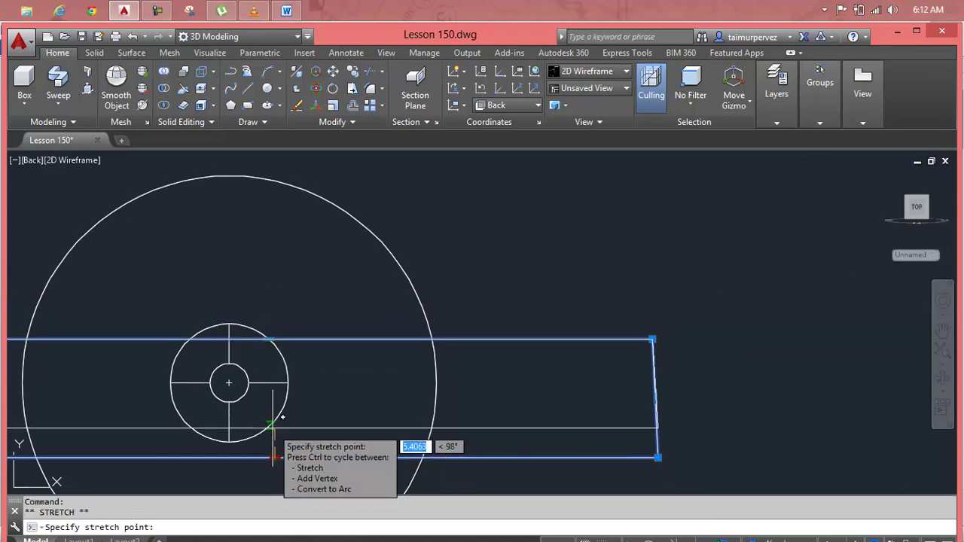
left_click(273, 427)
scroll(323, 340, "down", 2)
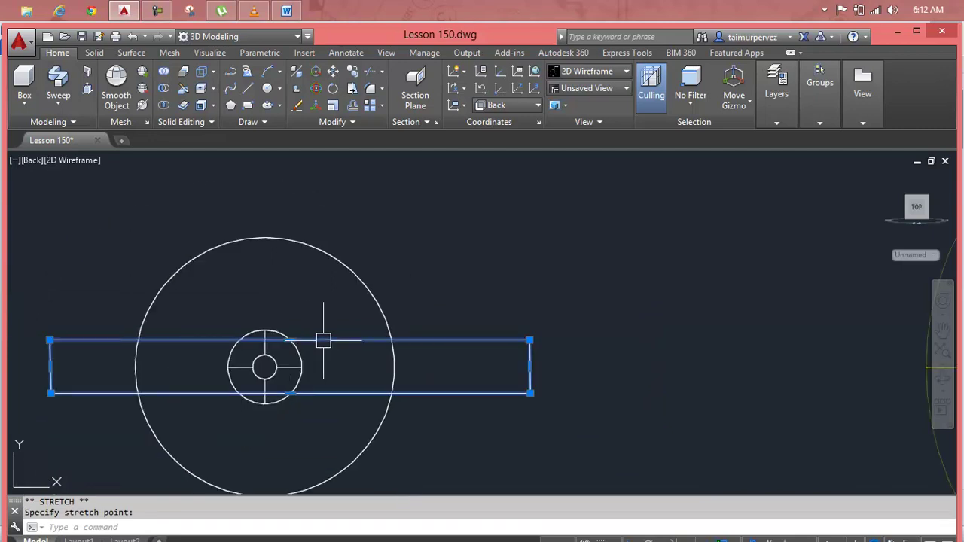
scroll(323, 340, "down", 2)
key("Escape")
key("Escape")
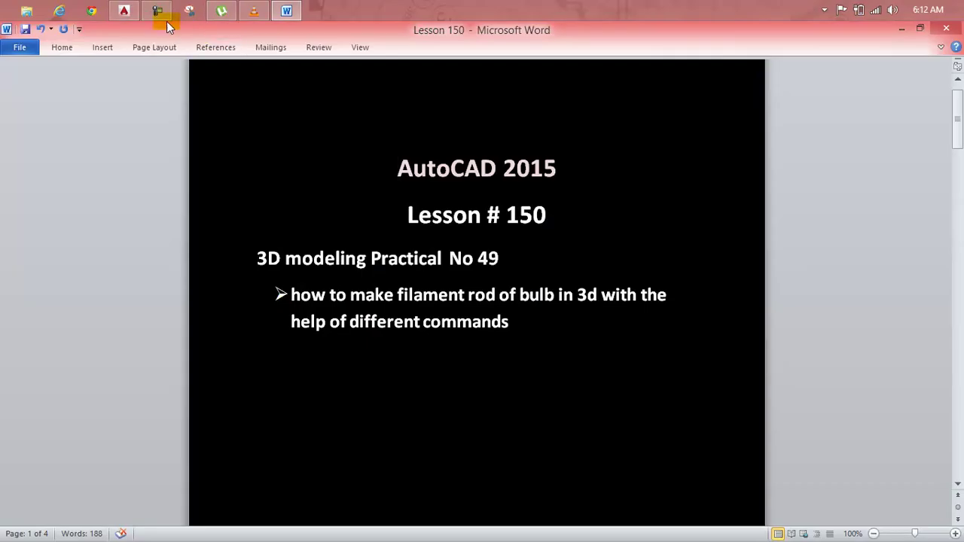
left_click(166, 21)
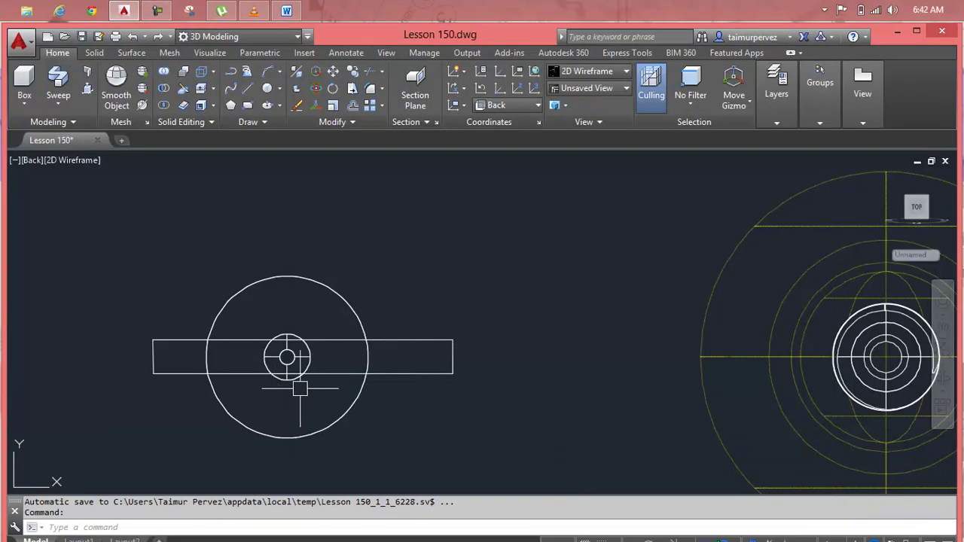
left_click(446, 359)
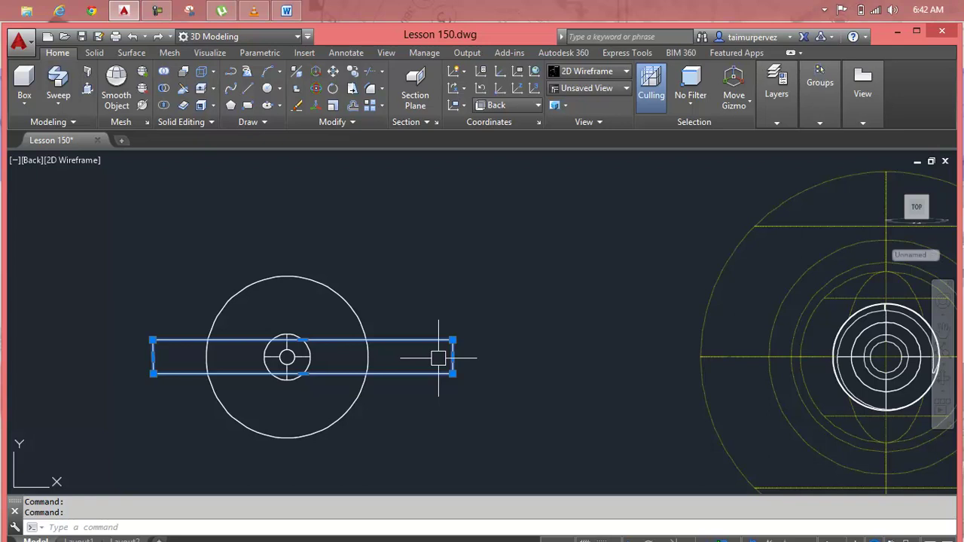
key("Escape")
key("Escape")
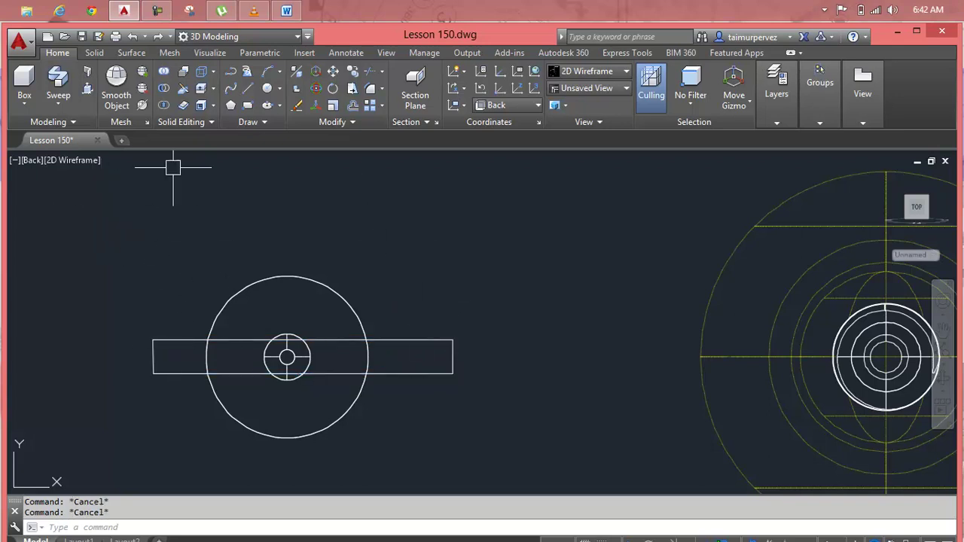
mouse_move(916, 206)
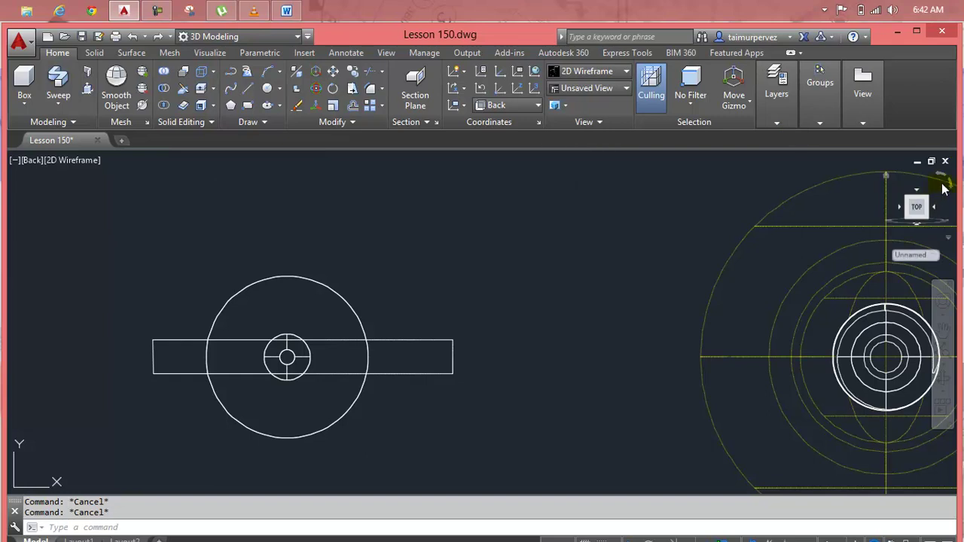
- In a 3D view, press-pull the rectangle into a thin slab enclosing the disc
left_click(886, 178)
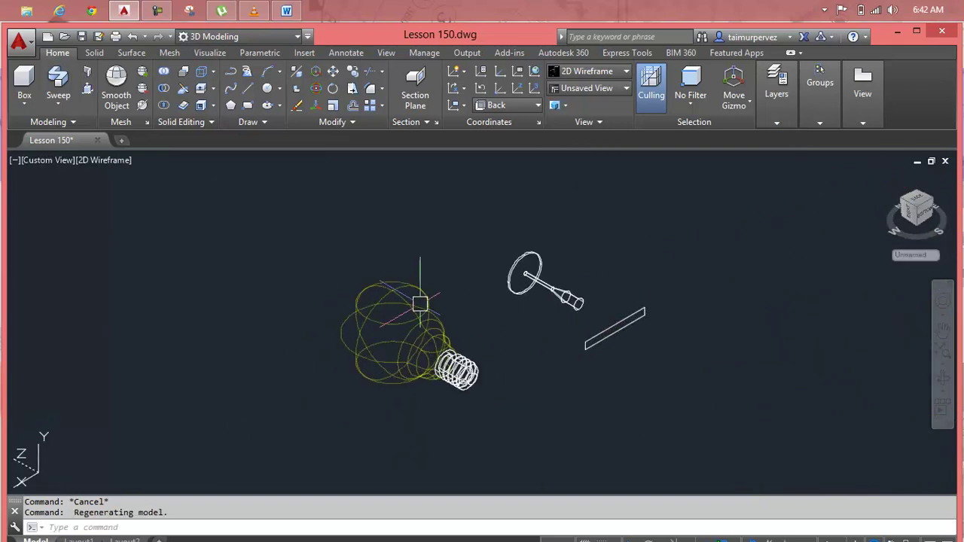
left_click(86, 88)
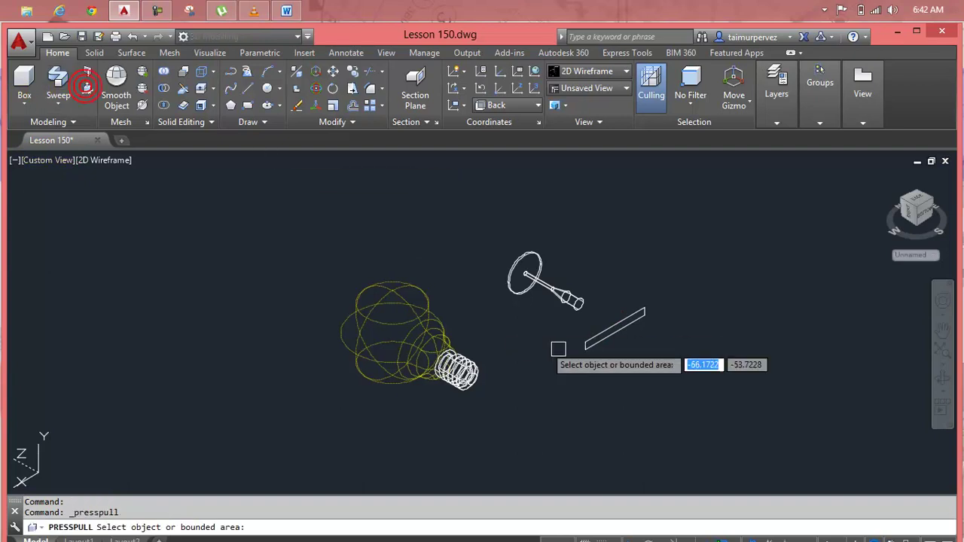
left_click(614, 335)
left_click(441, 258)
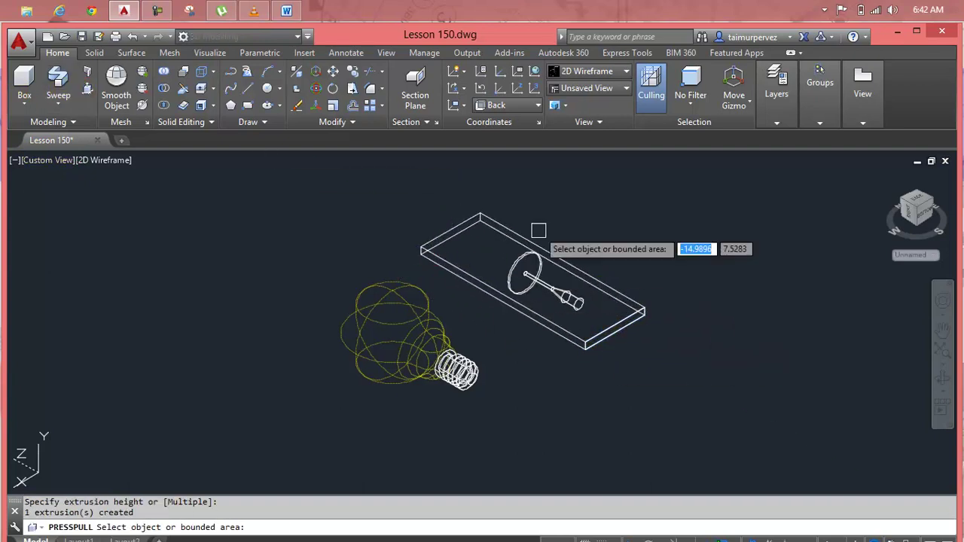
left_click(118, 154)
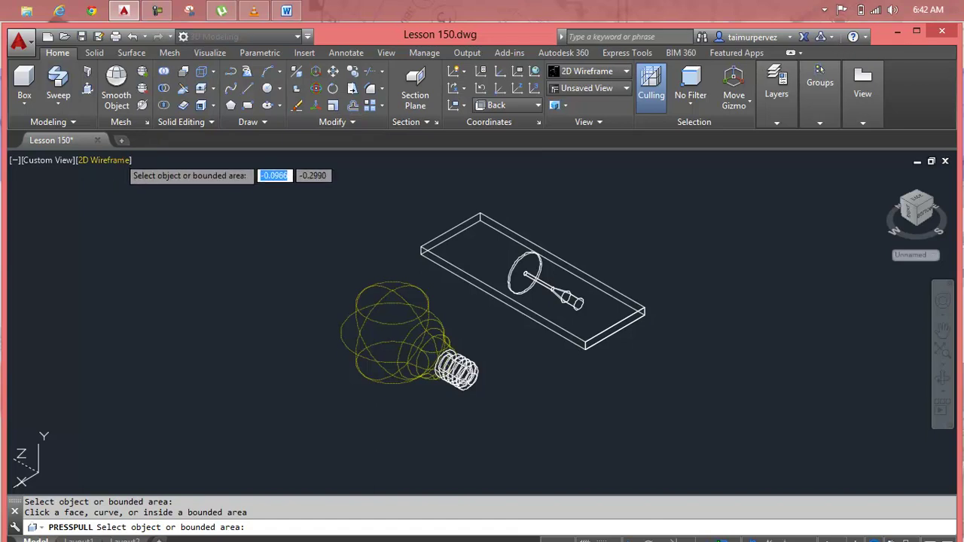
key("Escape")
- Shade the model in the Realistic visual style and zoom in on the plate
left_click(118, 162)
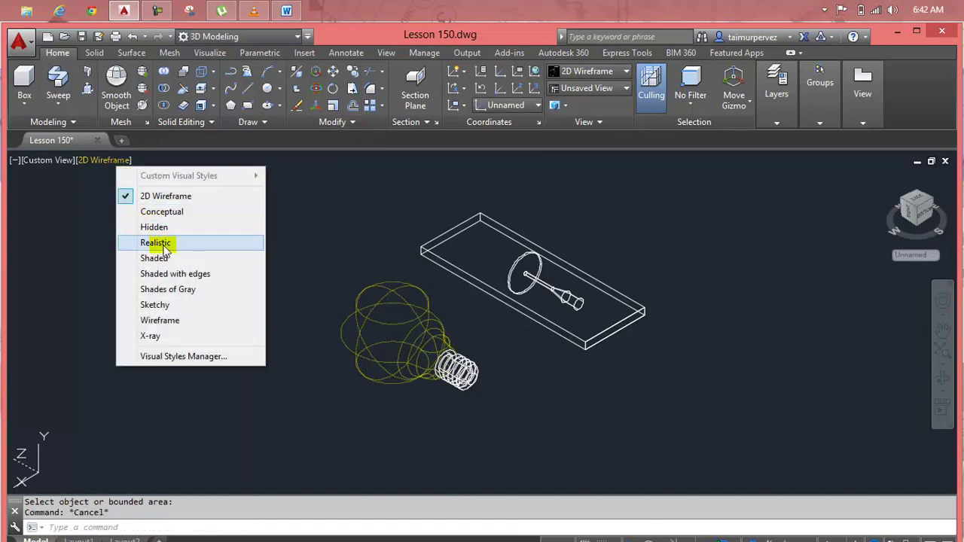
left_click(162, 244)
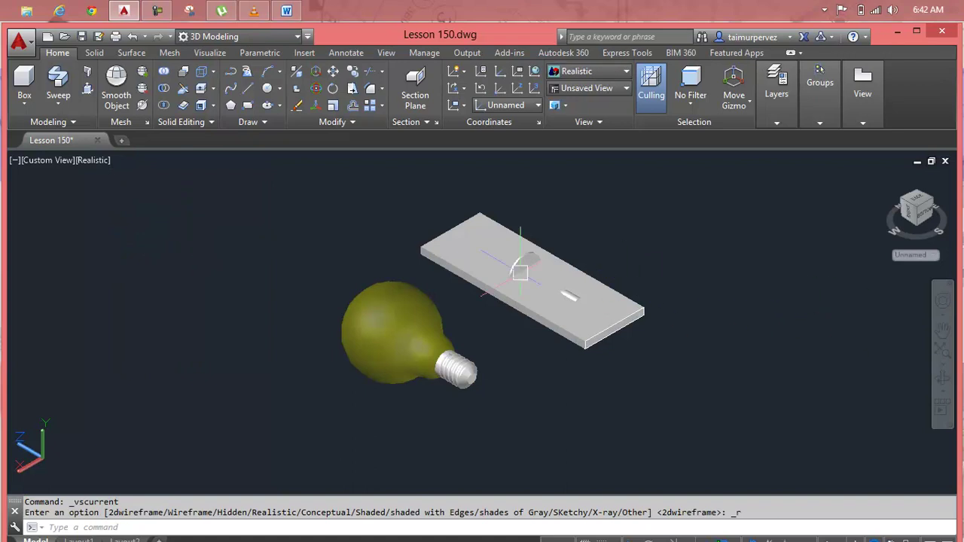
scroll(527, 271, "up", 3)
scroll(467, 309, "up", 3)
key("Escape")
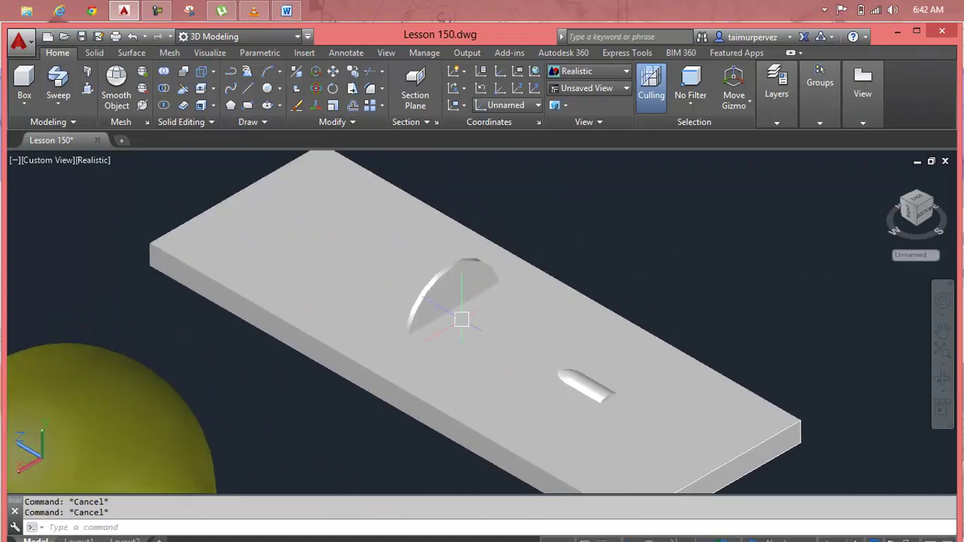
- Intersect the half-dome with the slab using IN
type("in")
key("Return")
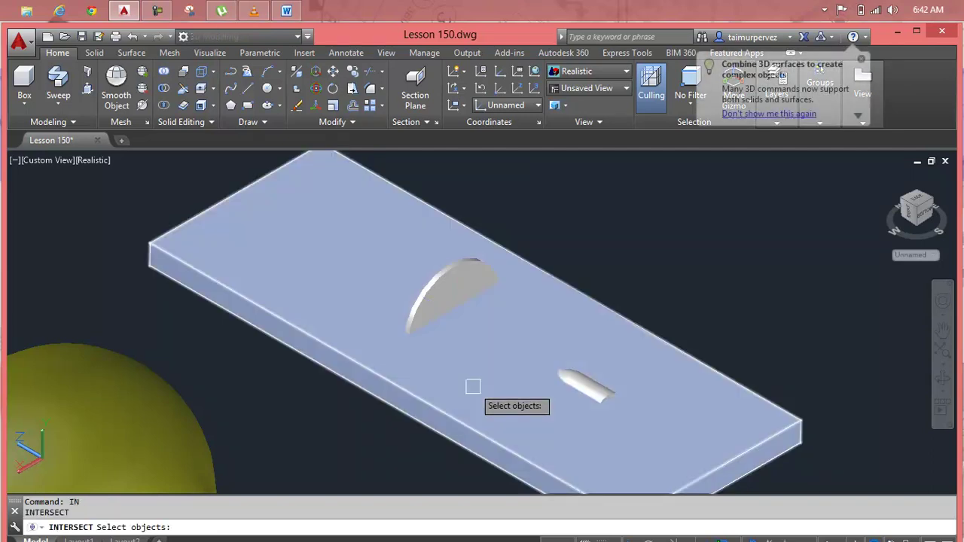
left_click(447, 281)
key("Return")
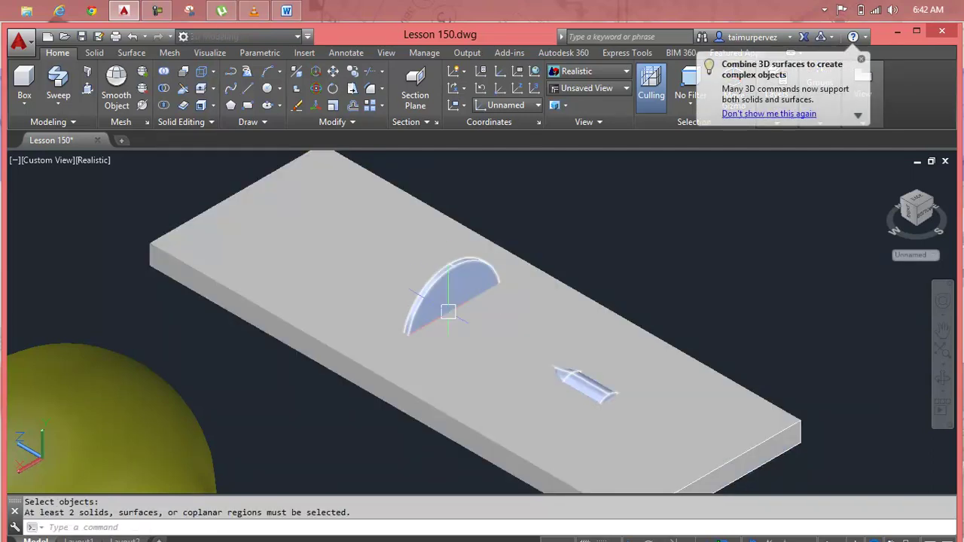
key("Escape")
key("Escape")
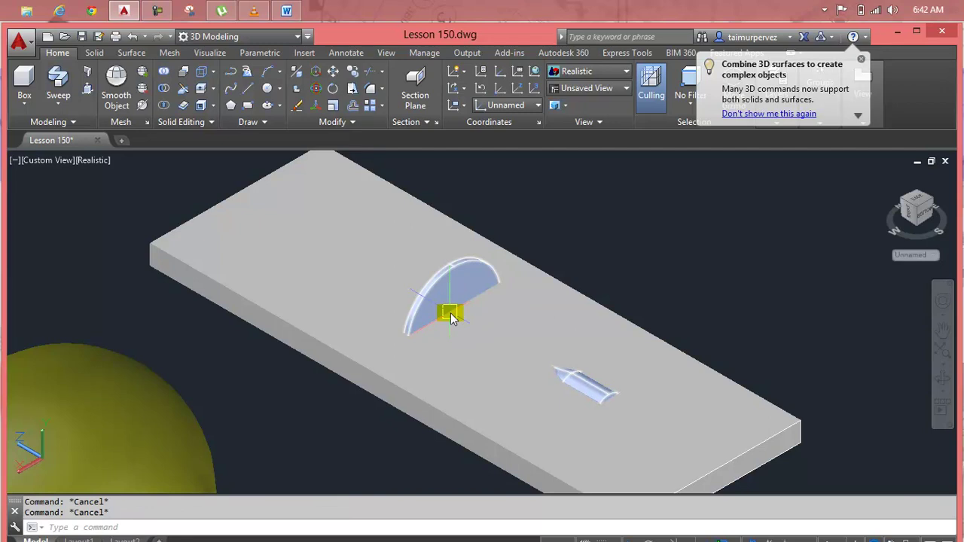
type("In")
key("Return")
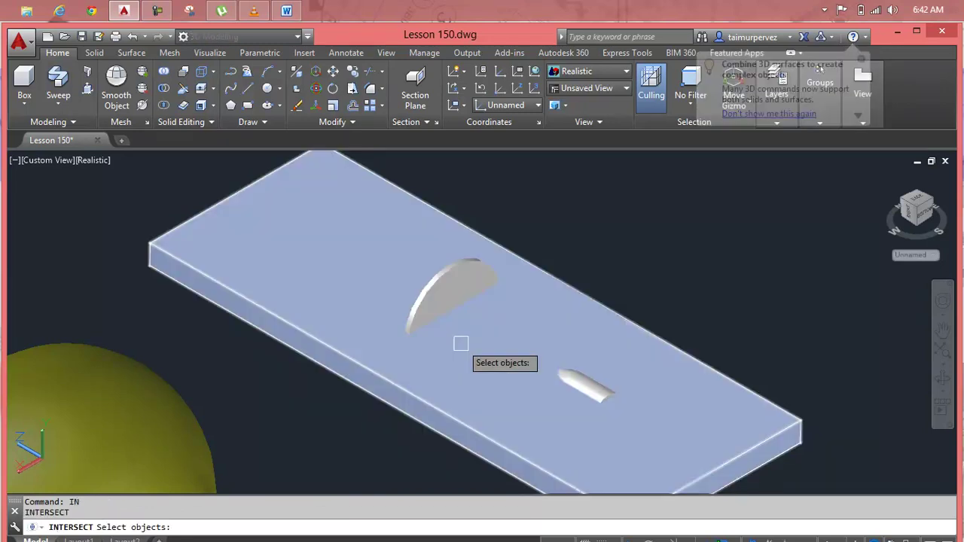
left_click(443, 284)
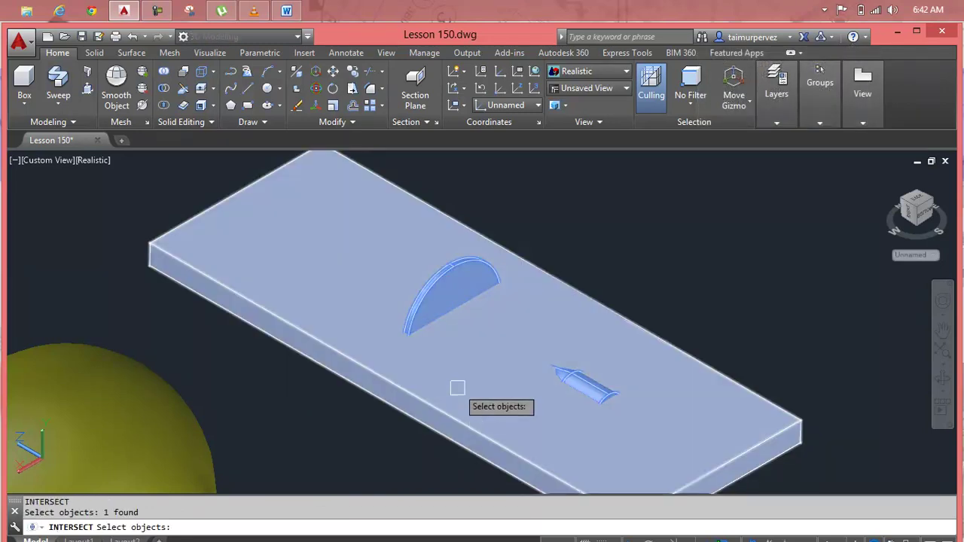
left_click(456, 415)
key("Return")
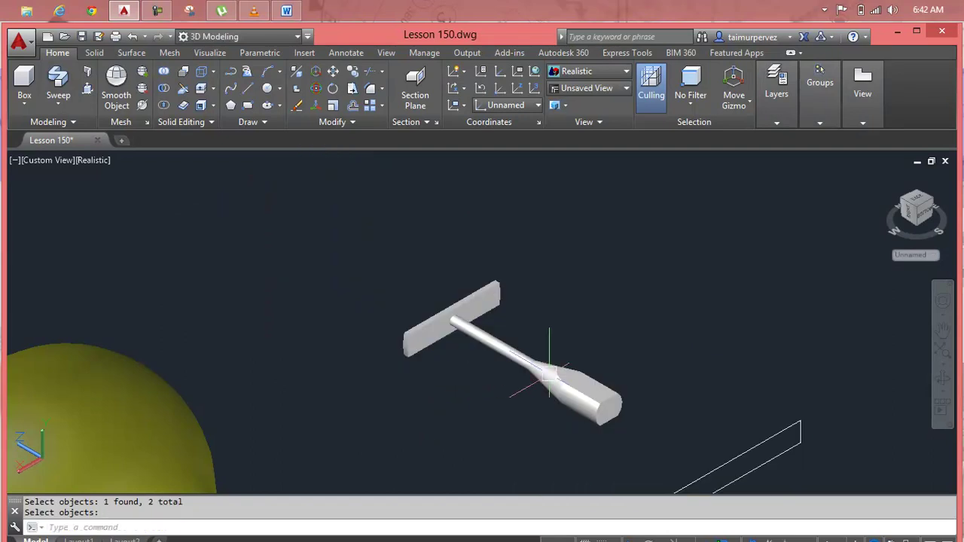
- Window-select and delete the leftover slab outline
scroll(497, 344, "down", 5)
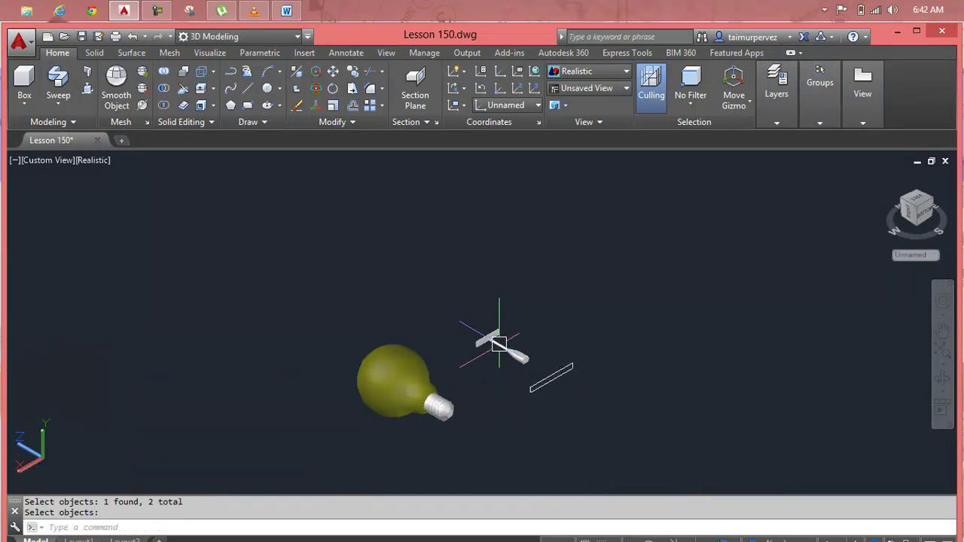
left_click(597, 374)
left_click(566, 368)
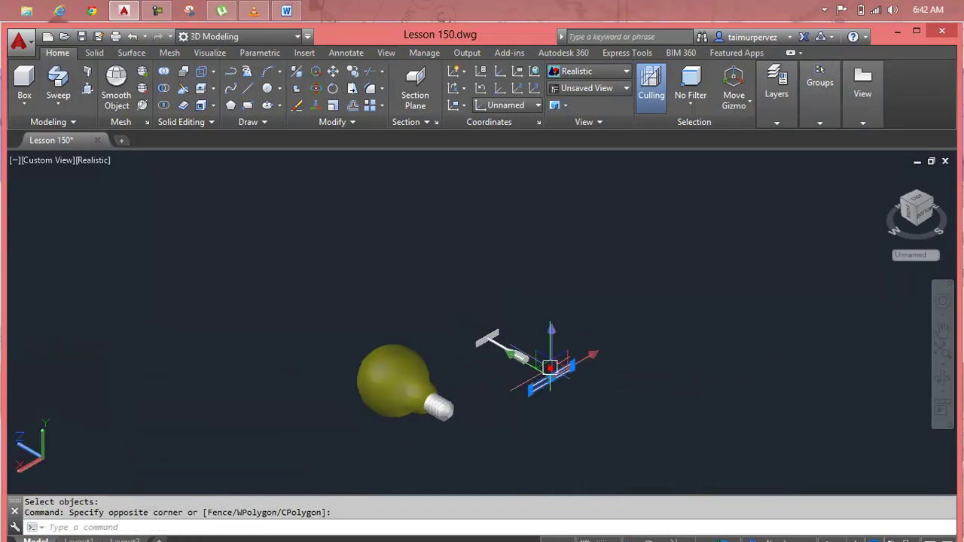
key("Delete")
scroll(549, 368, "up", 3)
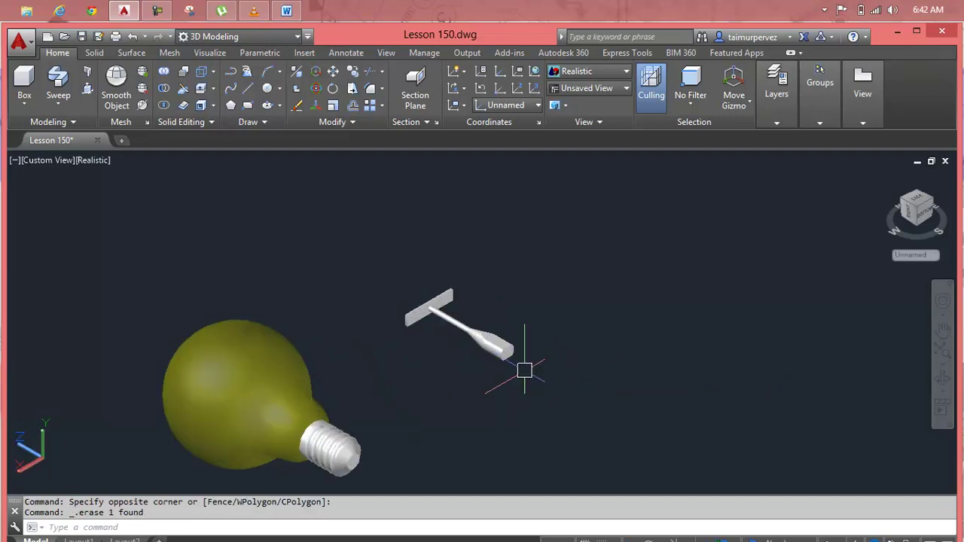
scroll(415, 294, "up", 3)
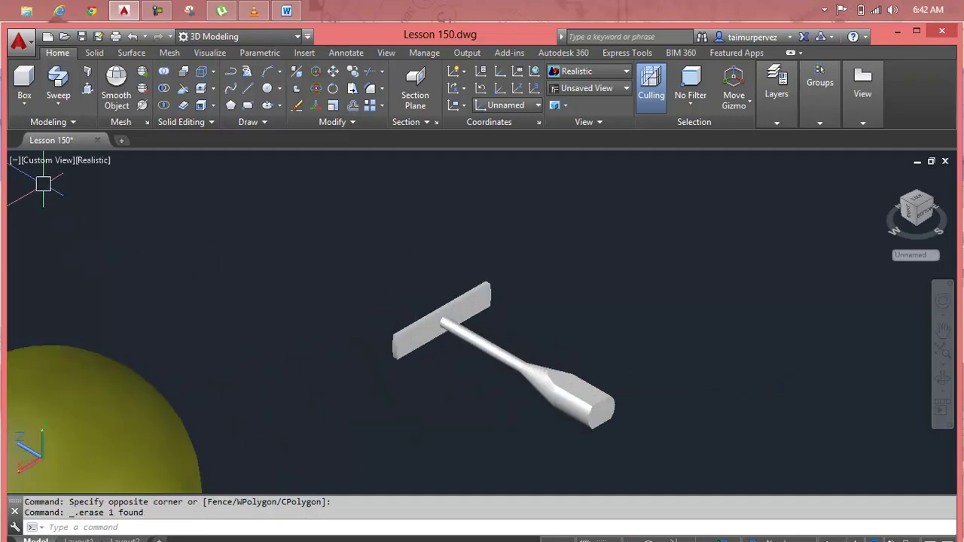
- Switch to the Top view and pan to centre the rod and its plate
left_click(48, 163)
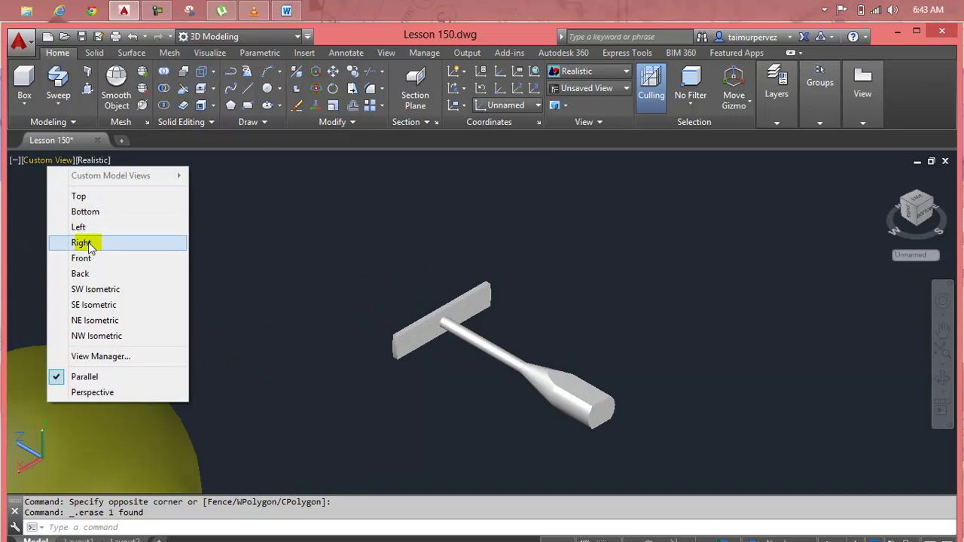
left_click(88, 198)
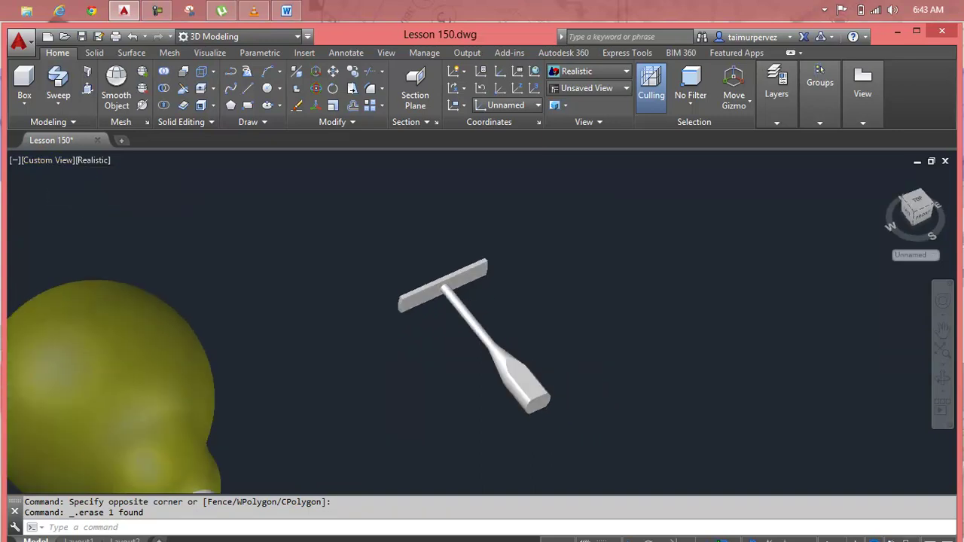
scroll(645, 283, "up", 3)
middle_click_drag(642, 290, 402, 328)
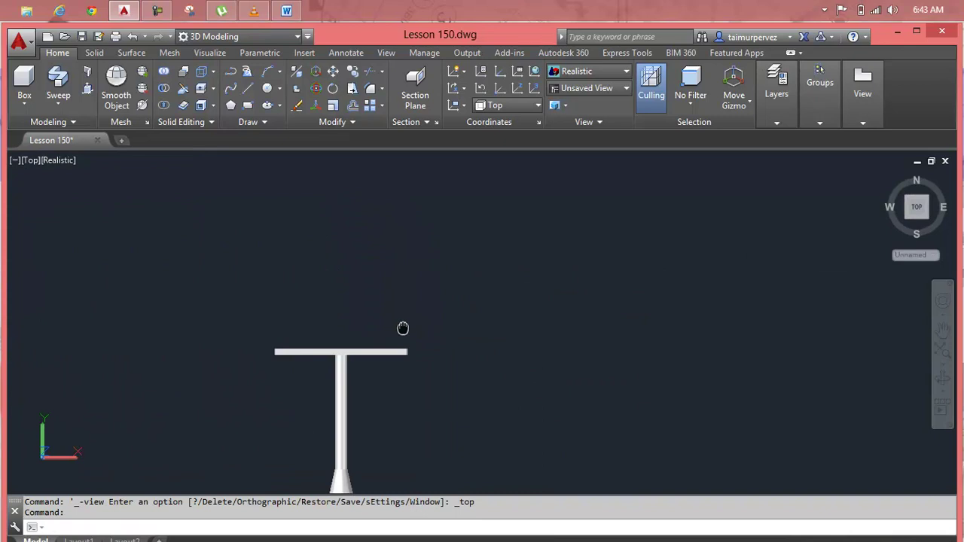
middle_click_drag(403, 329, 403, 330)
key("Escape")
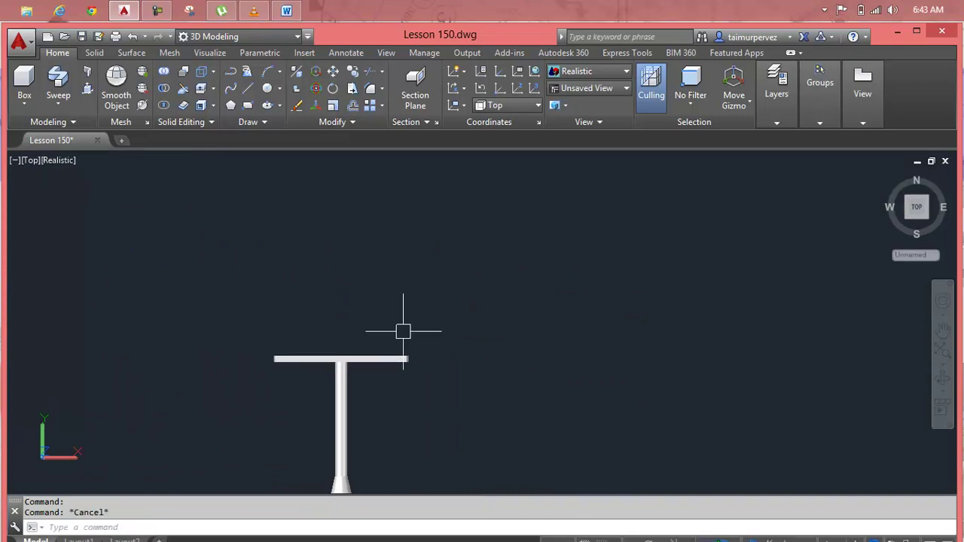
key("Return")
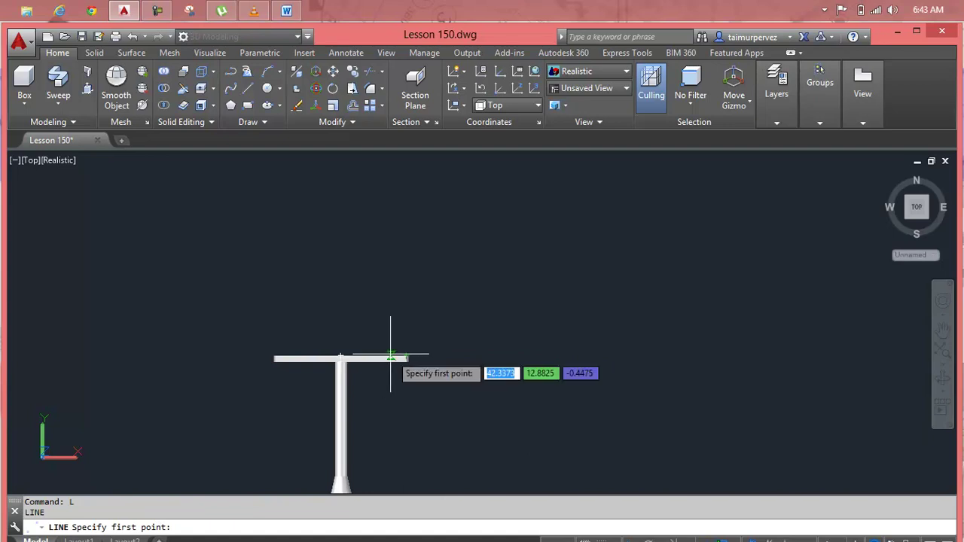
- With Ortho off, draw a line slanting up and right from the plate's right end
left_click(391, 355)
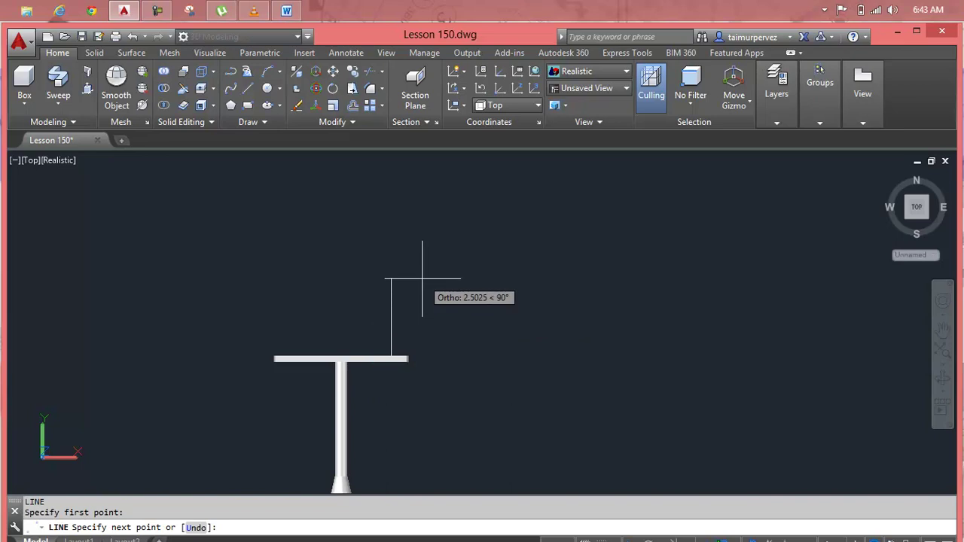
key("F8")
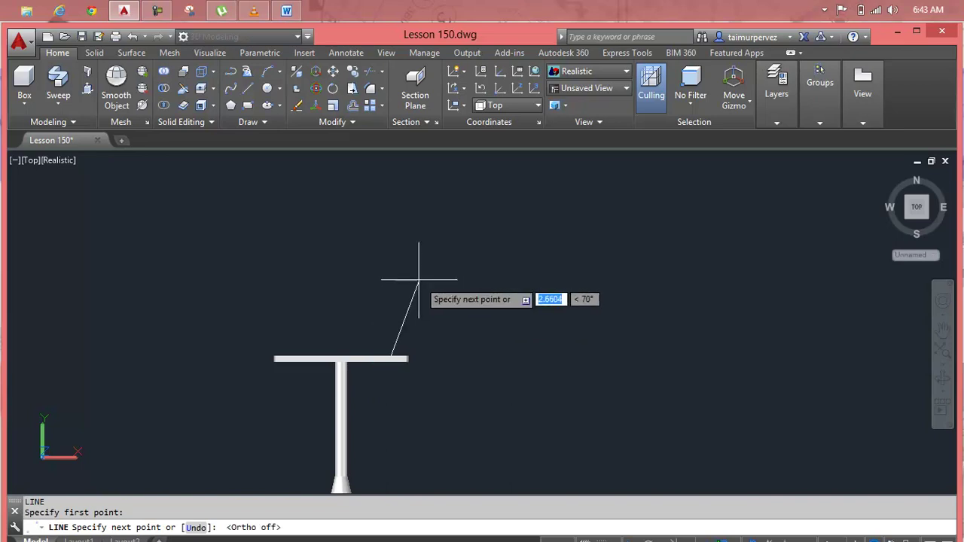
left_click(413, 268)
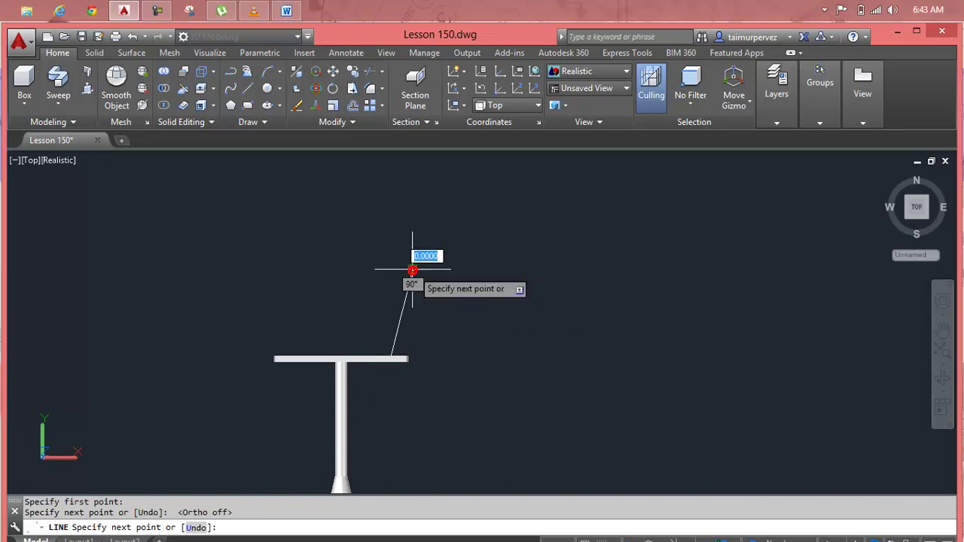
scroll(412, 268, "down", 2)
scroll(424, 301, "down", 1)
key("Return")
scroll(409, 292, "up", 2)
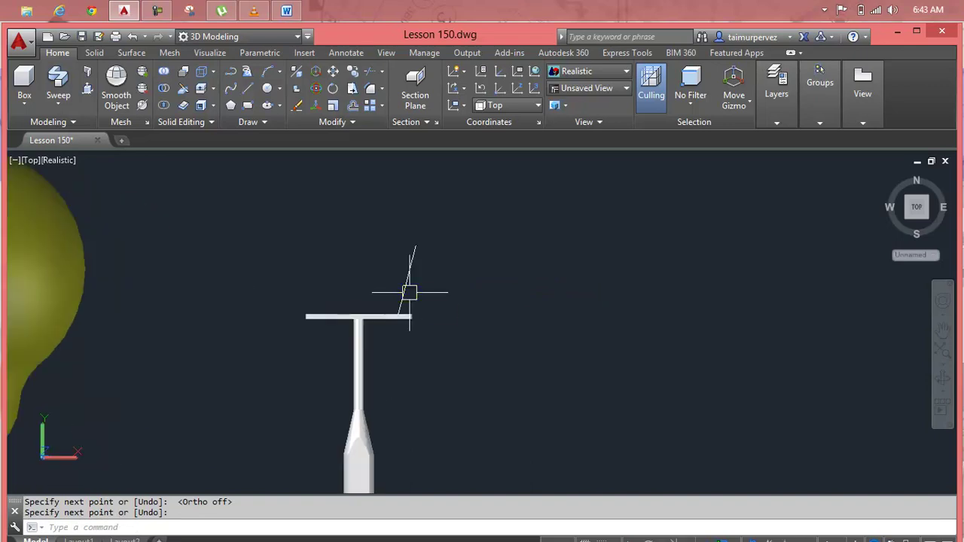
key("Escape")
key("Escape")
key("Escape")
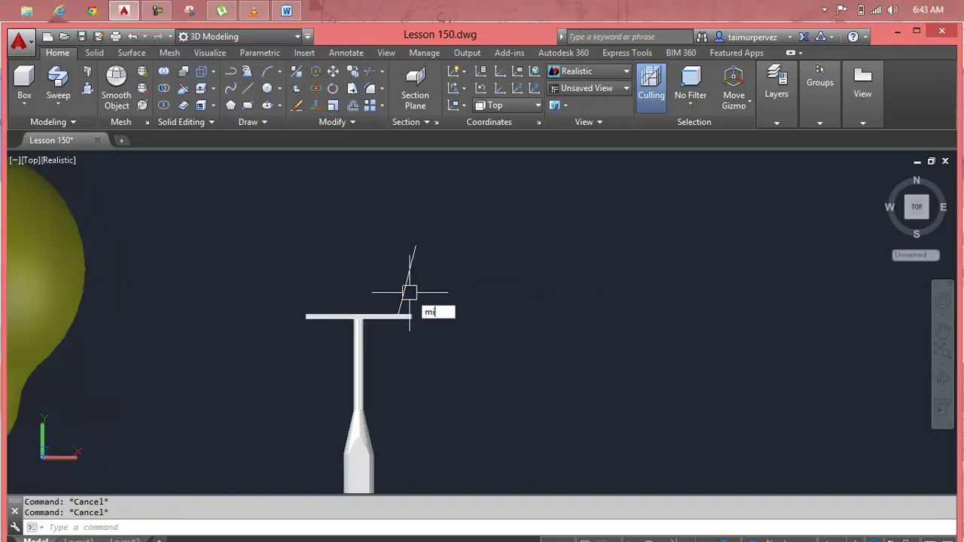
- Mirror the slanted line about a vertical axis through the rod, keeping the original
key("Return")
left_click(407, 288)
key("Return")
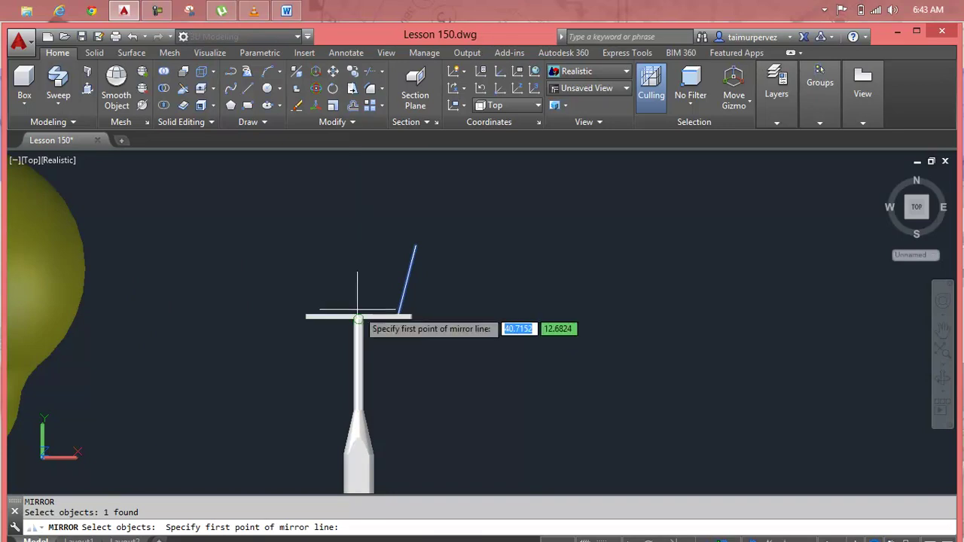
left_click(357, 316)
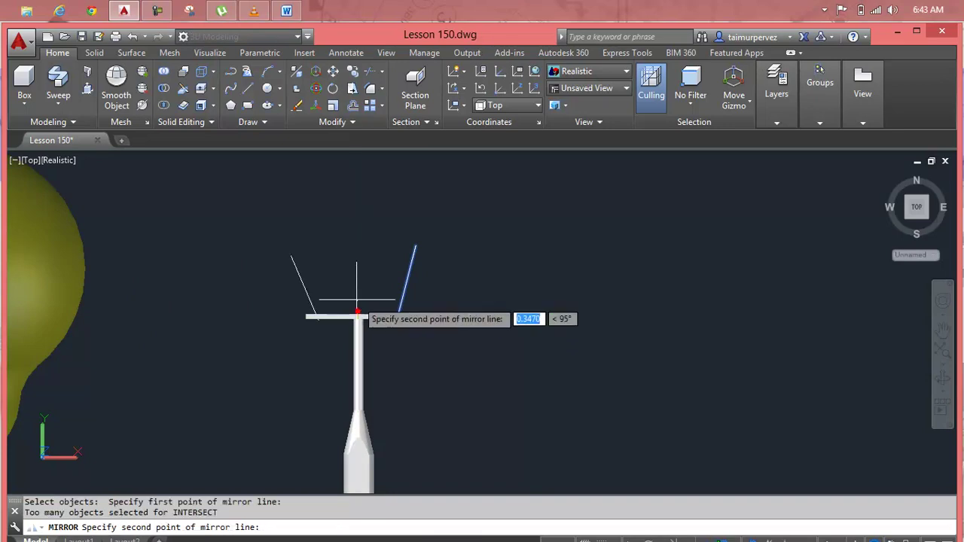
key("F8")
left_click(353, 213)
key("Return")
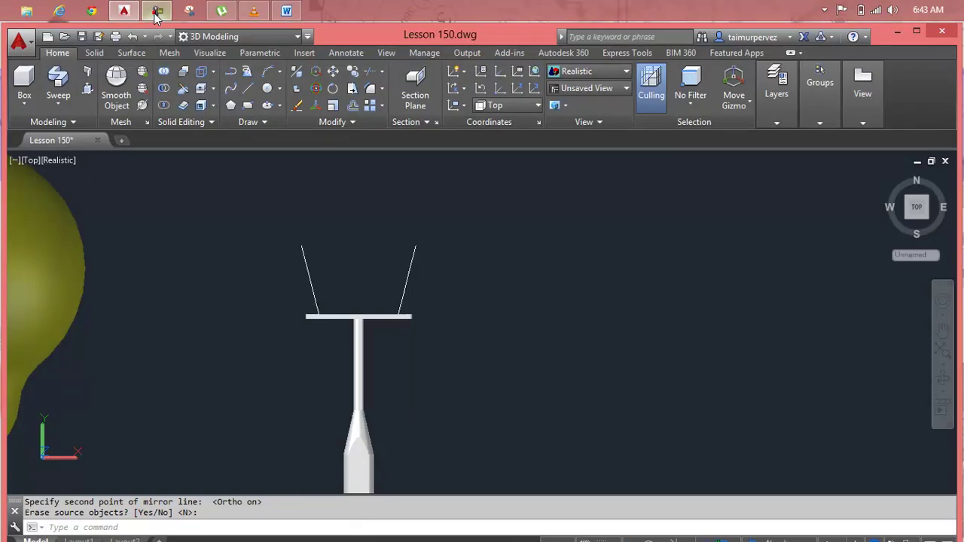
left_click(156, 12)
- Go from the Home view through Front to the Back view
left_click(156, 12)
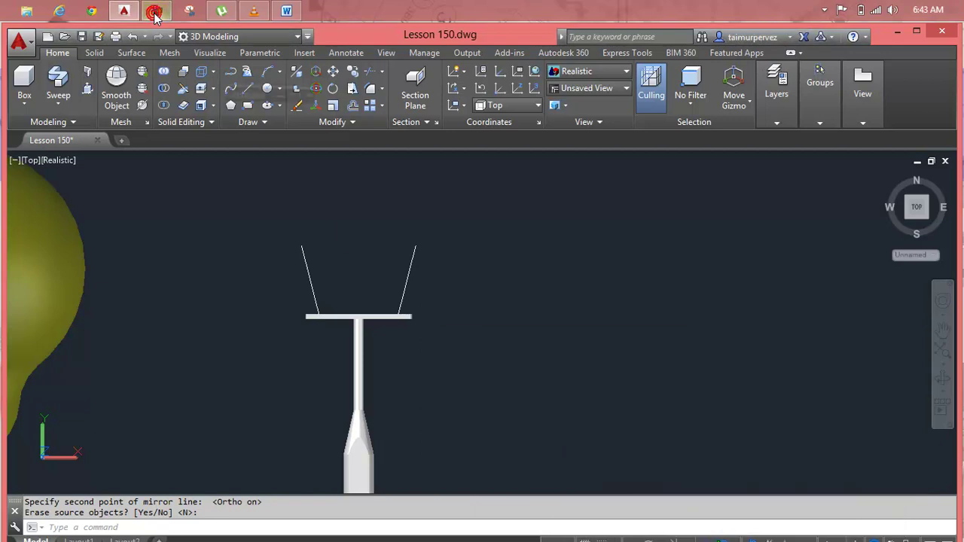
key("Escape")
key("Escape")
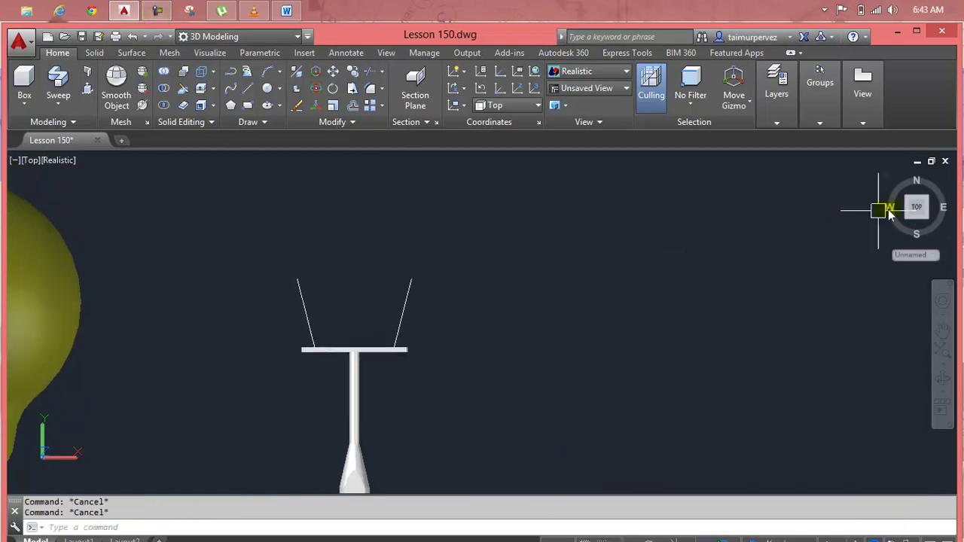
left_click(886, 181)
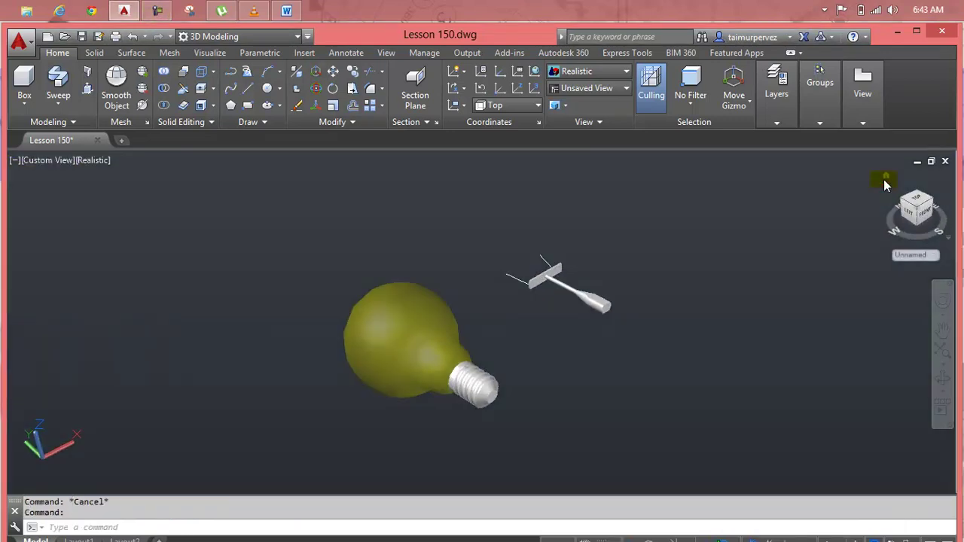
left_click(46, 164)
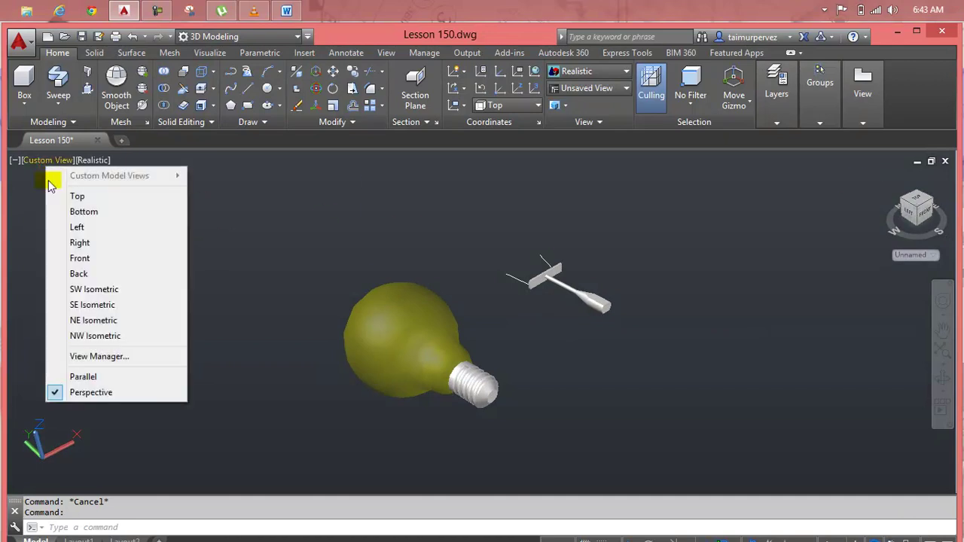
left_click(80, 258)
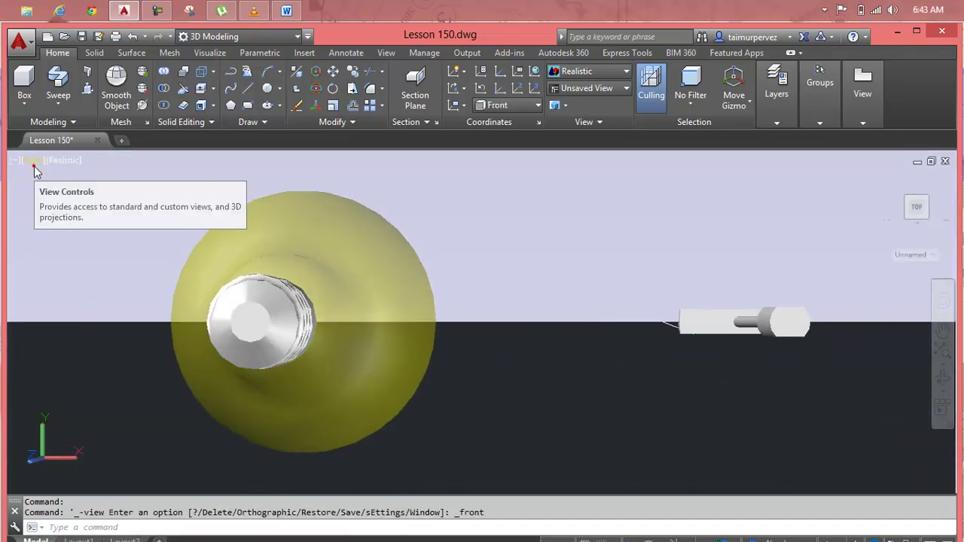
left_click(33, 162)
left_click(73, 276)
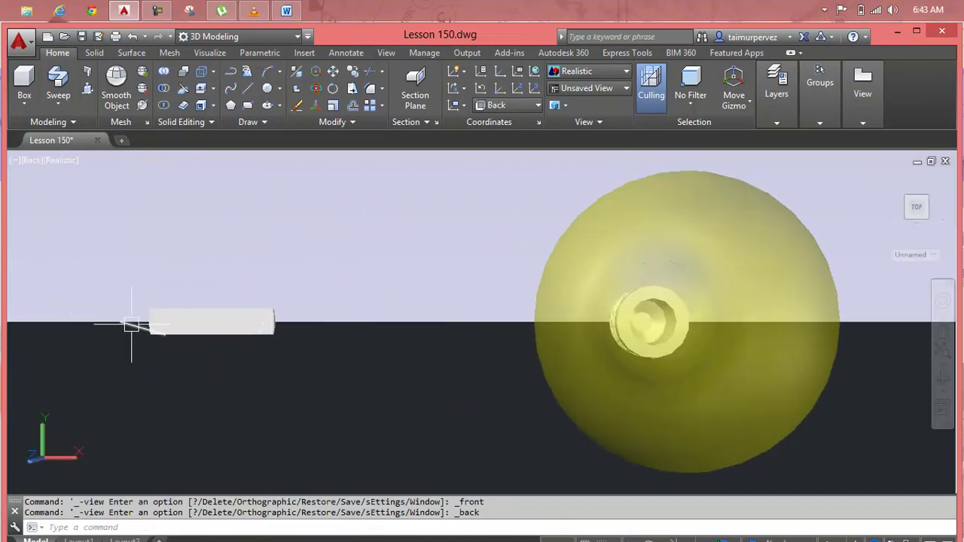
- Bring the plate closer into view and switch to the 2D Wireframe style
scroll(132, 325, "up", 3)
mouse_move(129, 319)
middle_mouse_down()
mouse_move(293, 330)
mouse_move(534, 323)
middle_mouse_up()
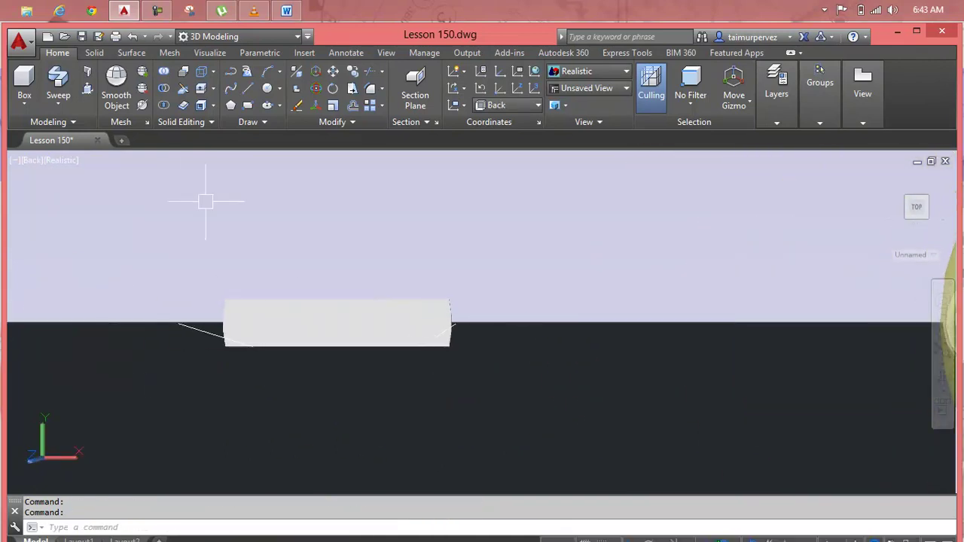
left_click(65, 160)
left_click(113, 196)
- Draw a three-point arc from the left slanted line's end, over the plate, to the right line's end
scroll(303, 333, "up", 4)
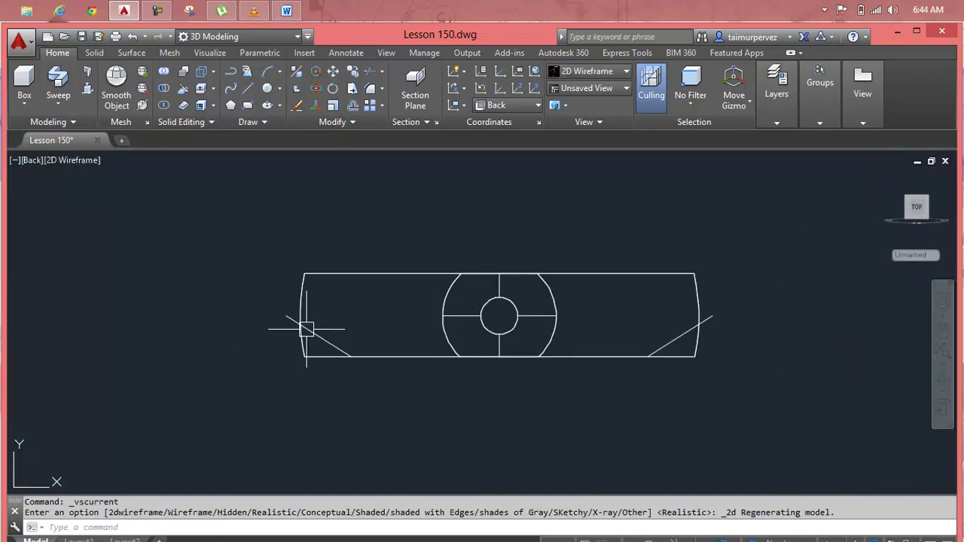
key("Escape")
key("Escape")
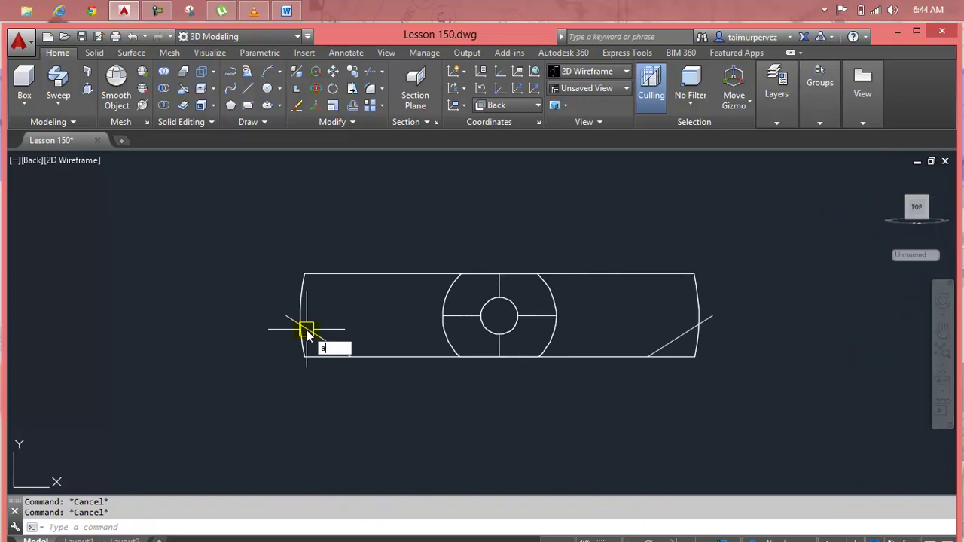
key("Return")
left_click(286, 317)
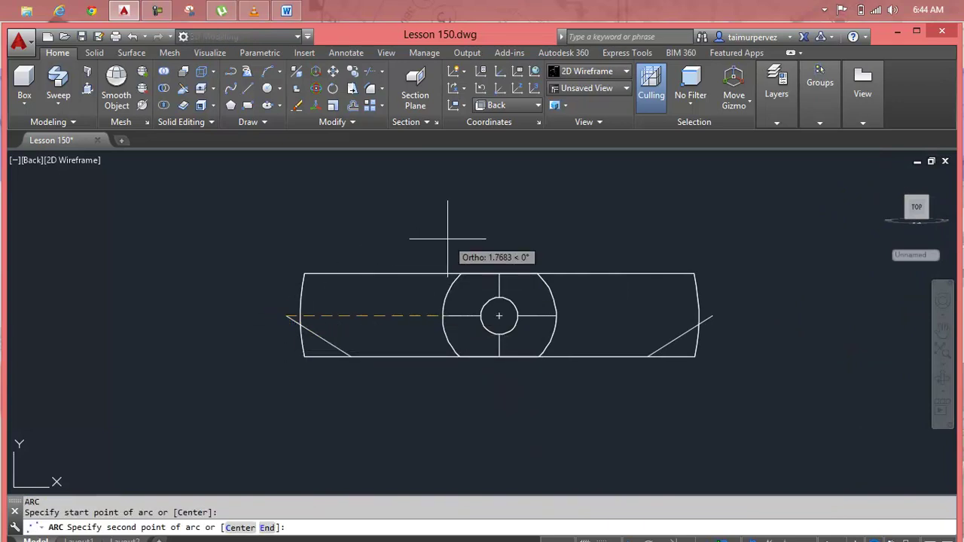
key("F8")
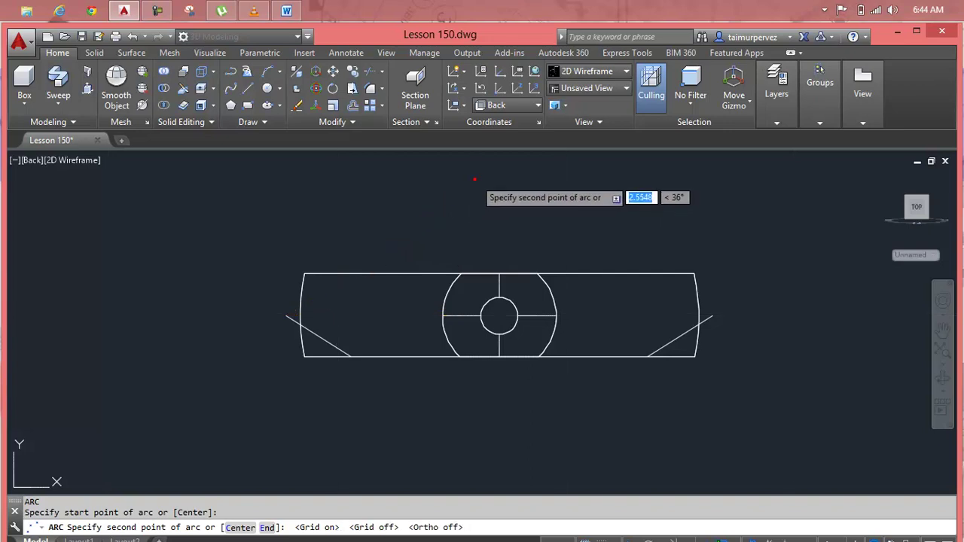
left_click(475, 178)
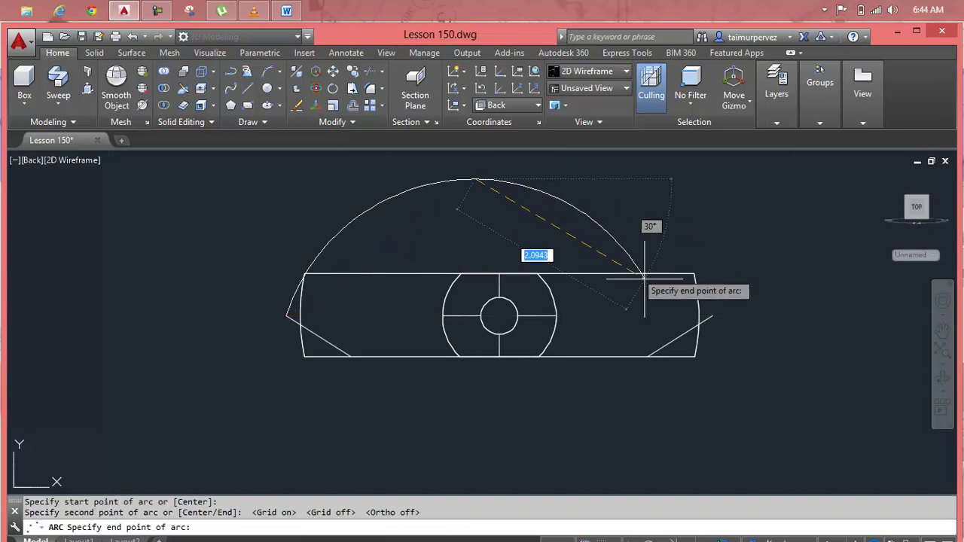
left_click(712, 315)
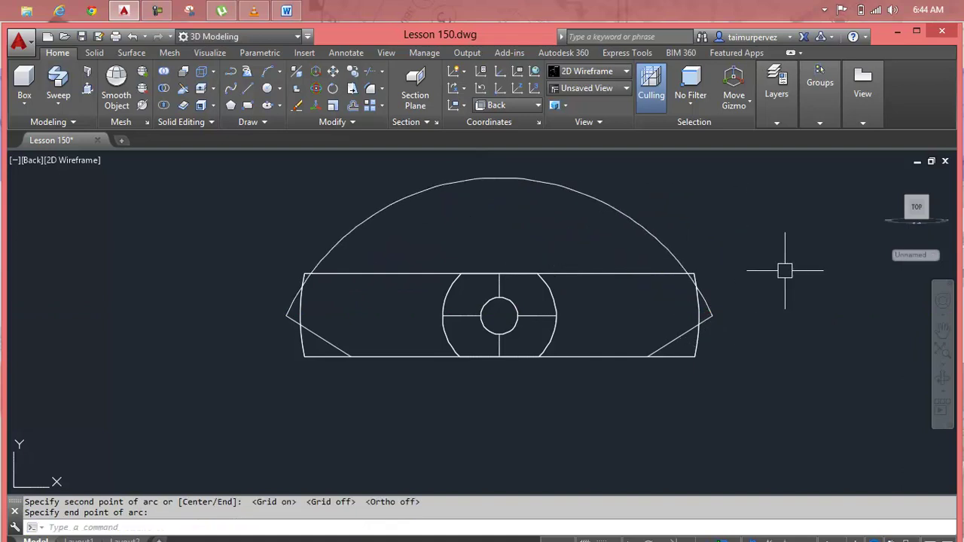
key("Escape")
key("Escape")
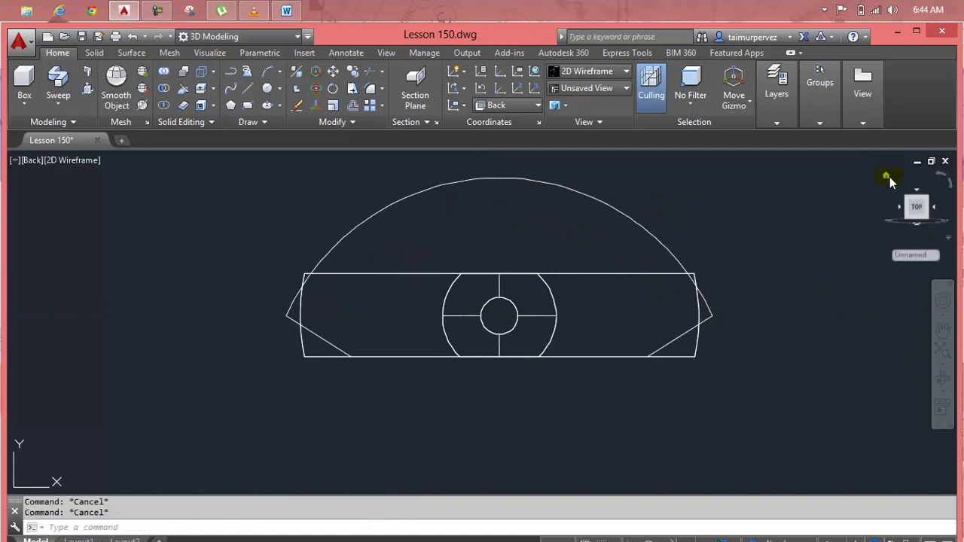
left_click(886, 178)
- JOIN the left slanted line, the arc and the right slanted line into one spline
scroll(539, 273, "up", 2)
scroll(515, 290, "up", 2)
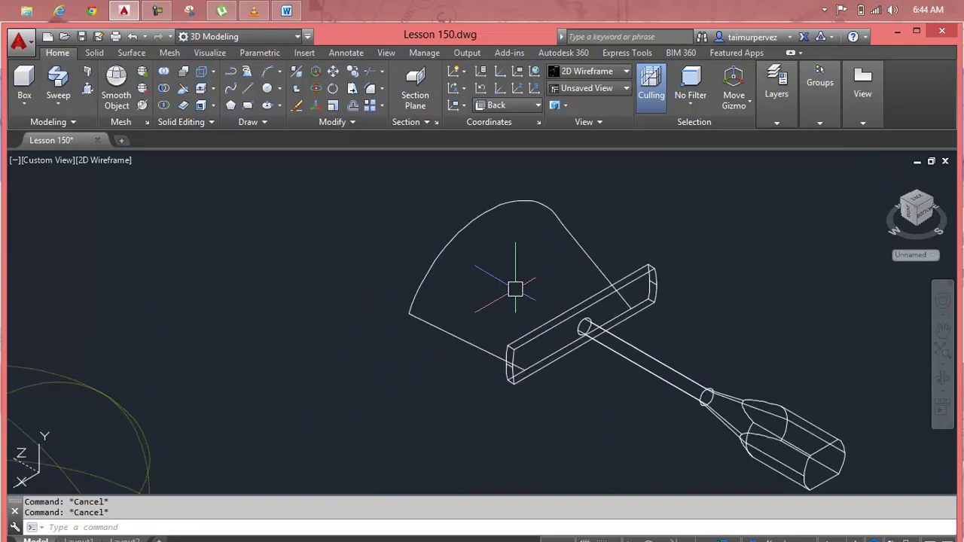
type("oin")
key("Return")
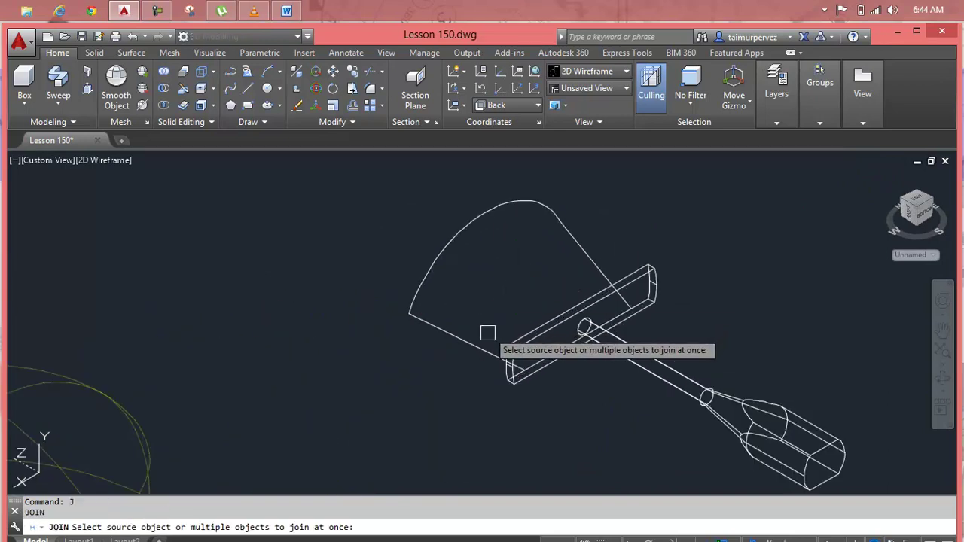
left_click(475, 343)
left_click(433, 261)
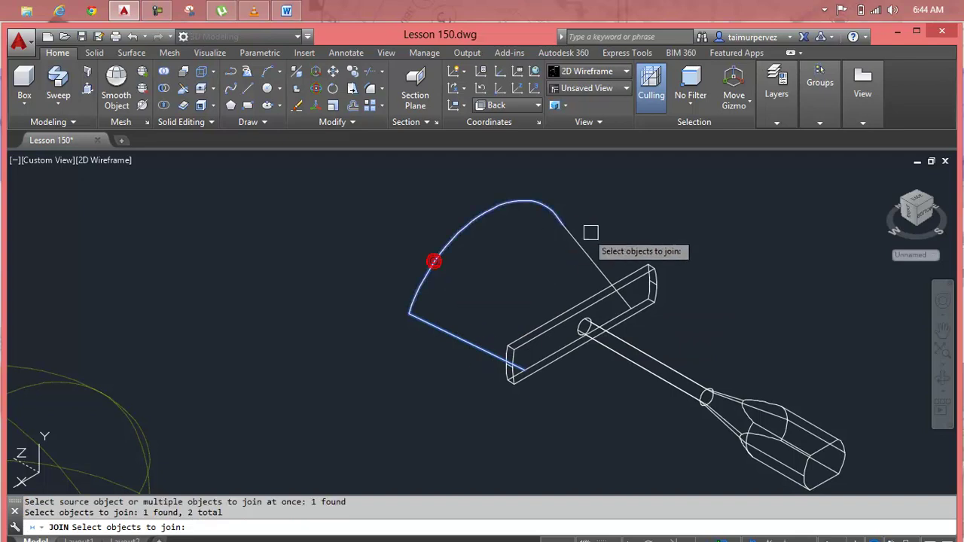
left_click(587, 250)
key("Return")
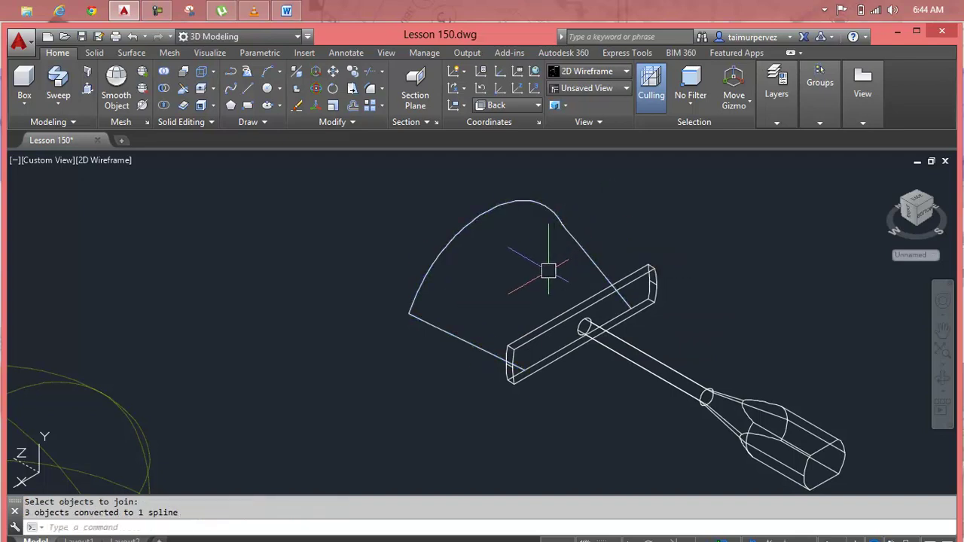
- Draw a tiny circle near the joined spline as the filament profile
scroll(548, 270, "up", 3)
key("Escape")
key("Return")
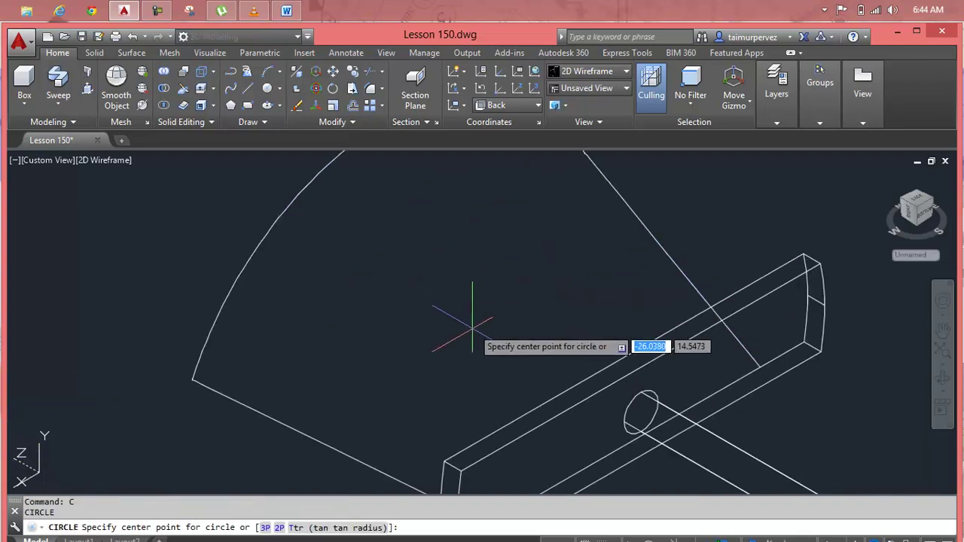
left_click(468, 327)
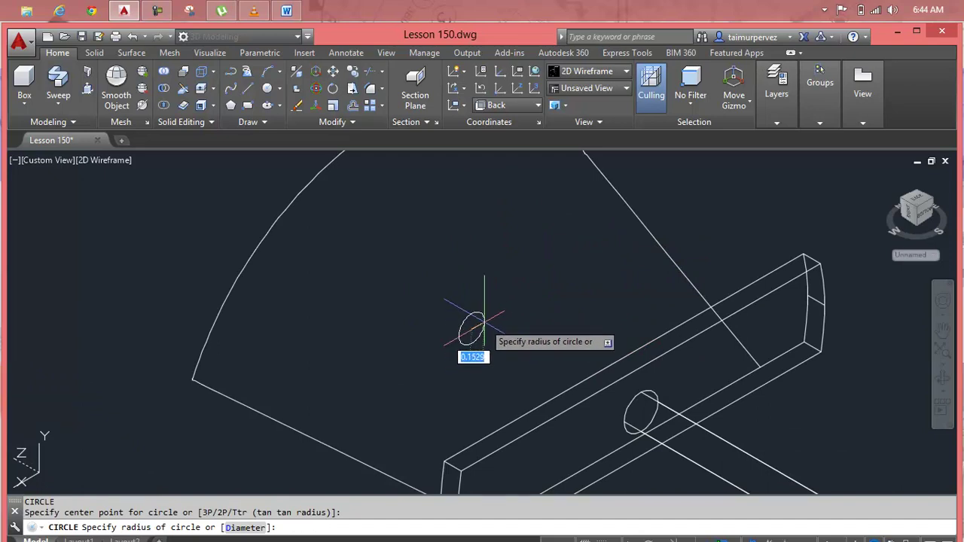
scroll(478, 315, "up", 3)
scroll(476, 325, "up", 2)
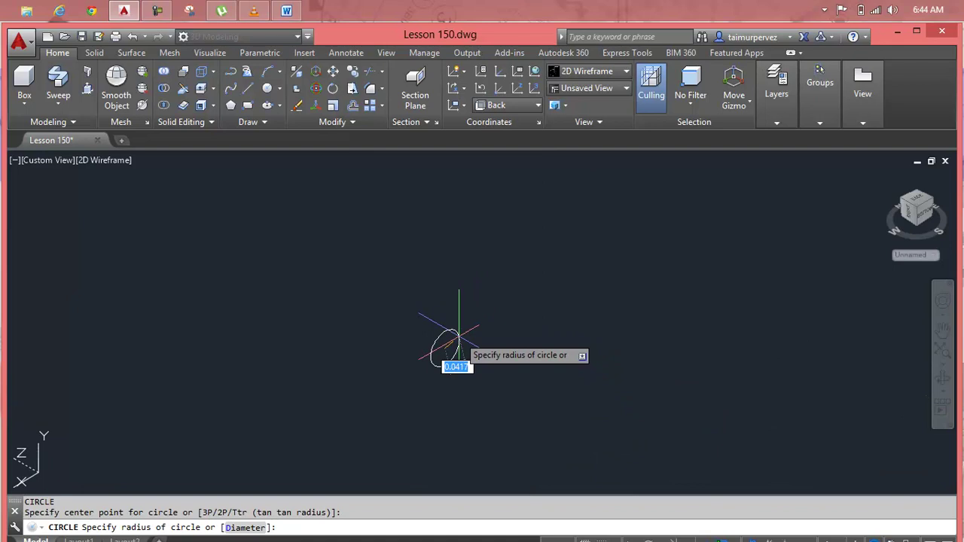
left_click(458, 336)
scroll(475, 321, "down", 3)
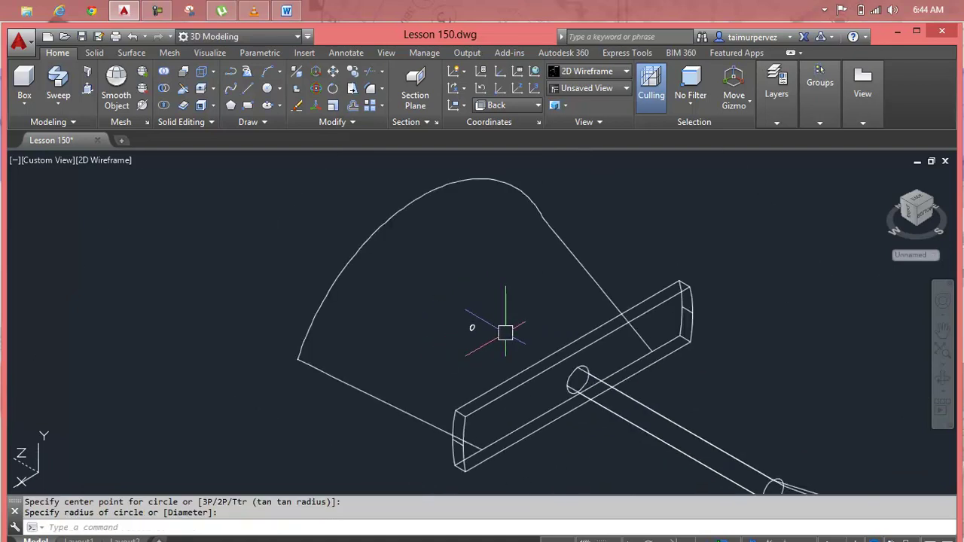
- Sweep the tiny circle along the joined spline to form the filament wire
left_click(75, 95)
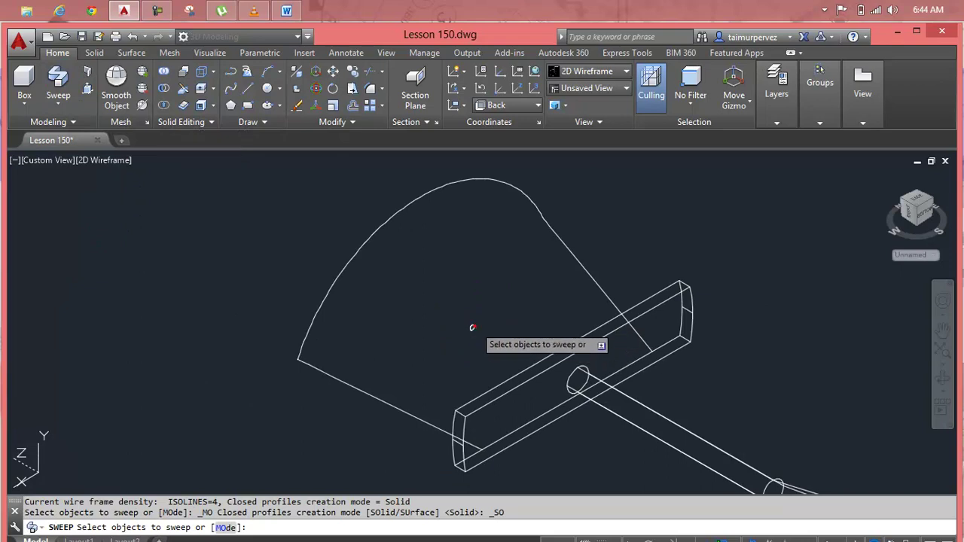
left_click(472, 328)
key("Return")
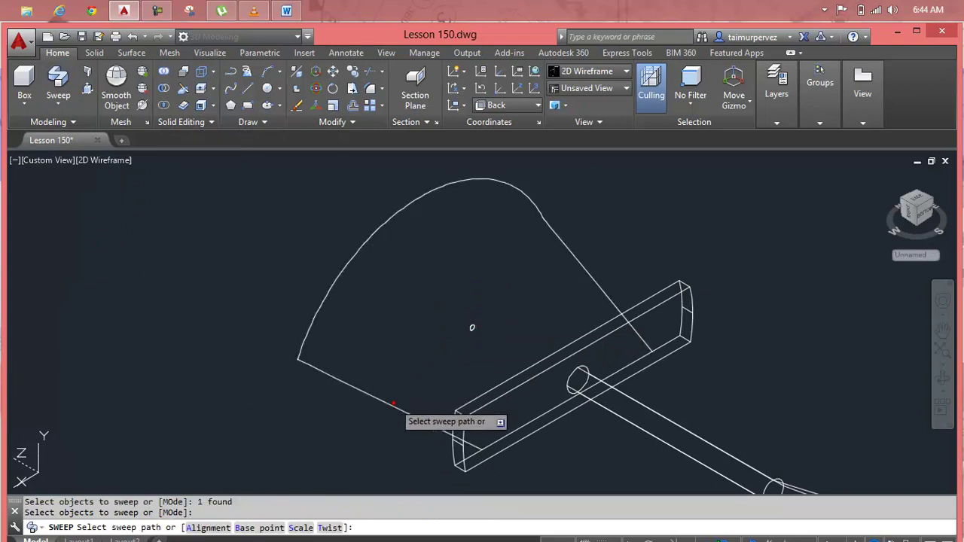
left_click(394, 404)
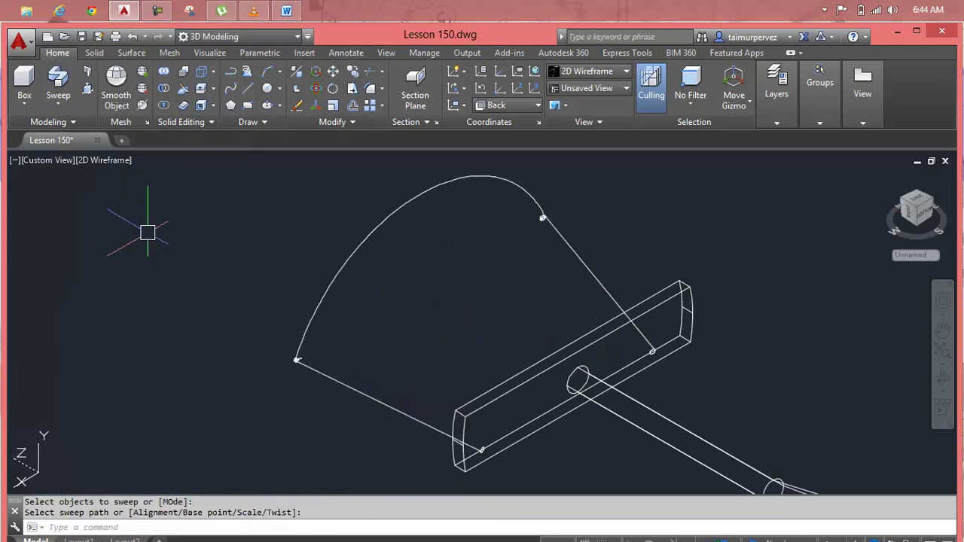
left_click(118, 161)
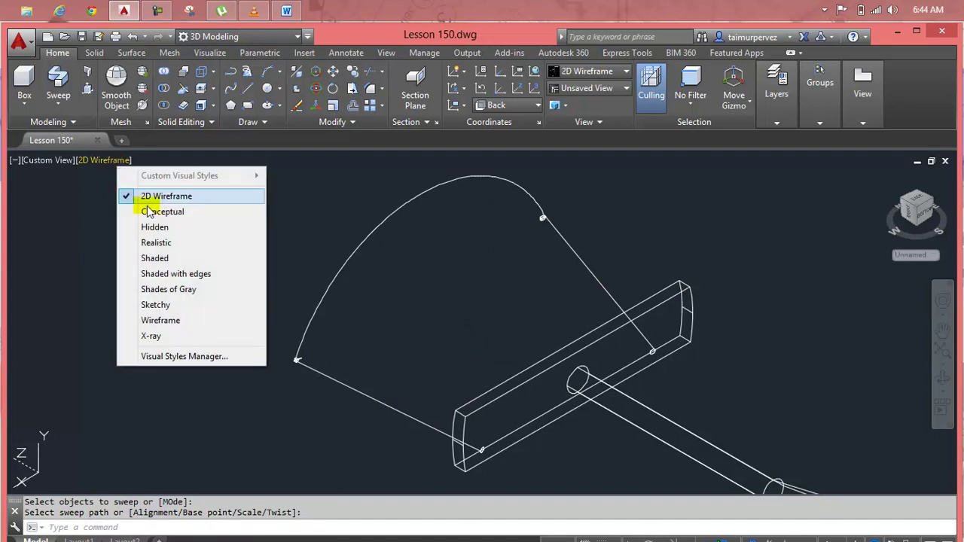
- Apply Realistic shading and set the swept filament's colour to Red in Properties
left_click(157, 243)
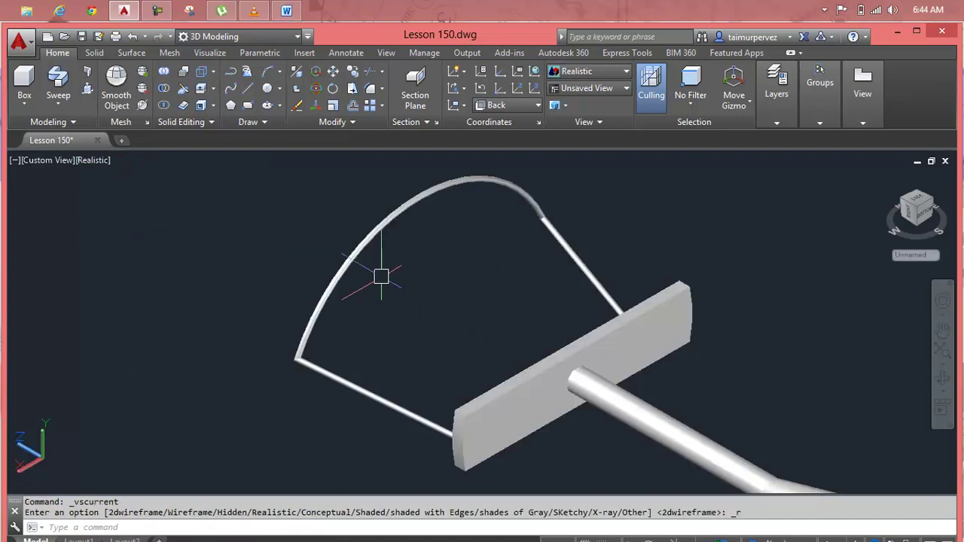
left_click(354, 252)
right_click(353, 253)
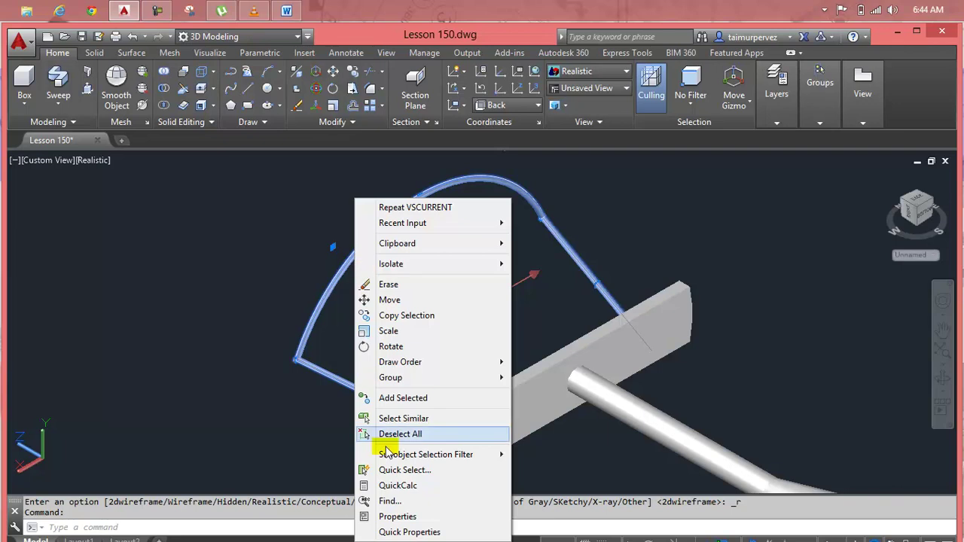
left_click(397, 516)
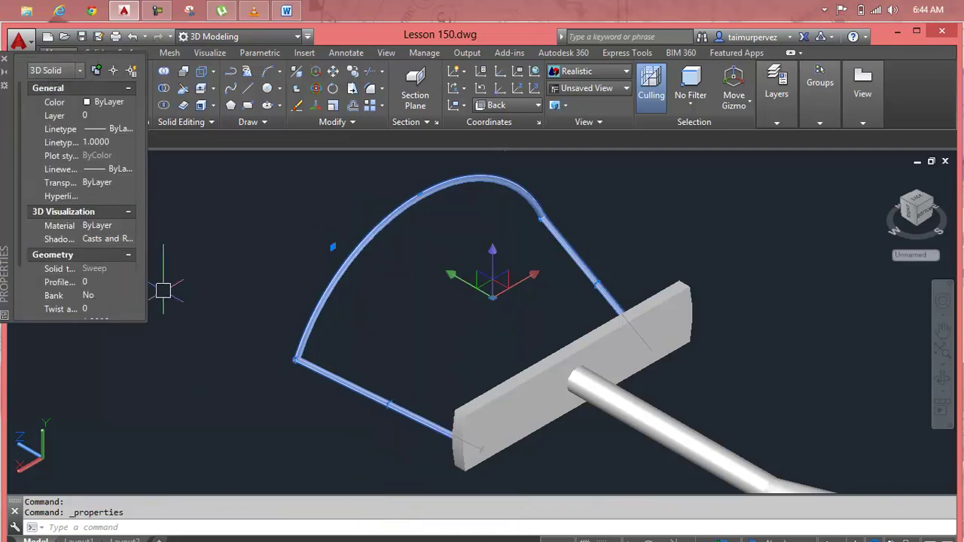
left_click(116, 105)
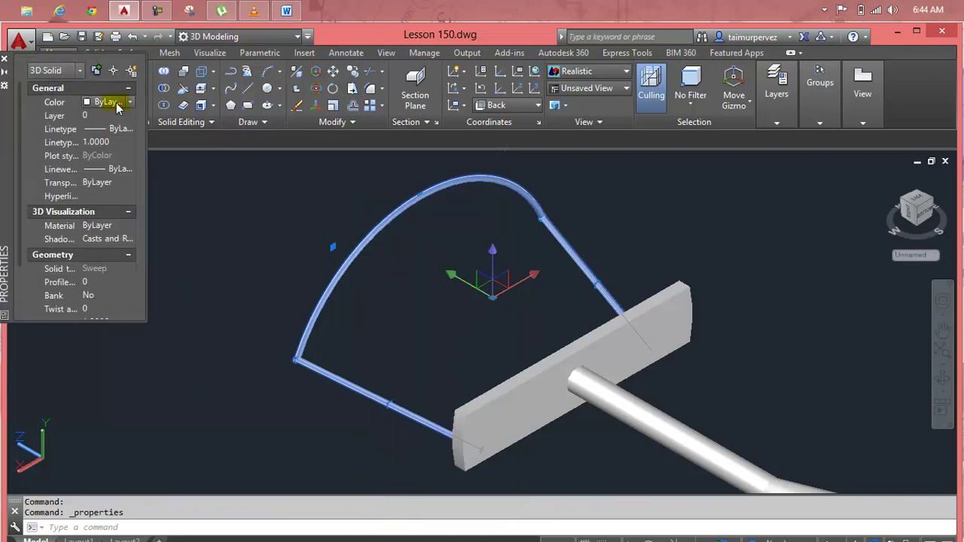
left_click(130, 103)
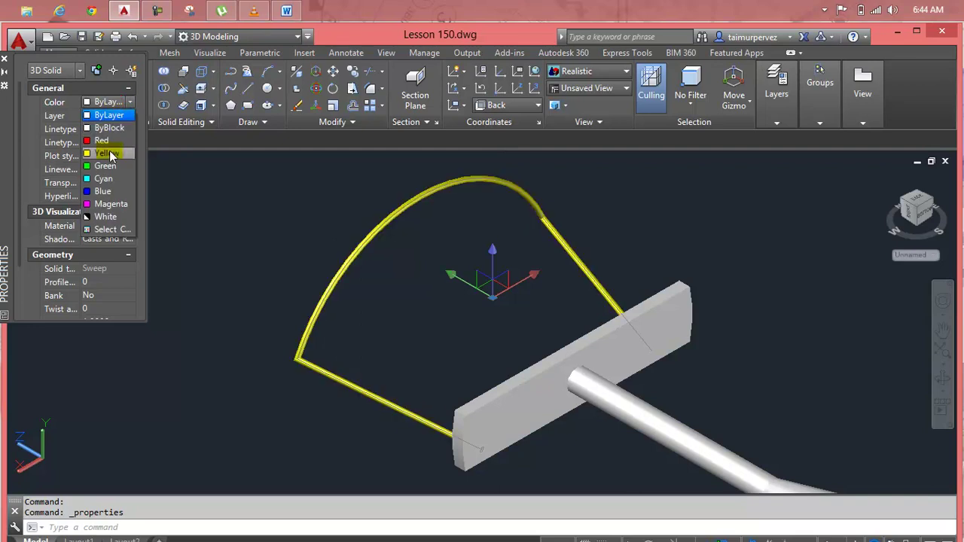
left_click(271, 230)
left_click(276, 217)
key("Escape")
key("Escape")
key("Escape")
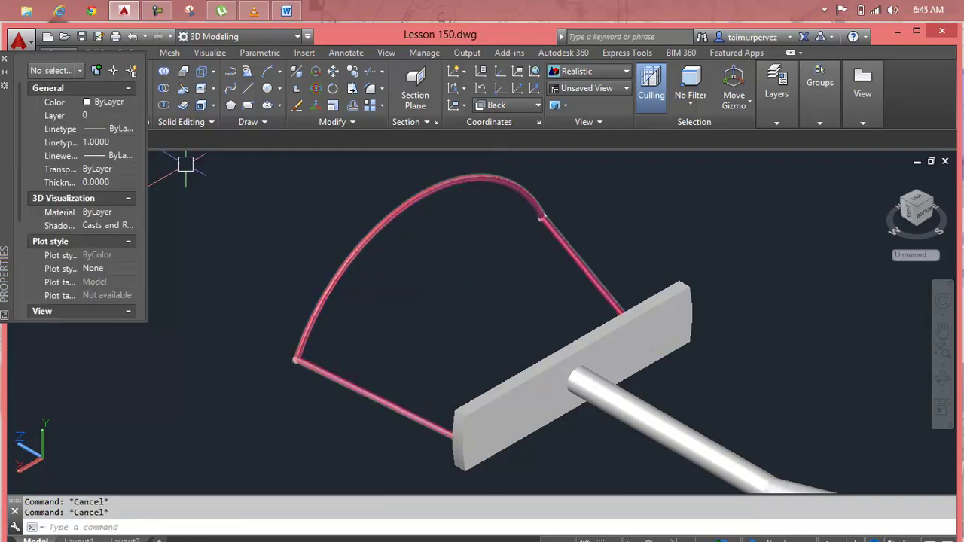
left_click(4, 59)
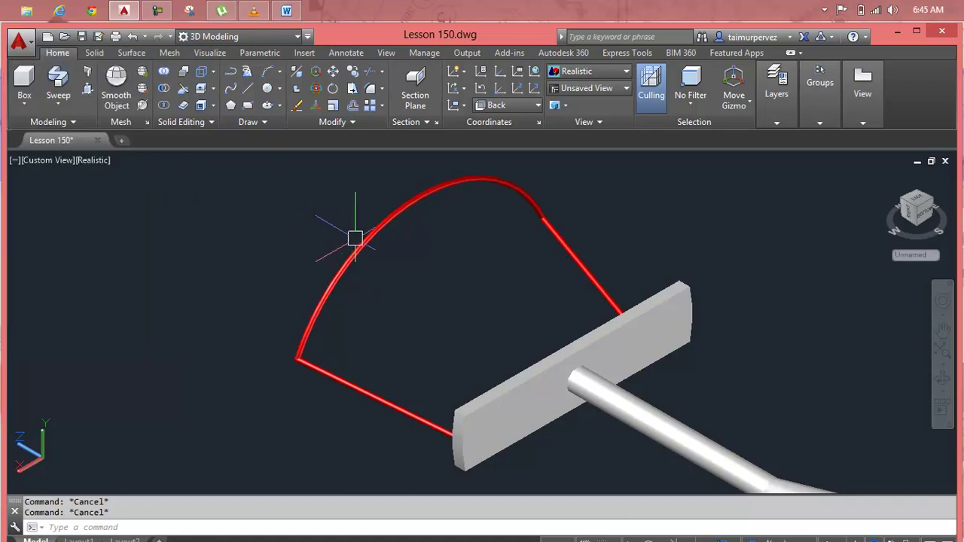
- Group the red filament, plate and rod into a single object
left_click(378, 230)
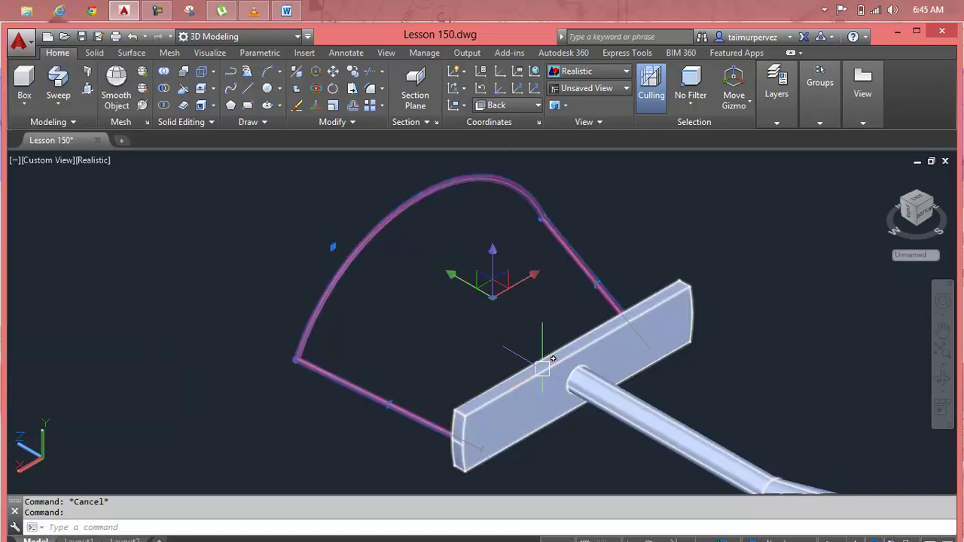
left_click(542, 369)
left_click(813, 102)
left_click(814, 150)
left_click(739, 199)
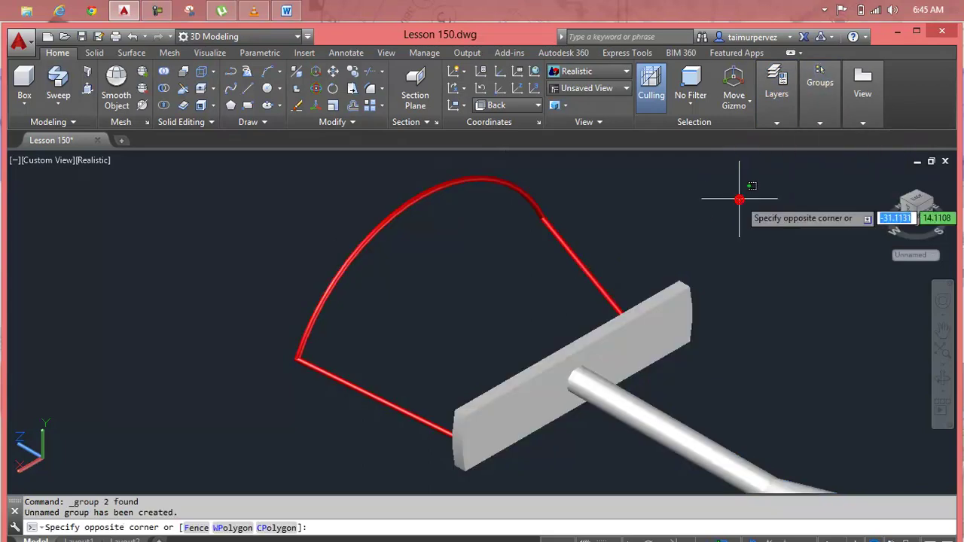
key("Escape")
- Move the group from the rod's end to the centre of the threaded cap
scroll(741, 200, "down", 5)
middle_click_drag(666, 387, 559, 387)
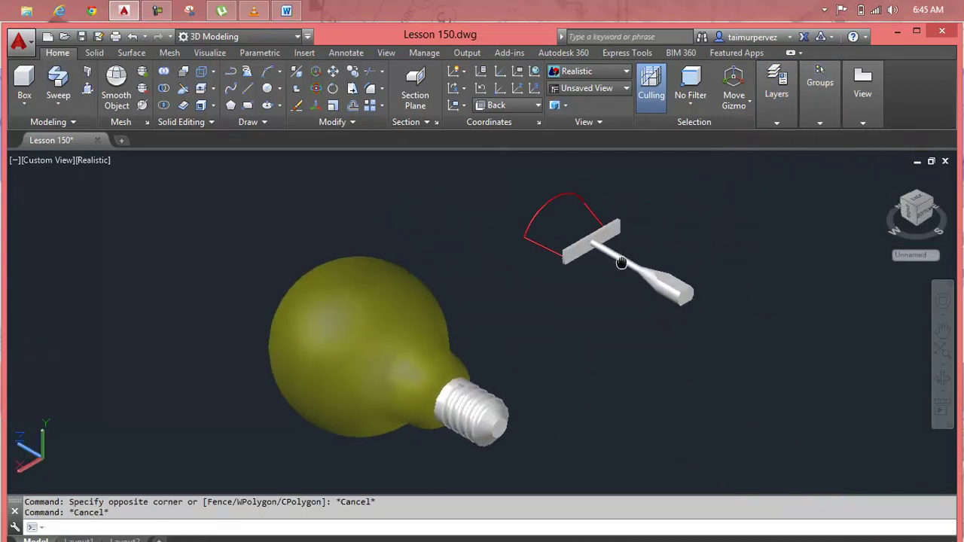
key("Escape")
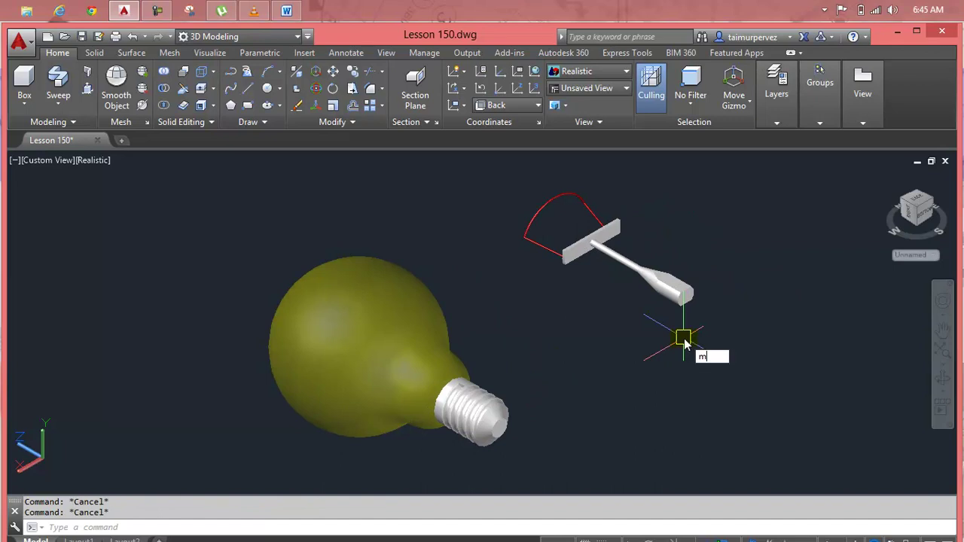
left_click(680, 300)
key("Return")
scroll(678, 294, "up", 3)
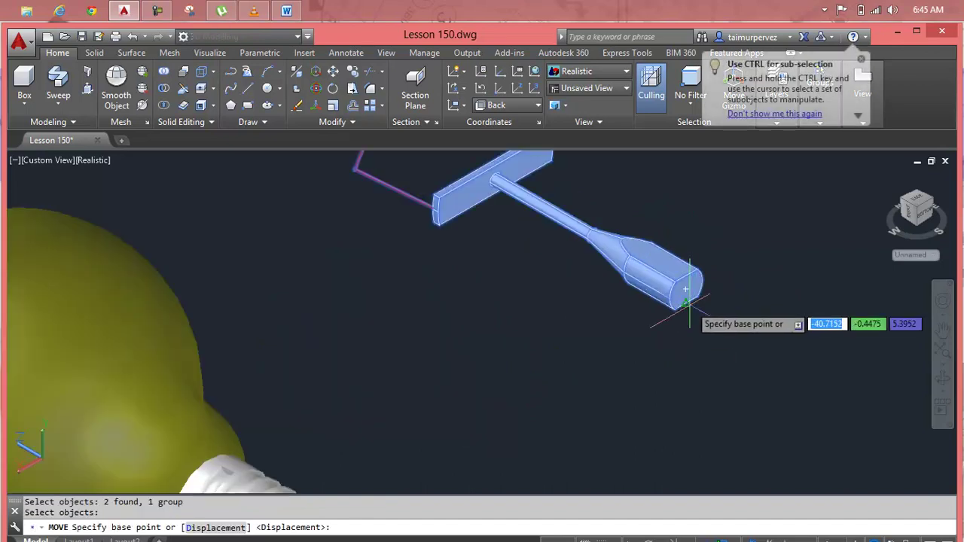
scroll(688, 305, "up", 2)
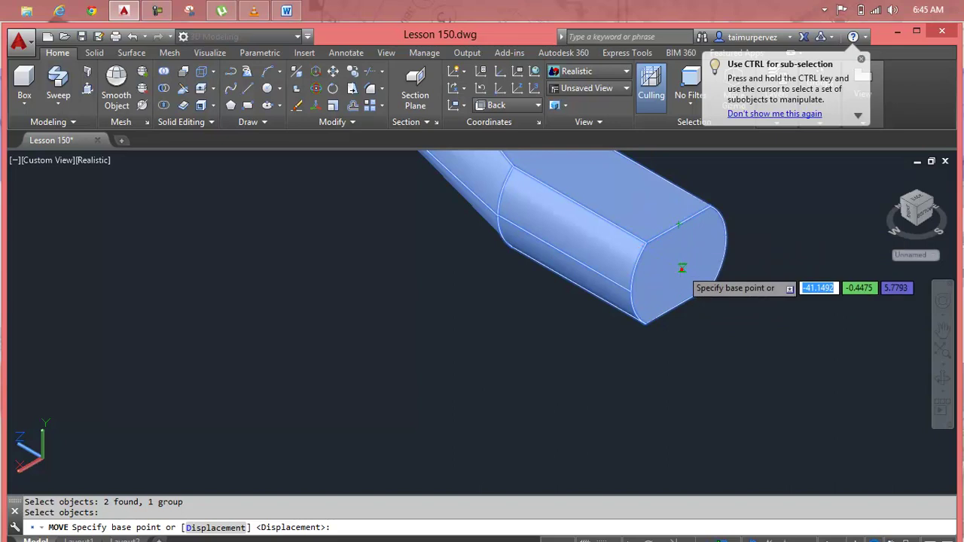
left_click(681, 268)
scroll(645, 291, "down", 5)
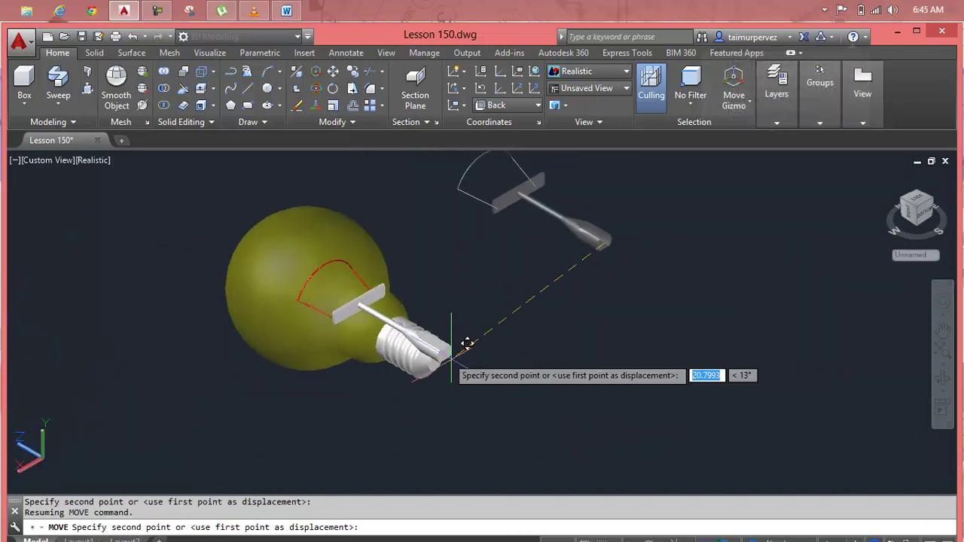
scroll(467, 344, "up", 3)
scroll(398, 323, "up", 3)
scroll(281, 236, "up", 2)
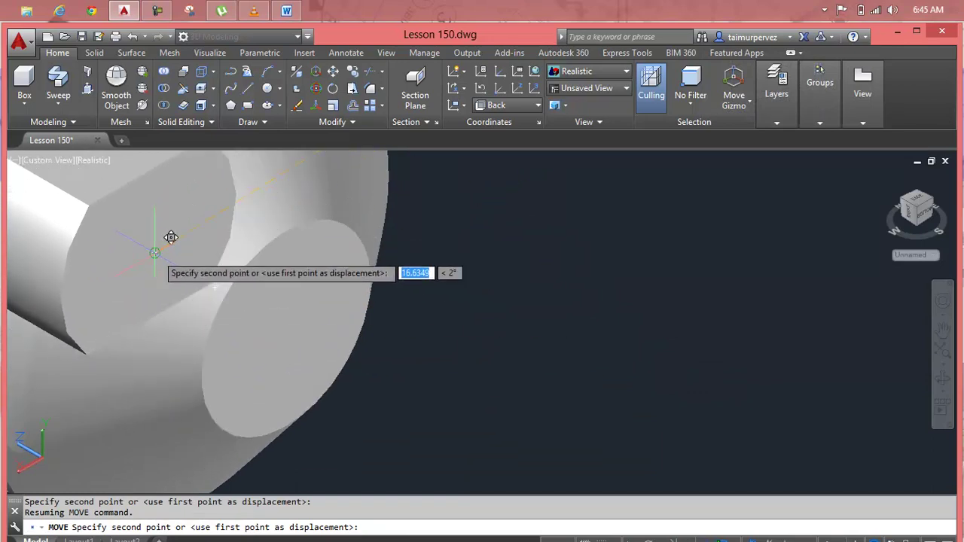
scroll(171, 237, "down", 2)
scroll(177, 240, "down", 2)
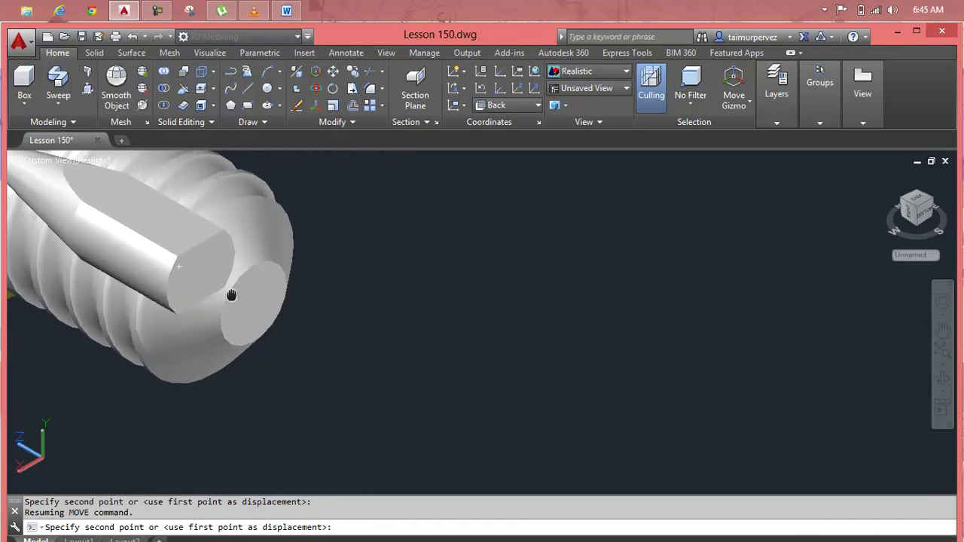
scroll(184, 242, "down", 2)
scroll(191, 244, "down", 1)
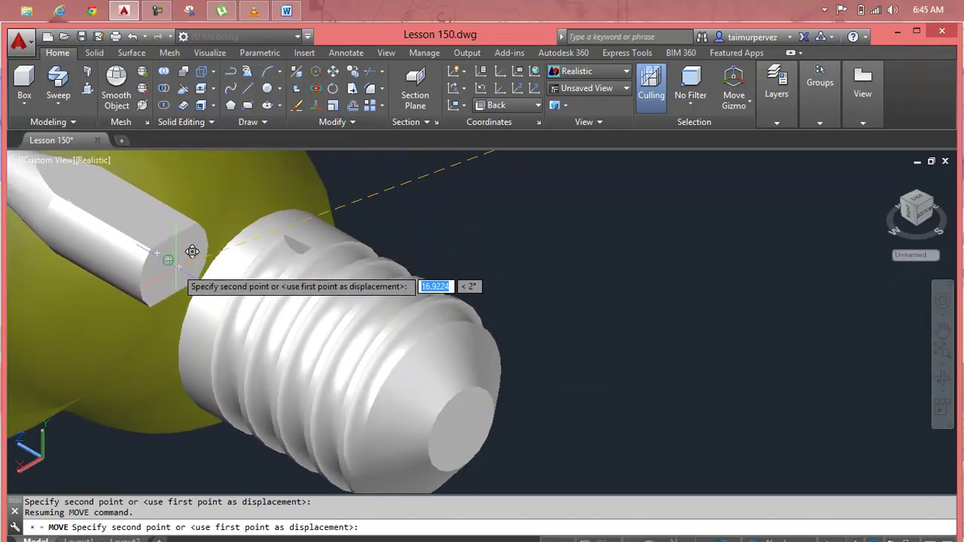
left_click(291, 306)
scroll(292, 306, "down", 5)
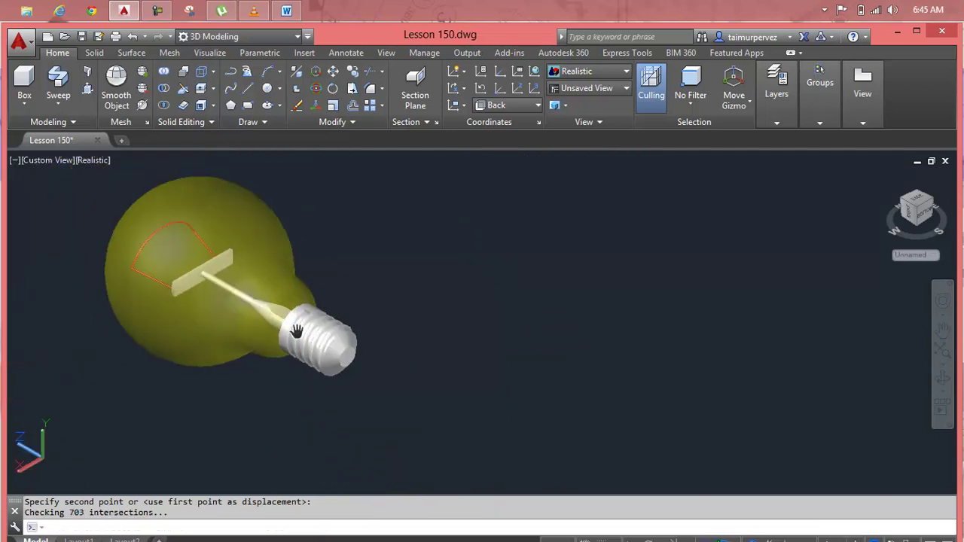
- Orbit the cap toward the upper right and freeze Layer1 to hide the yellow glass
key("Escape")
key("Escape")
mouse_move(301, 280)
middle_mouse_down("shift")
mouse_move(354, 359)
mouse_move(400, 327)
middle_mouse_up("shift")
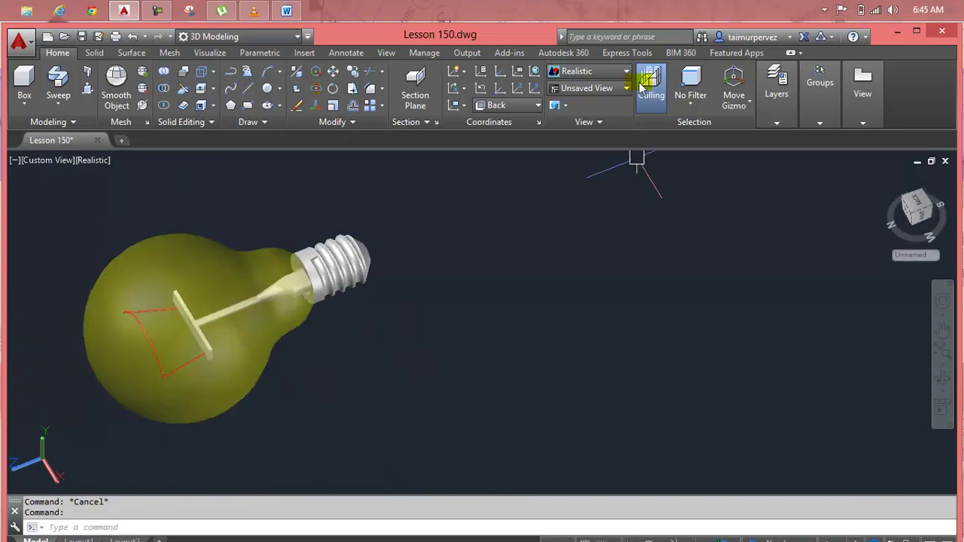
left_click(774, 109)
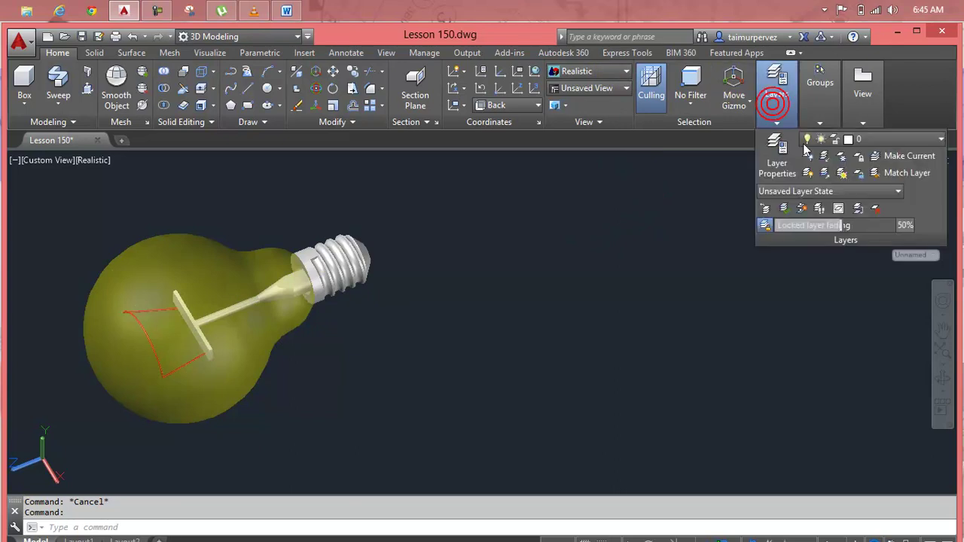
left_click(876, 139)
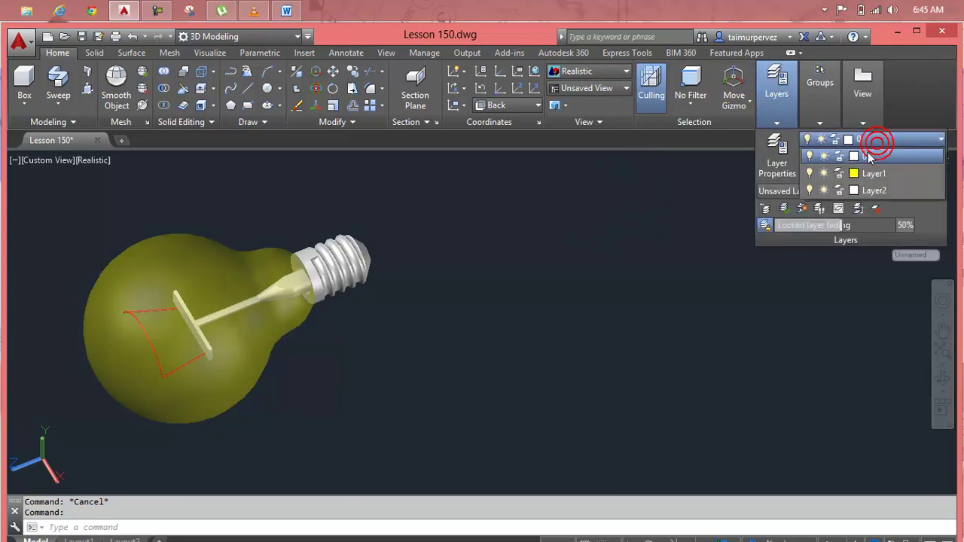
left_click(824, 174)
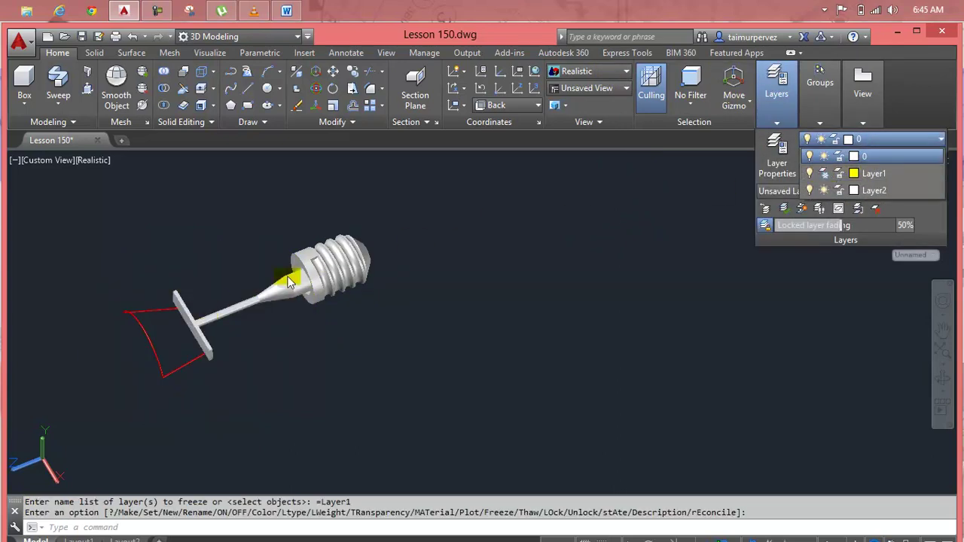
left_click(317, 277)
left_click(316, 277)
scroll(316, 277, "up", 3)
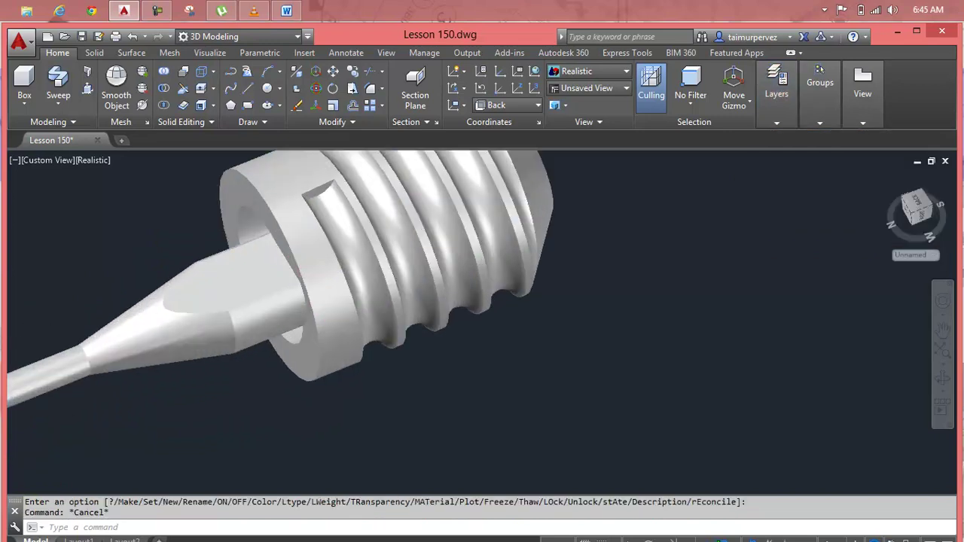
scroll(324, 279, "up", 4)
scroll(339, 280, "down", 1)
scroll(338, 280, "down", 2)
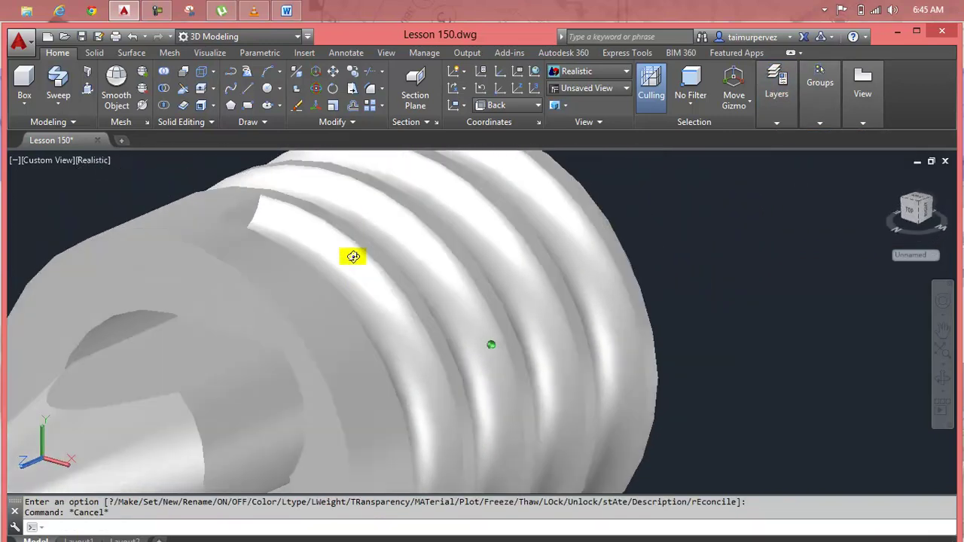
scroll(353, 256, "down", 4)
scroll(333, 347, "up", 1)
scroll(333, 347, "up", 1)
- Nudge the rod and plate along one gizmo axis until the tapered tip sits inside the cap
left_click(333, 347)
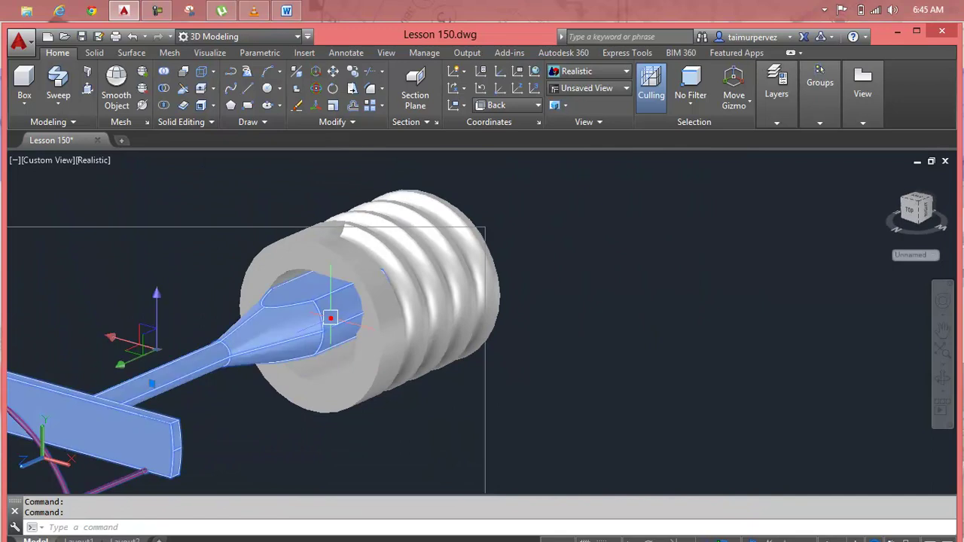
left_click(154, 346)
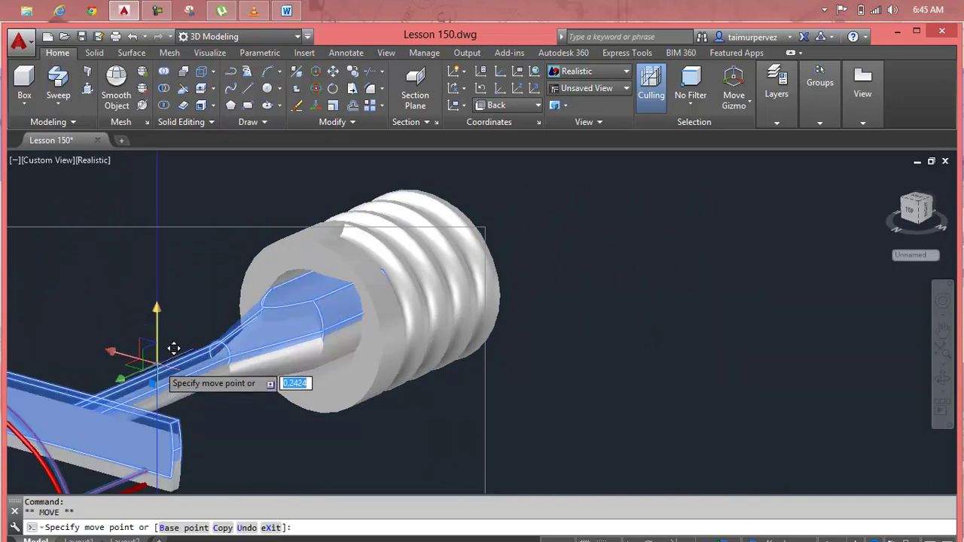
left_click(128, 358)
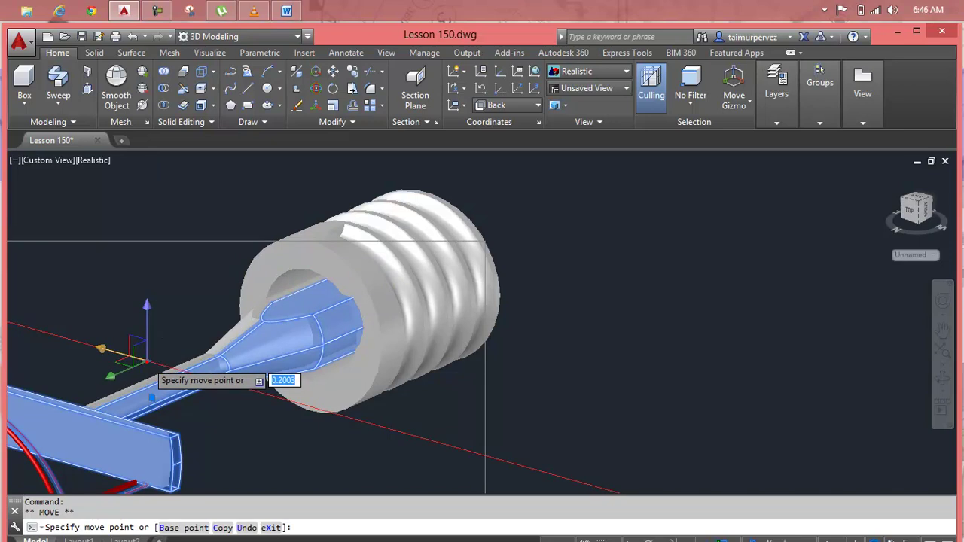
left_click(147, 354)
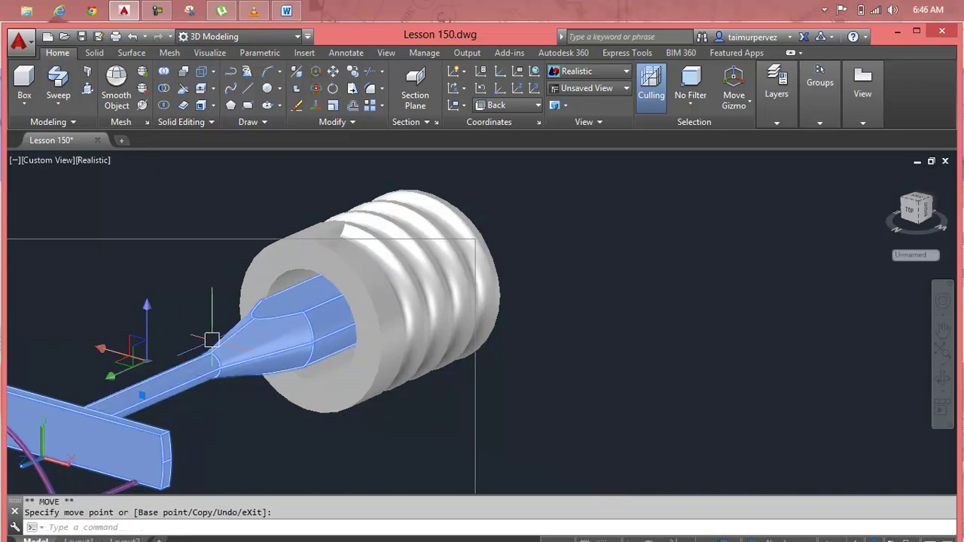
left_click(132, 375)
left_click(175, 341)
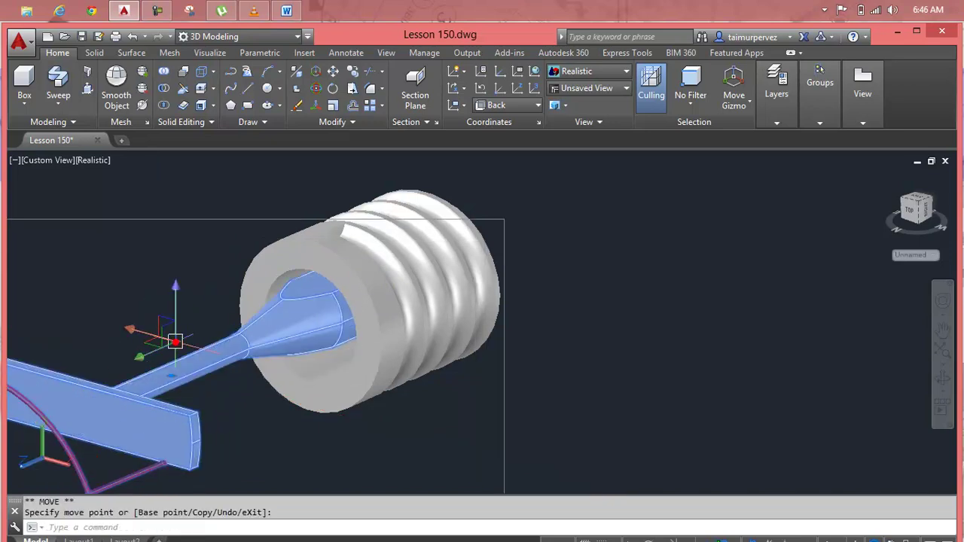
key("Escape")
key("Escape")
middle_click_drag(577, 254, 530, 242, "shift")
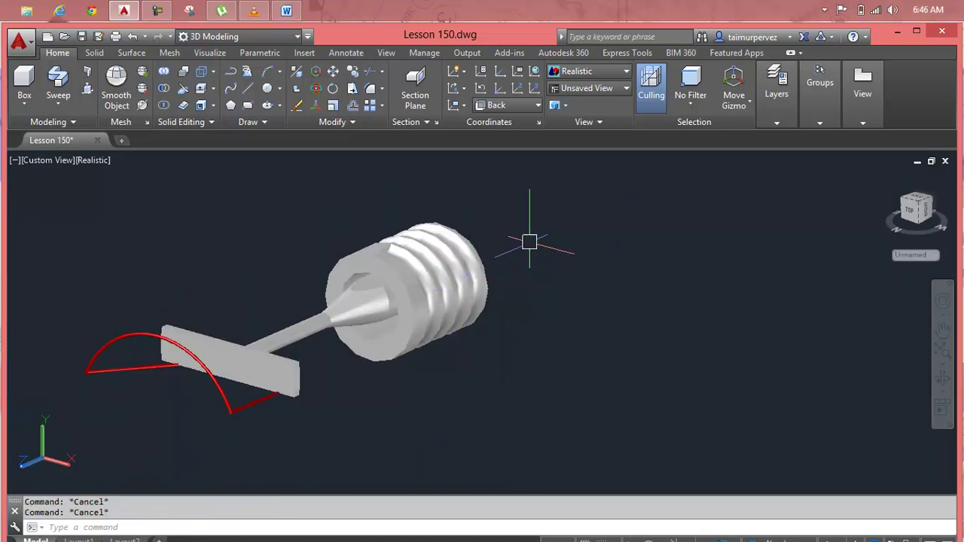
- Thaw Layer1 from the layer list to show the yellow bulb glass again
left_click(776, 120)
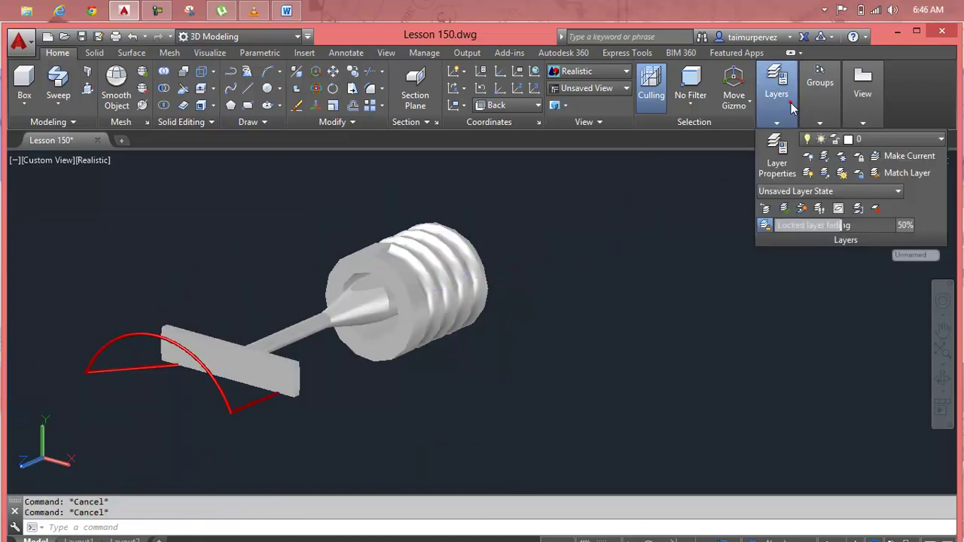
left_click(881, 139)
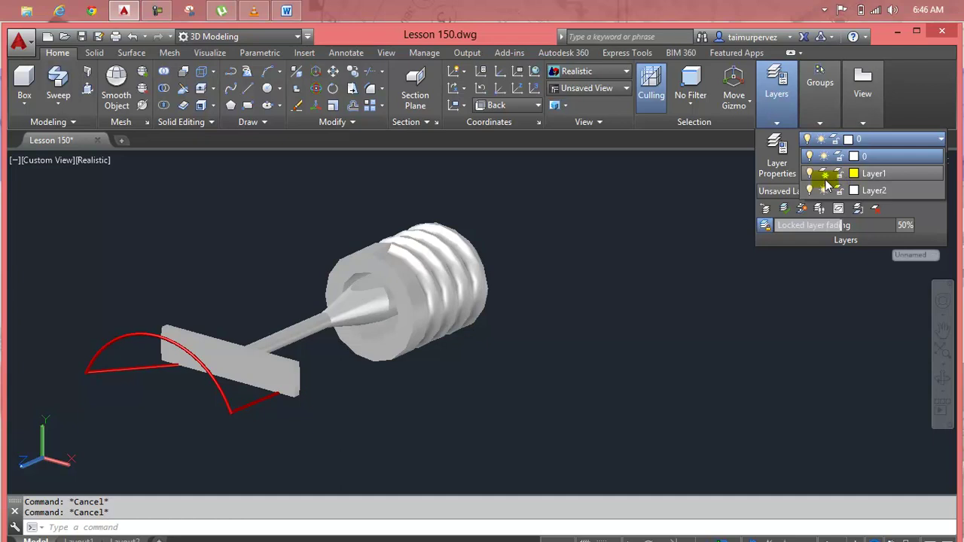
left_click(824, 173)
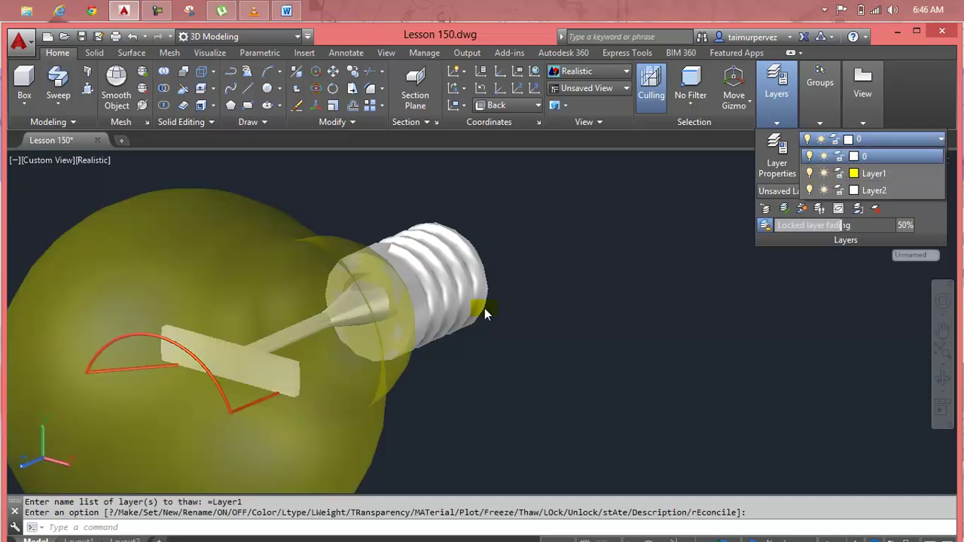
key("Escape")
key("Escape")
- Orbit the finished bulb to a tilted front view
mouse_move(355, 405)
middle_mouse_down("shift")
mouse_move(360, 318)
mouse_move(441, 286)
middle_mouse_up("shift")
scroll(436, 326, "down", 3)
mouse_move(436, 327)
middle_mouse_down("shift")
mouse_move(447, 301)
mouse_move(516, 265)
mouse_move(542, 308)
mouse_move(376, 387)
mouse_move(347, 419)
mouse_move(441, 447)
mouse_move(680, 398)
mouse_move(542, 385)
mouse_move(477, 297)
middle_mouse_up("shift")
scroll(452, 301, "down", 2)
scroll(436, 354, "up", 5)
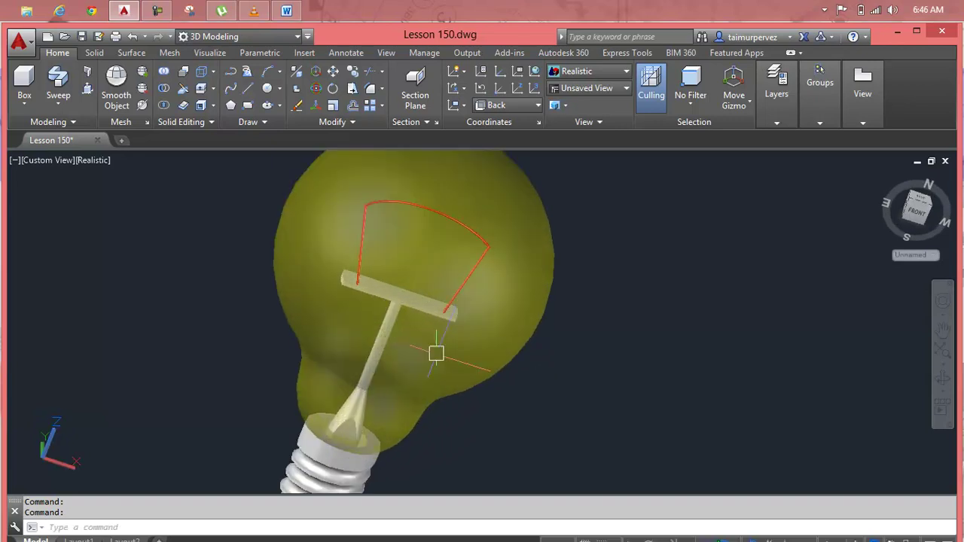